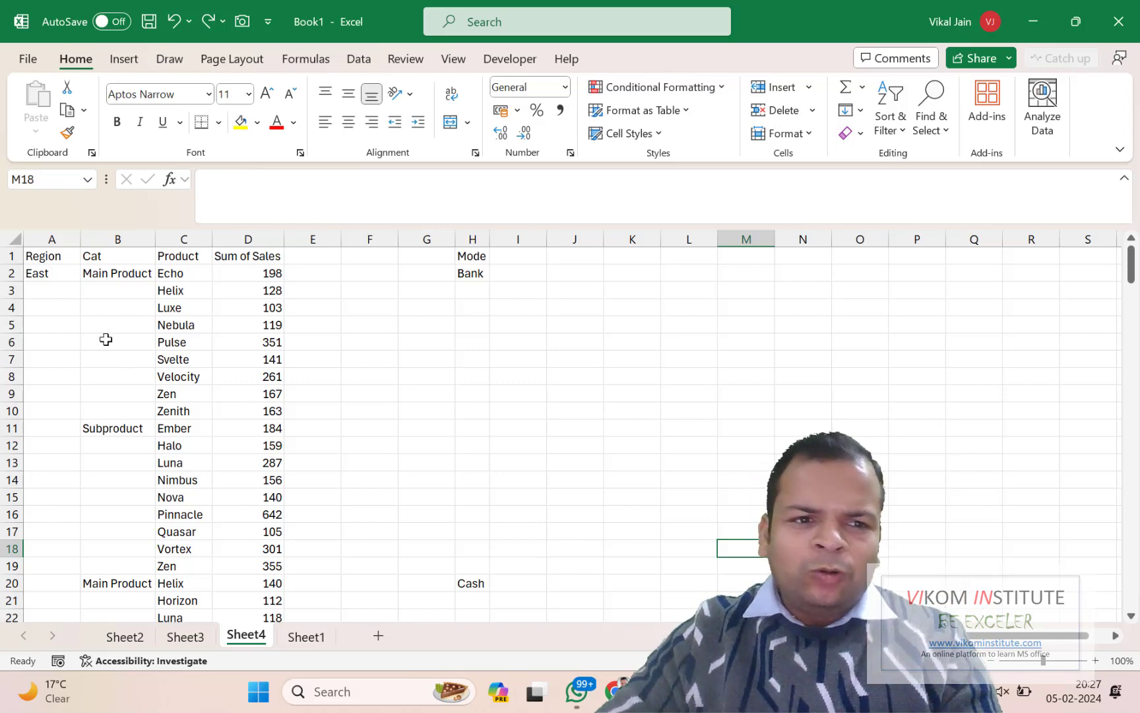
Load the range A1:D196 into Power Query as a table with headers and delete the Changed Type step.
{"action": "left_click_drag", "start_coordinate": [62, 273], "coordinate": [60, 533]}
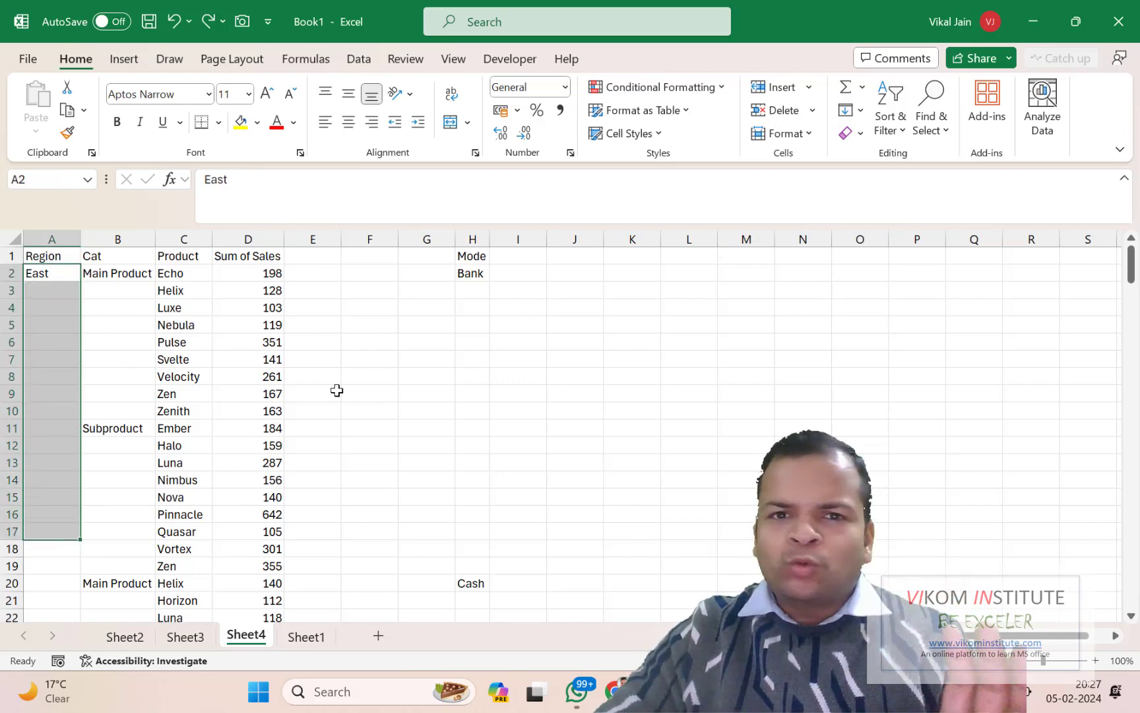
{"action": "left_click", "coordinate": [55, 257]}
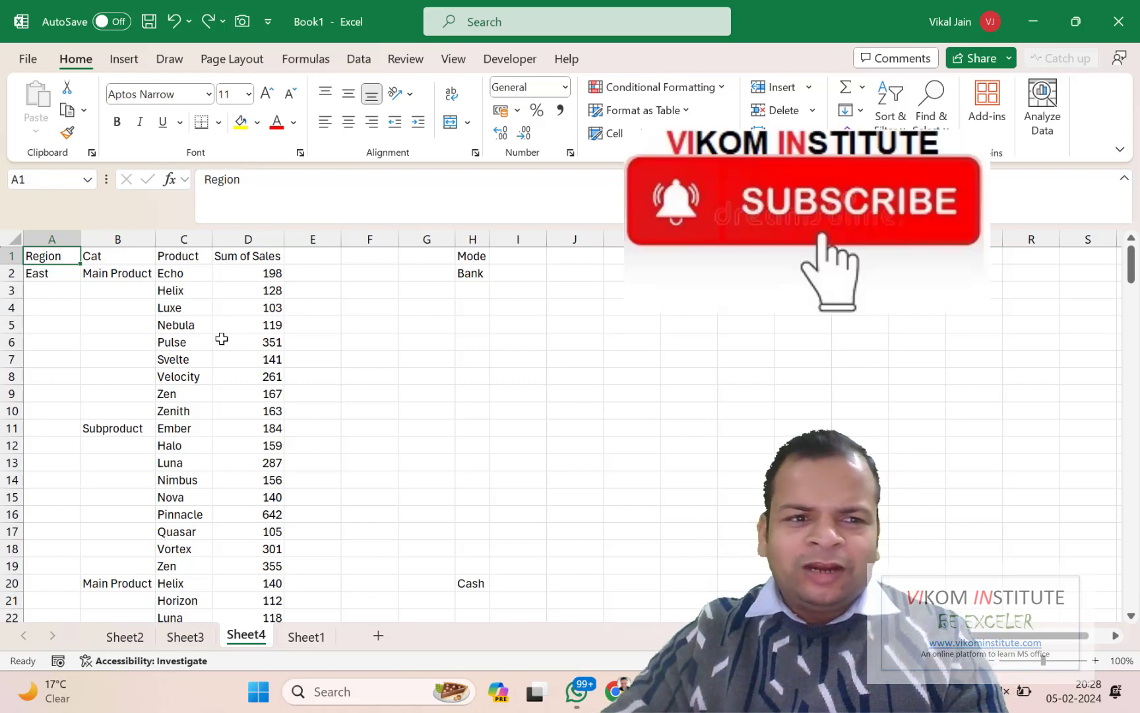
{"action": "left_click_drag", "start_coordinate": [51, 251], "coordinate": [242, 264]}
{"action": "key", "text": "End"}
{"action": "key", "text": "shift+Down"}
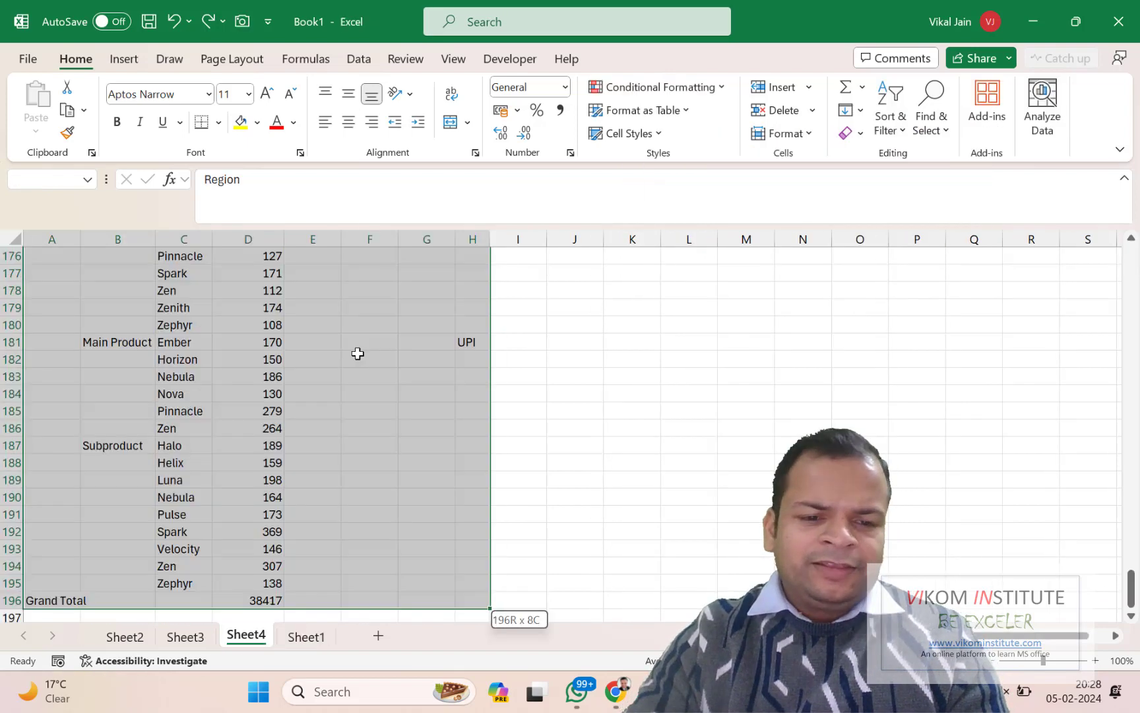
{"action": "scroll", "coordinate": [358, 354], "scroll_direction": "up", "scroll_amount": 6}
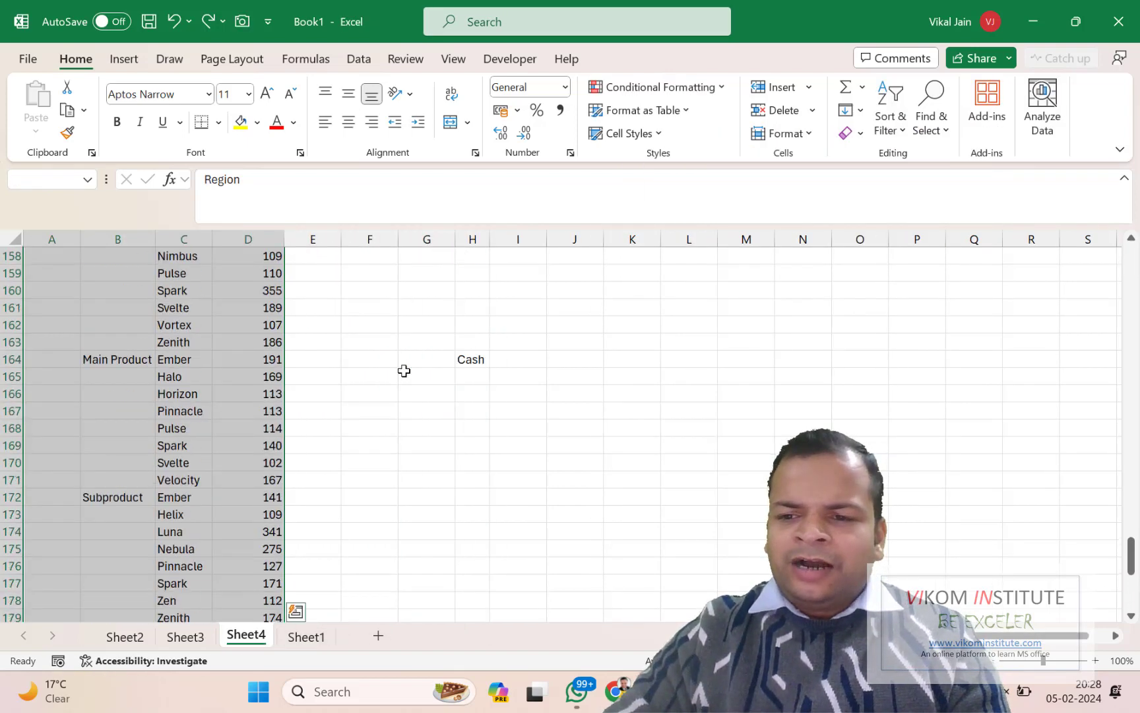
{"action": "left_click_drag", "start_coordinate": [1130, 558], "coordinate": [1130, 254]}
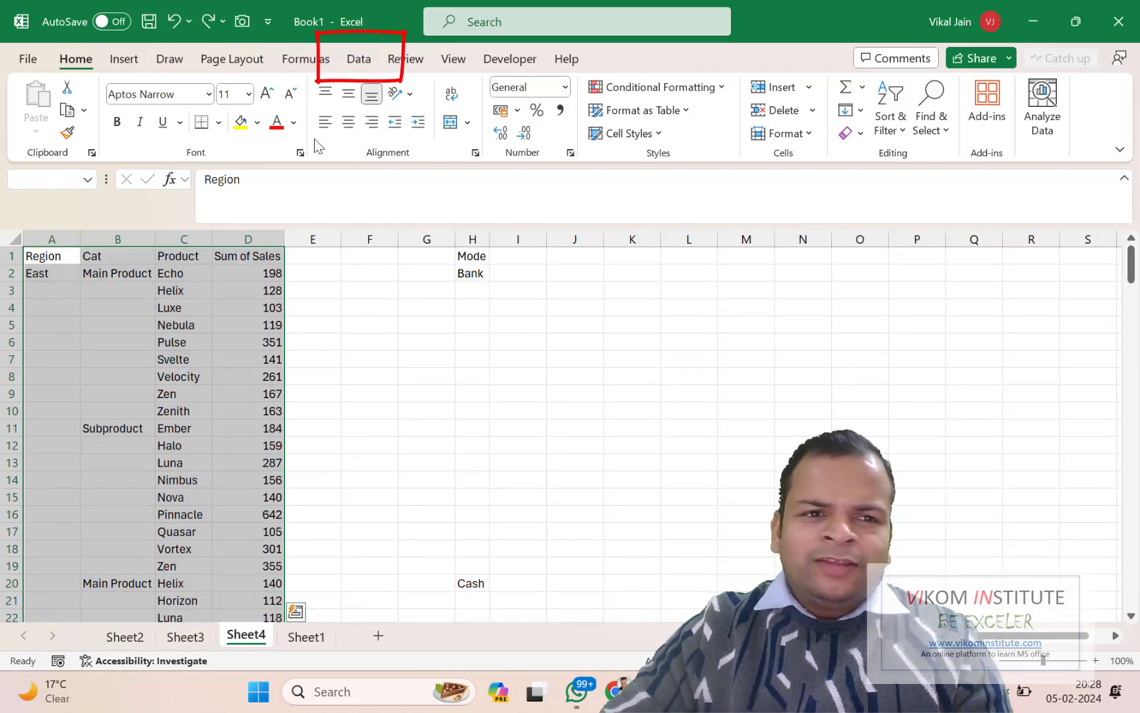
{"action": "left_click", "coordinate": [359, 59]}
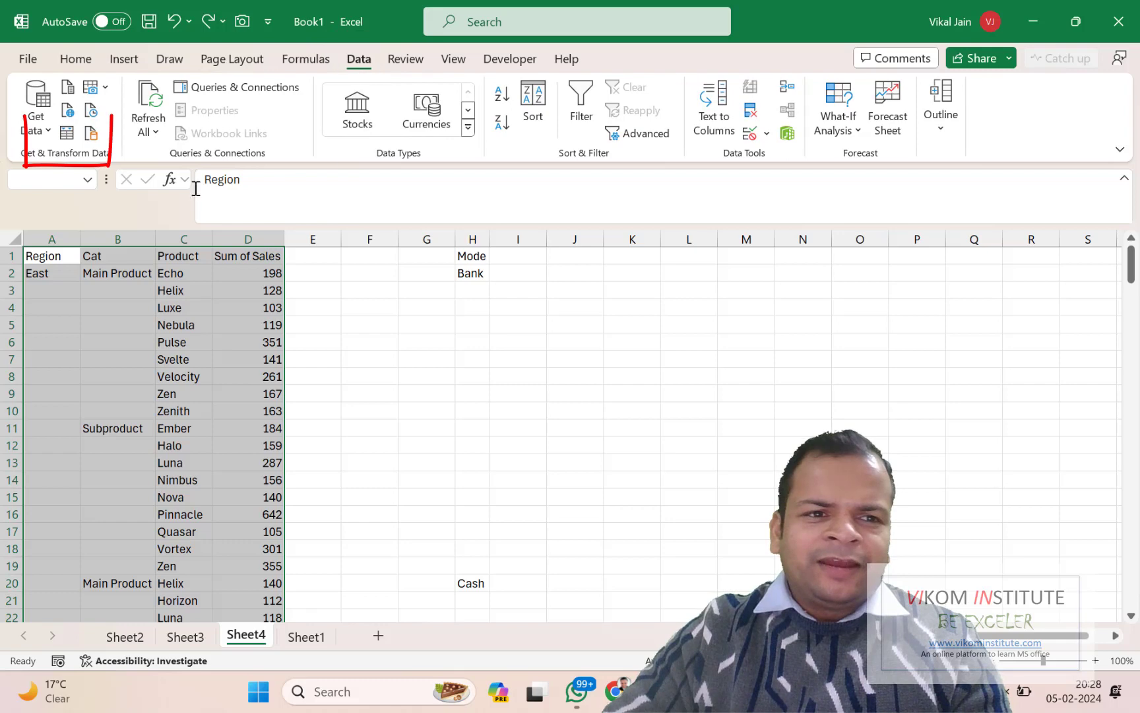
{"action": "left_click", "coordinate": [66, 134]}
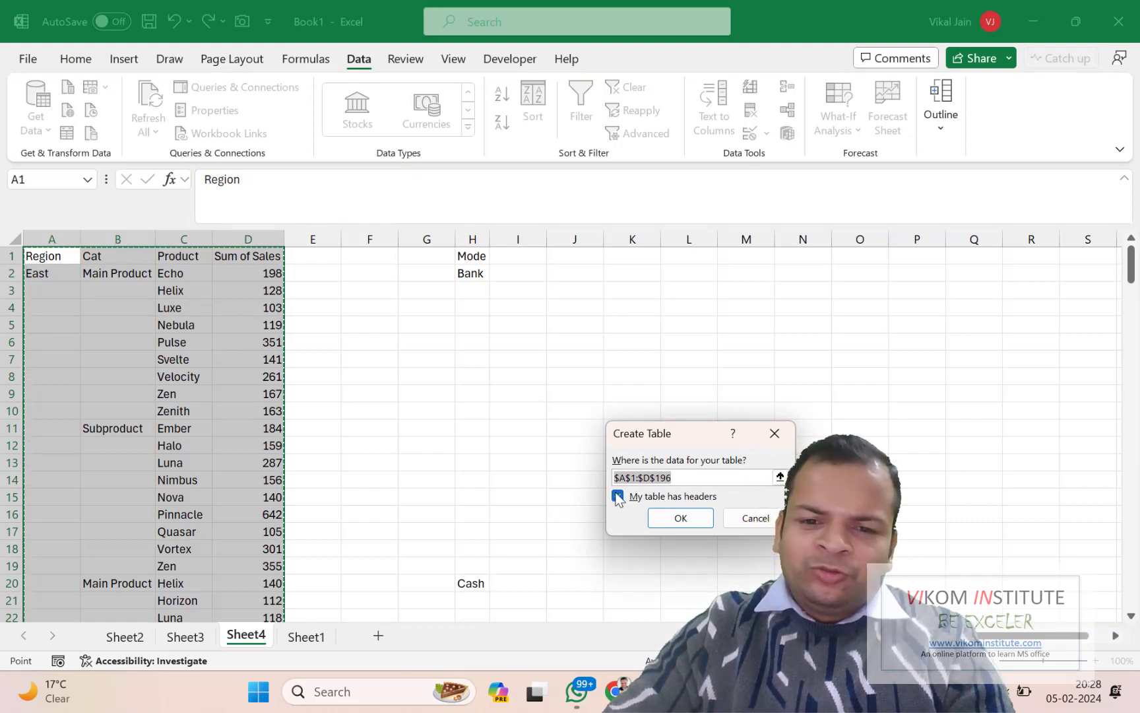
{"action": "left_click", "coordinate": [681, 518]}
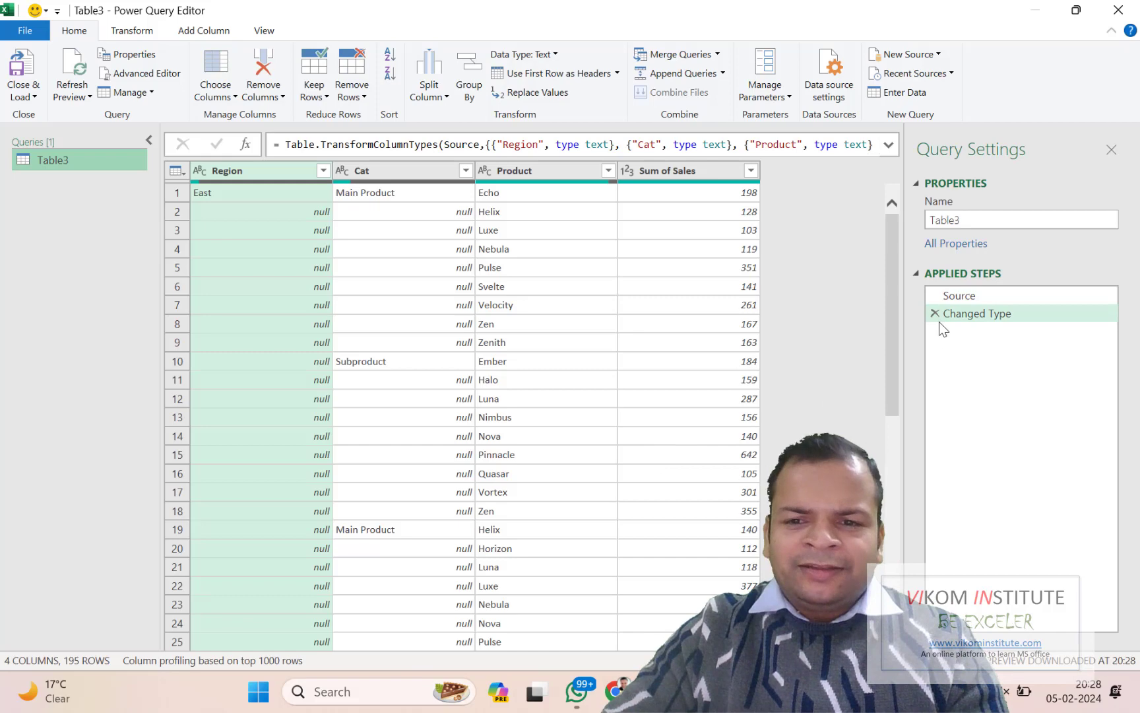
{"action": "left_click", "coordinate": [935, 313]}
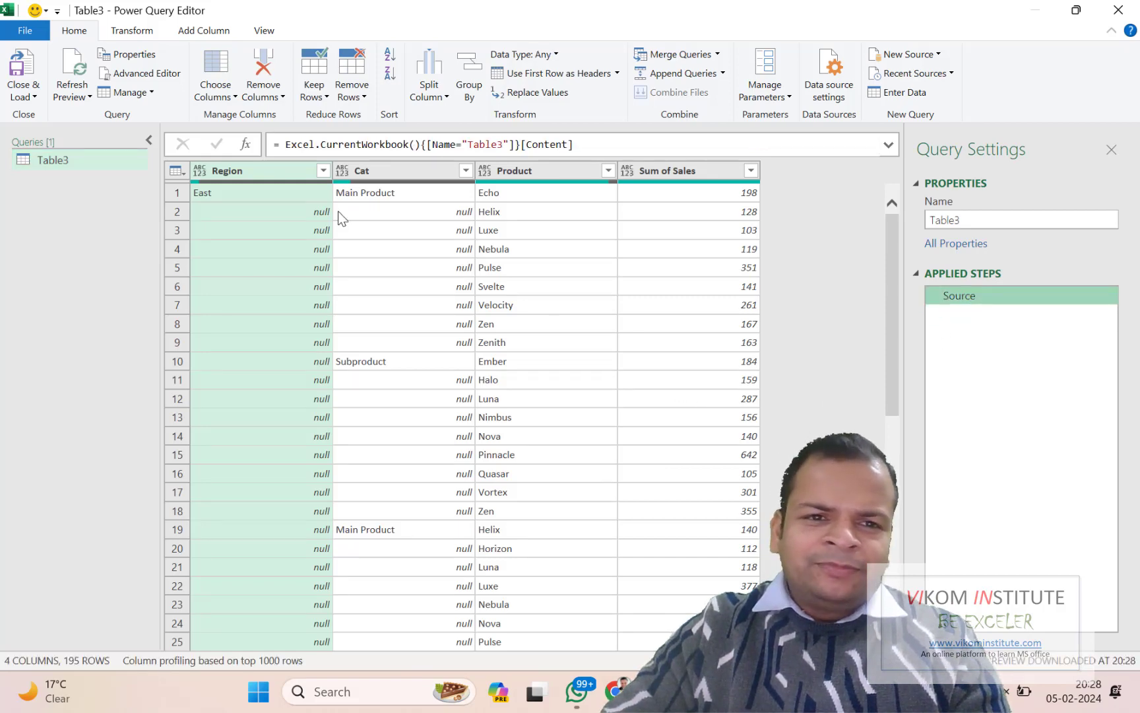
{"action": "left_click", "coordinate": [245, 145]}
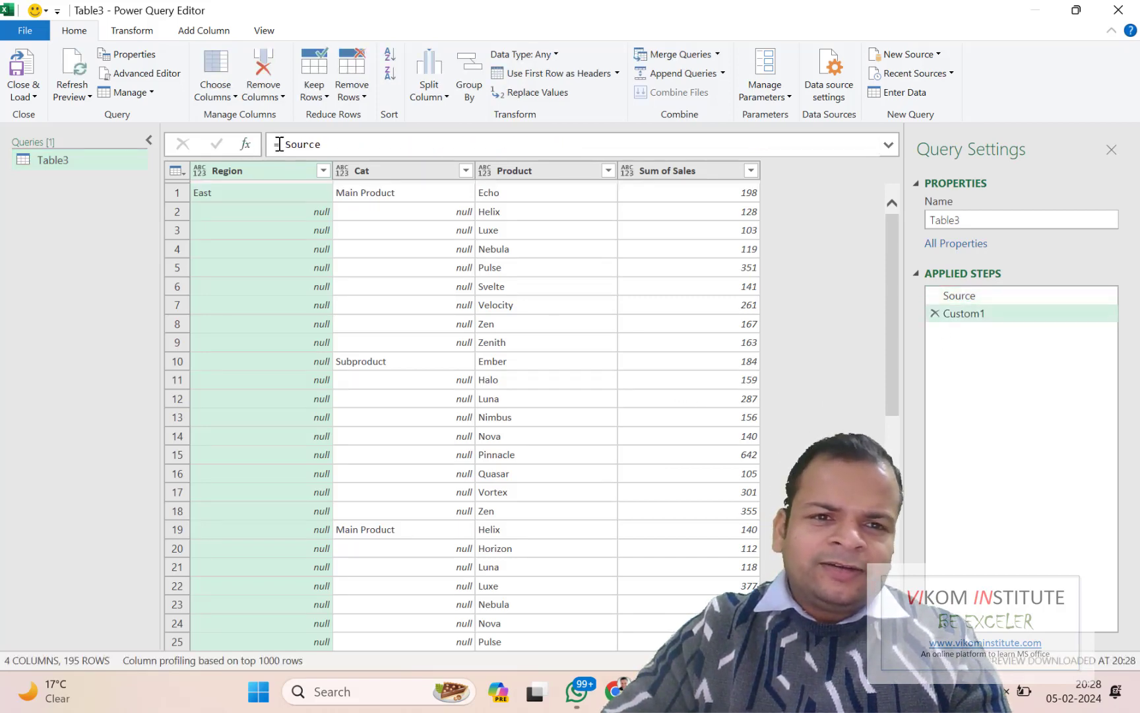
{"action": "key", "text": "Left"}
{"action": "type", "text": "Table.Fil"}
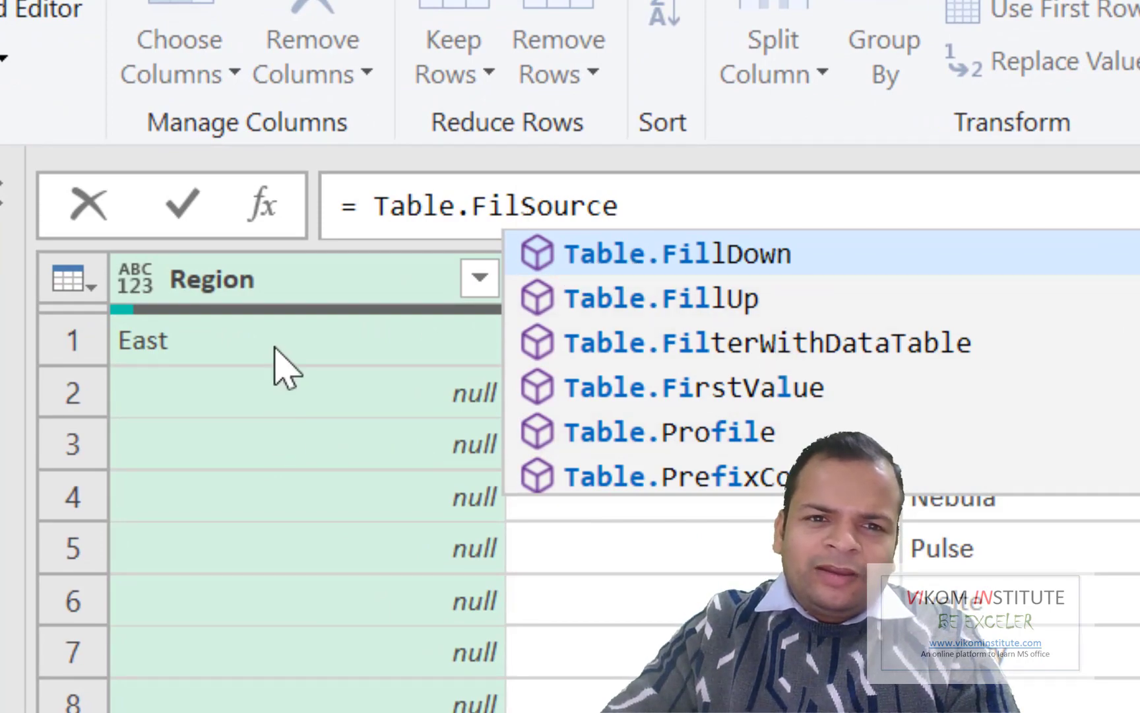
{"action": "left_click_drag", "start_coordinate": [618, 206], "coordinate": [523, 206]}
{"action": "key", "text": "ctrl+a"}
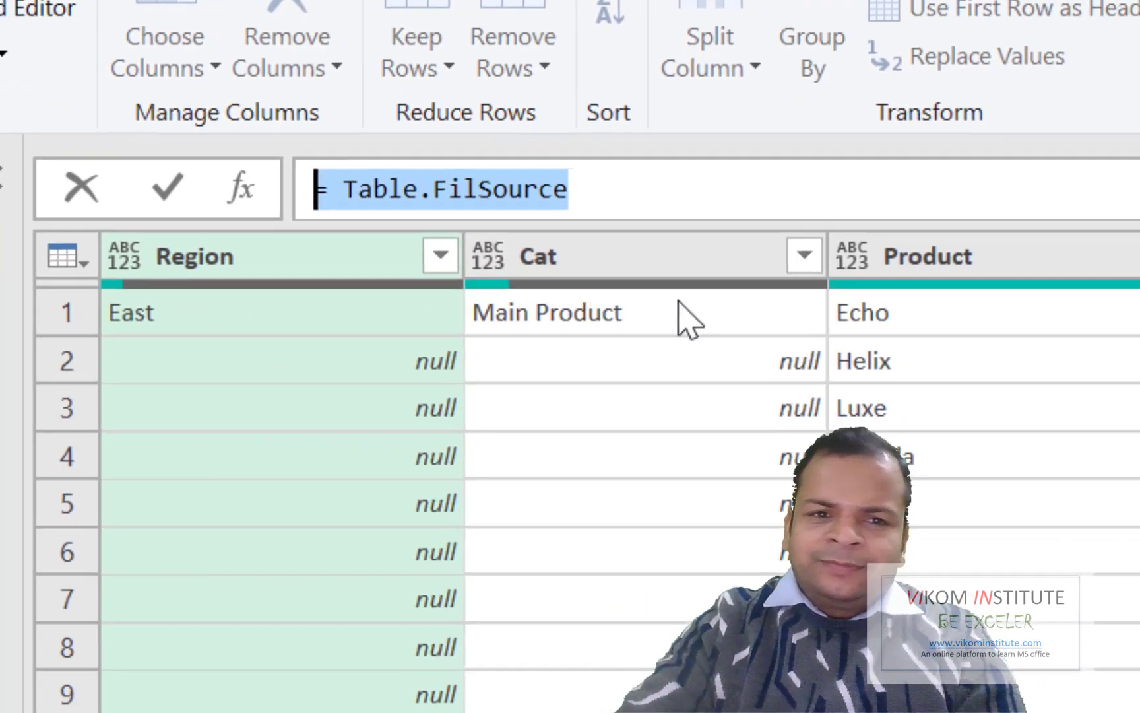
{"action": "key", "text": "BackSpace"}
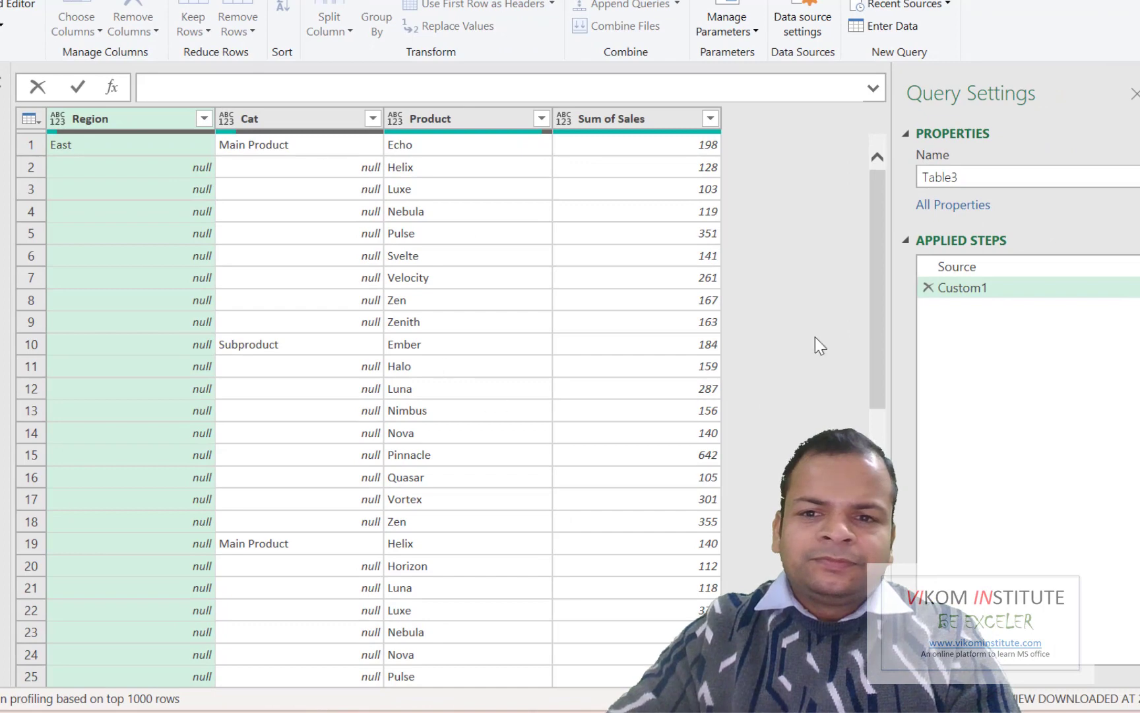
{"action": "key", "text": "Return"}
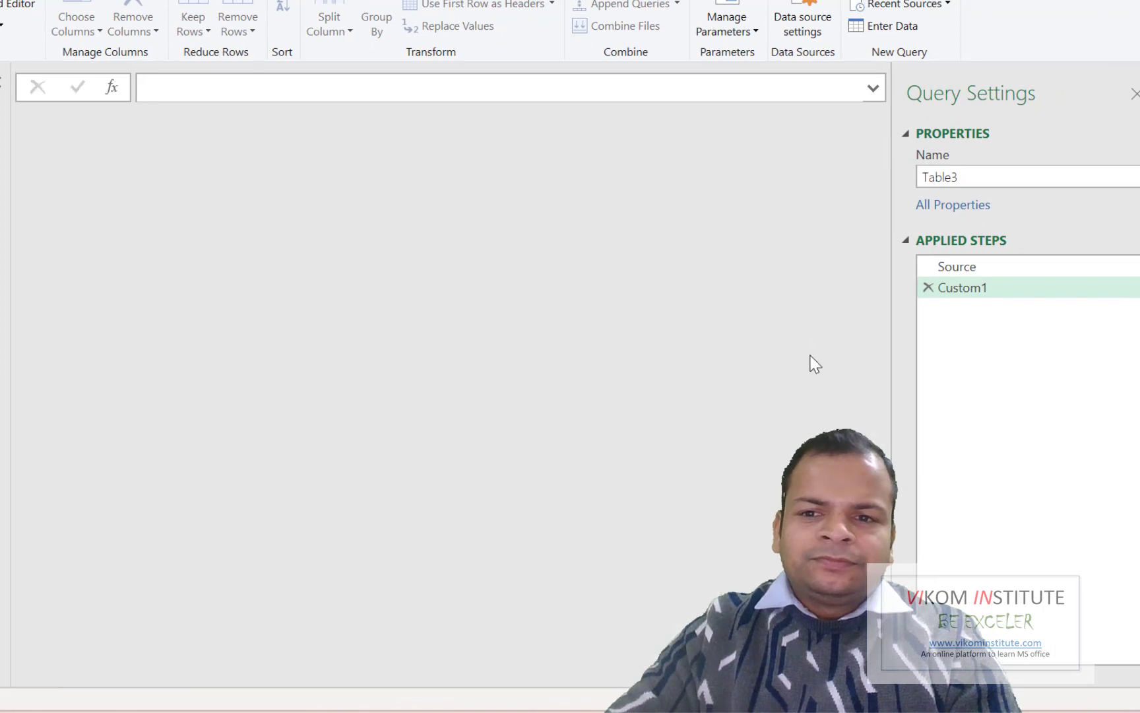
{"action": "left_click", "coordinate": [957, 266]}
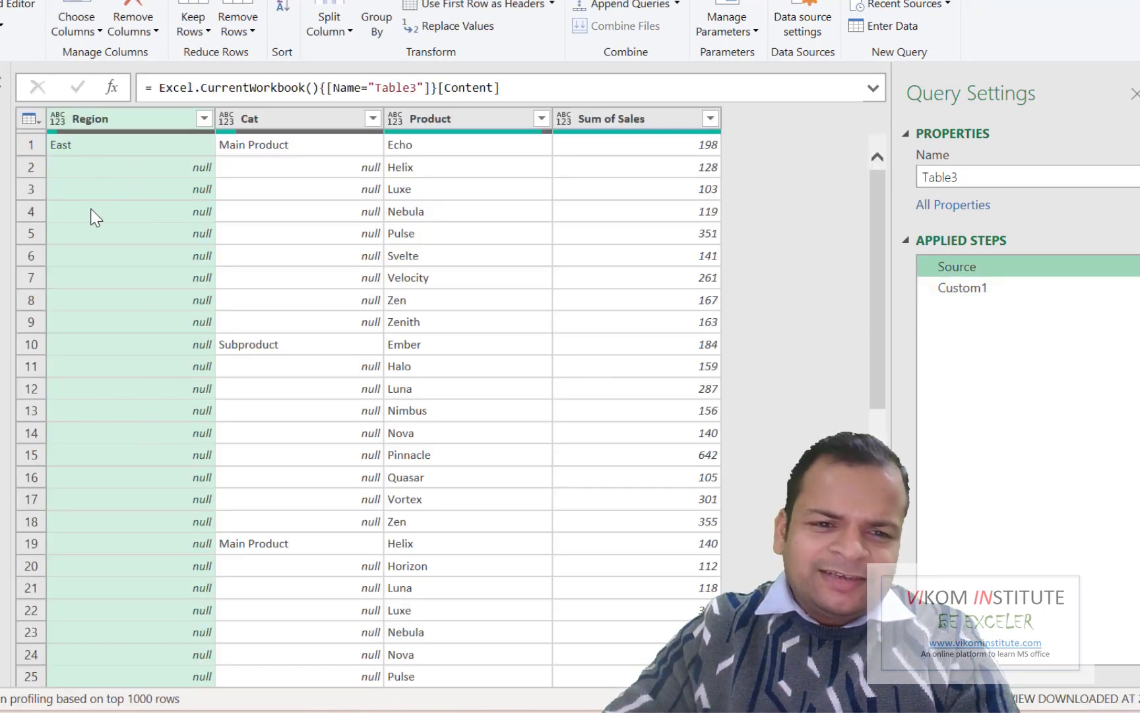
{"action": "scroll", "coordinate": [119, 396], "scroll_direction": "down", "scroll_amount": 13}
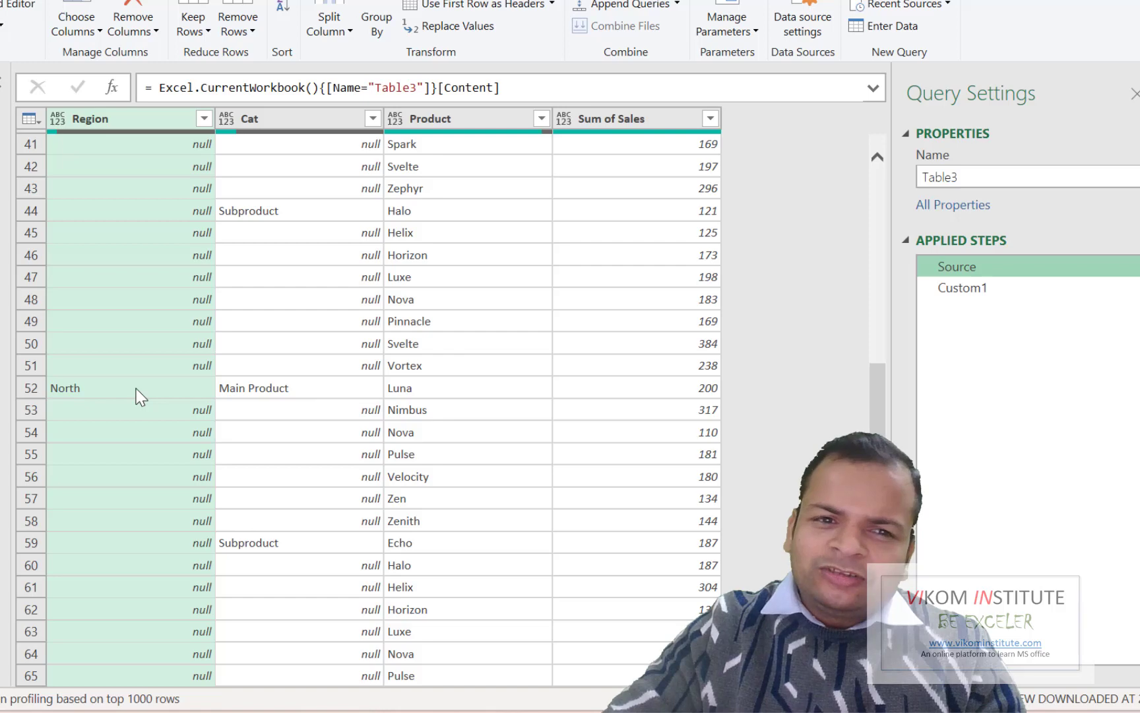
{"action": "scroll", "coordinate": [141, 396], "scroll_direction": "up", "scroll_amount": 13}
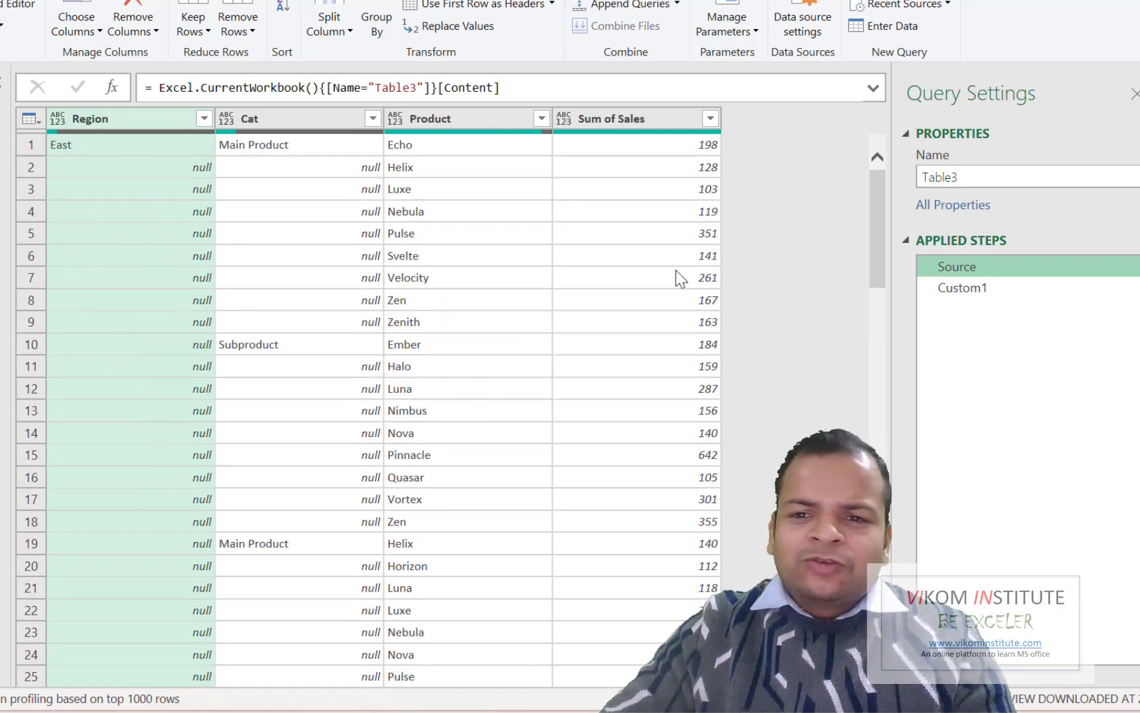
{"action": "left_click", "coordinate": [927, 288]}
Add a custom step after Source with the formula = Table.FillDown(Source,"Region").
{"action": "left_click", "coordinate": [112, 99]}
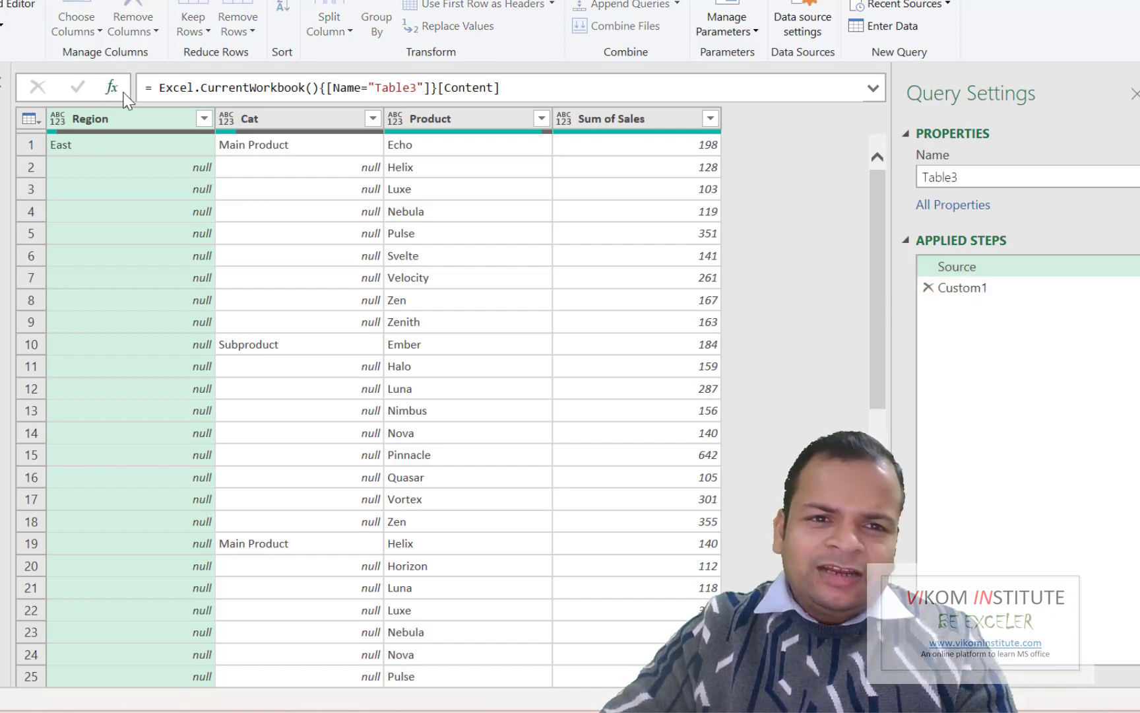
{"action": "key", "text": "Right"}
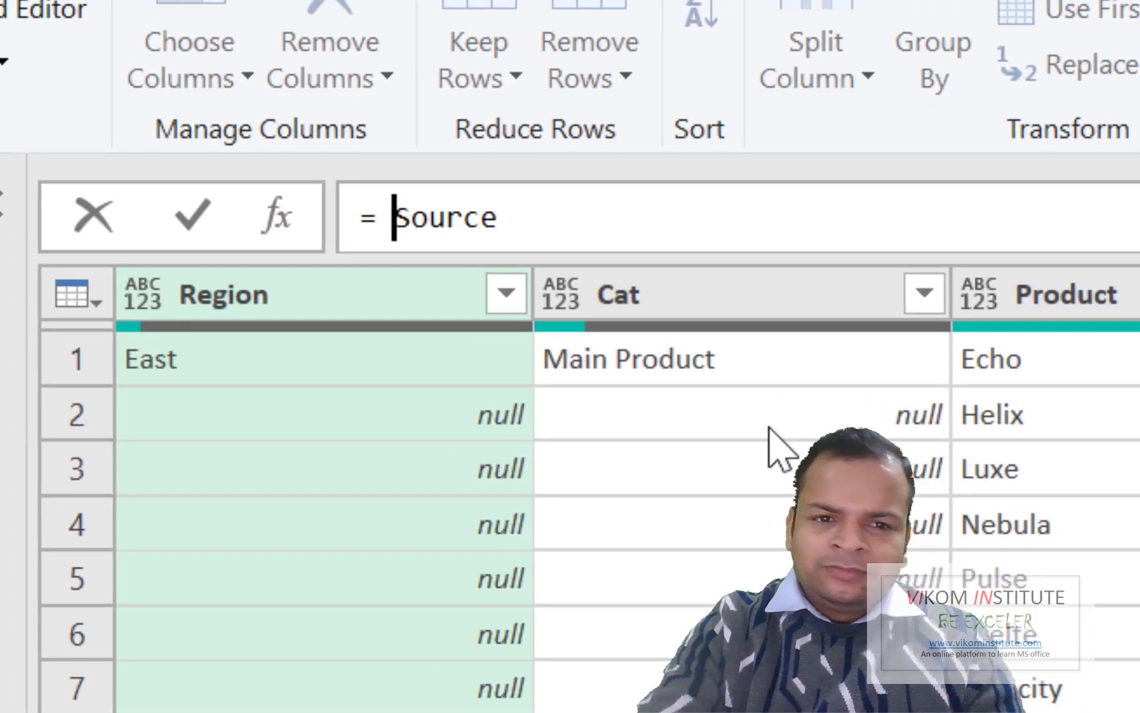
{"action": "type", "text": "Table"}
{"action": "type", "text": ".fil"}
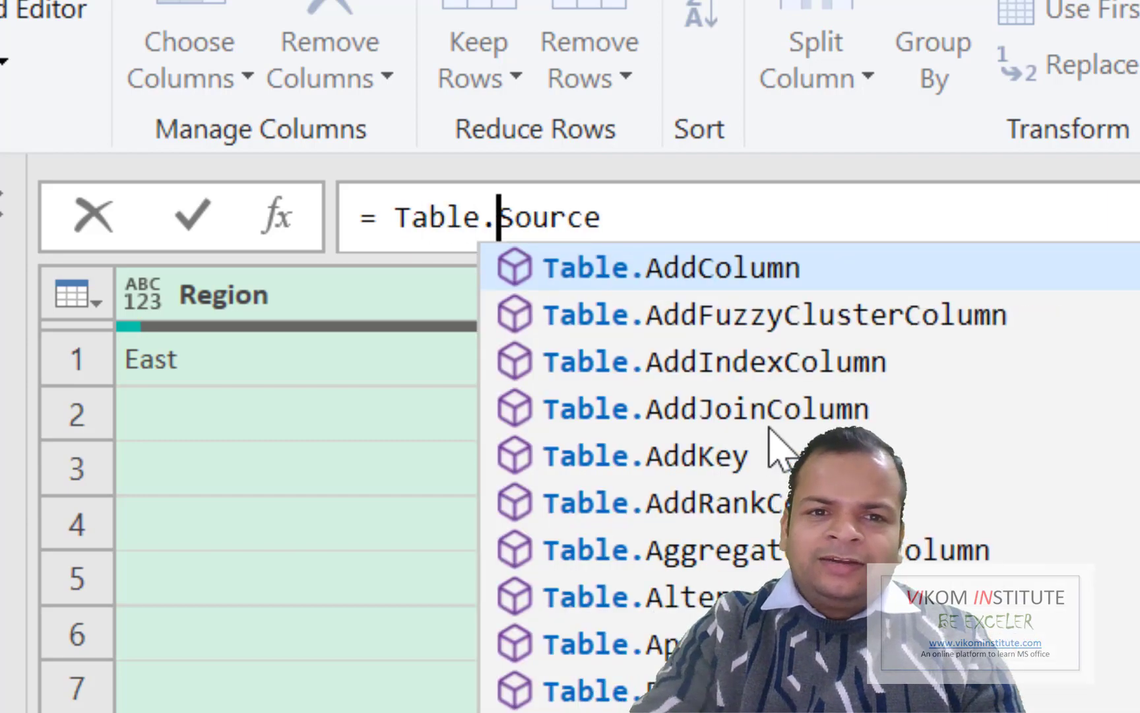
{"action": "key", "text": "Tab"}
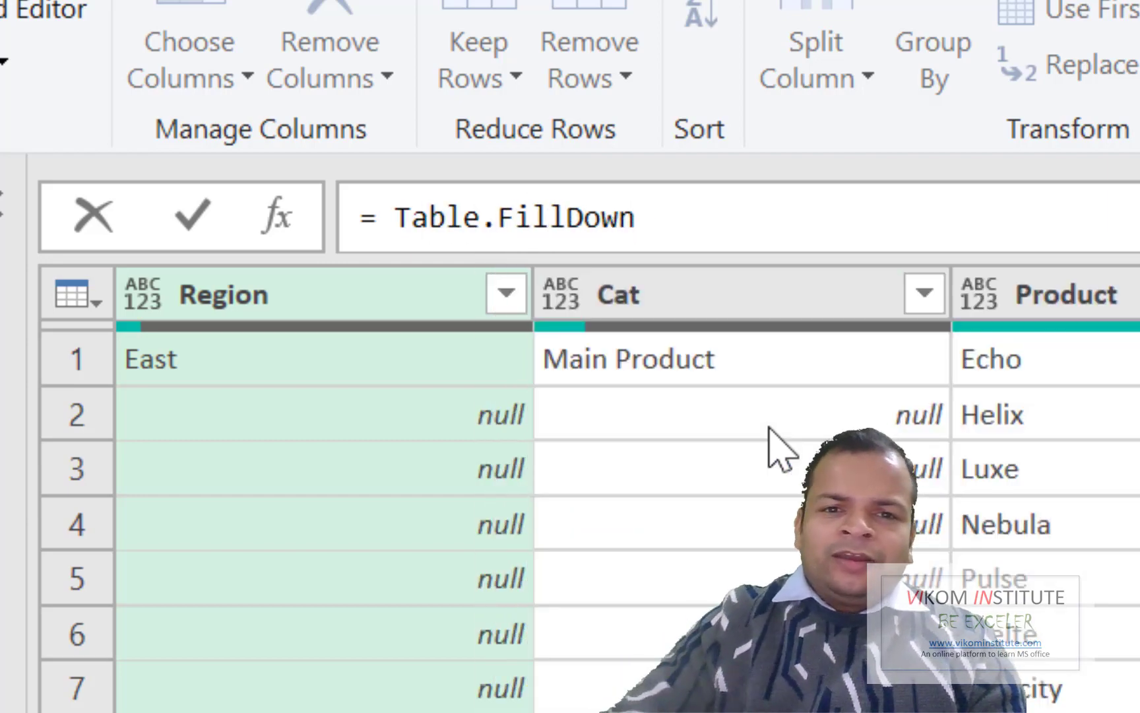
{"action": "type", "text": "("}
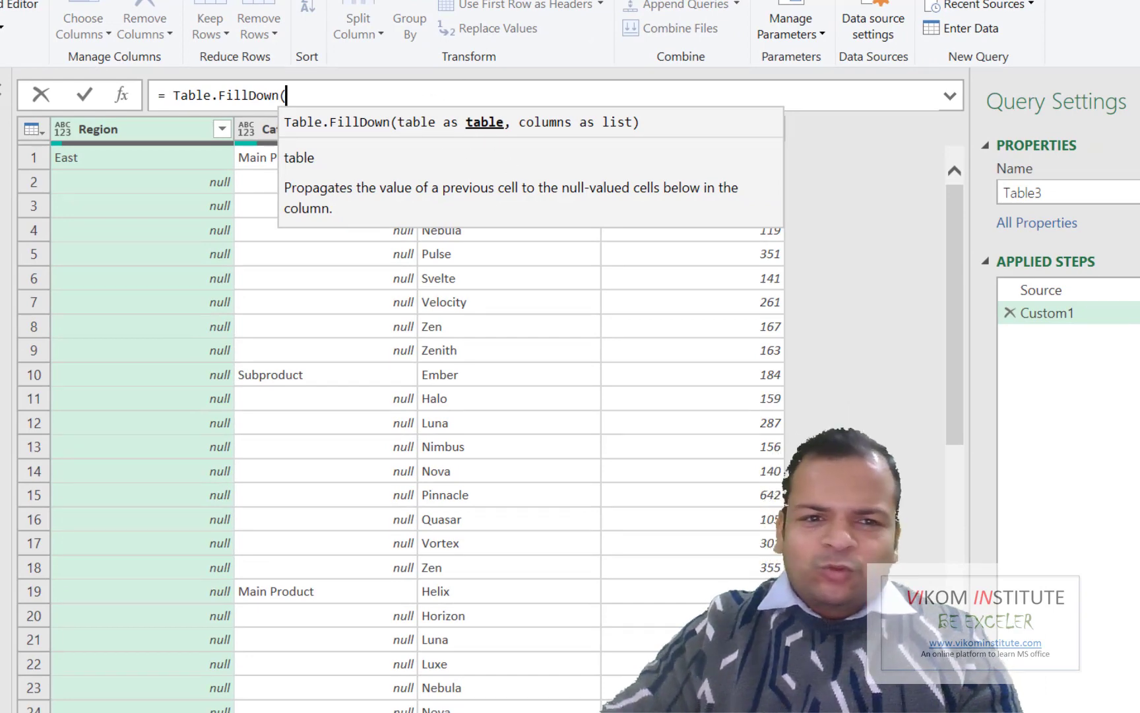
{"action": "type", "text": "So"}
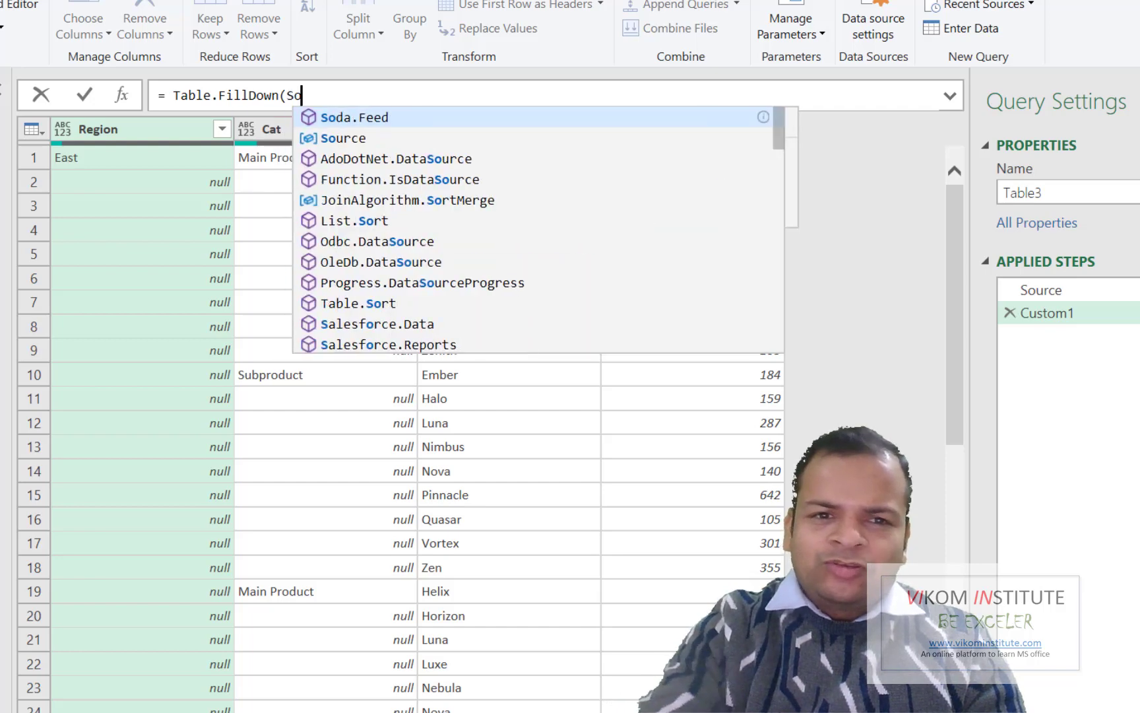
{"action": "type", "text": "urce,"}
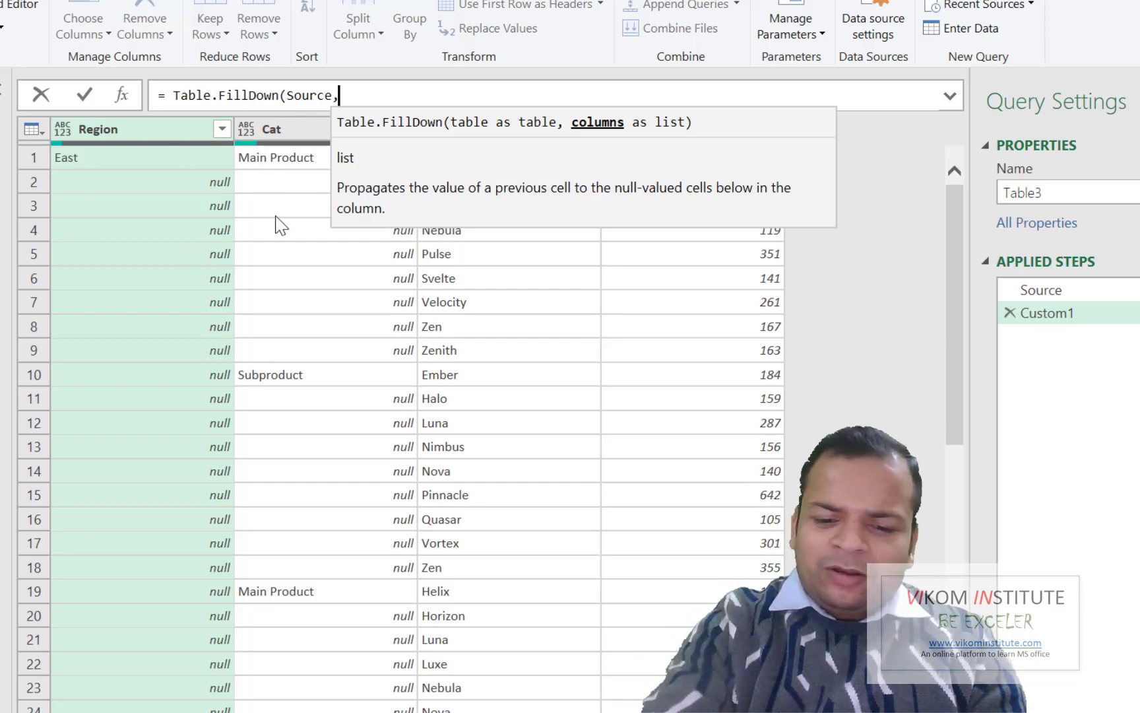
{"action": "type", "text": "\"Region"}
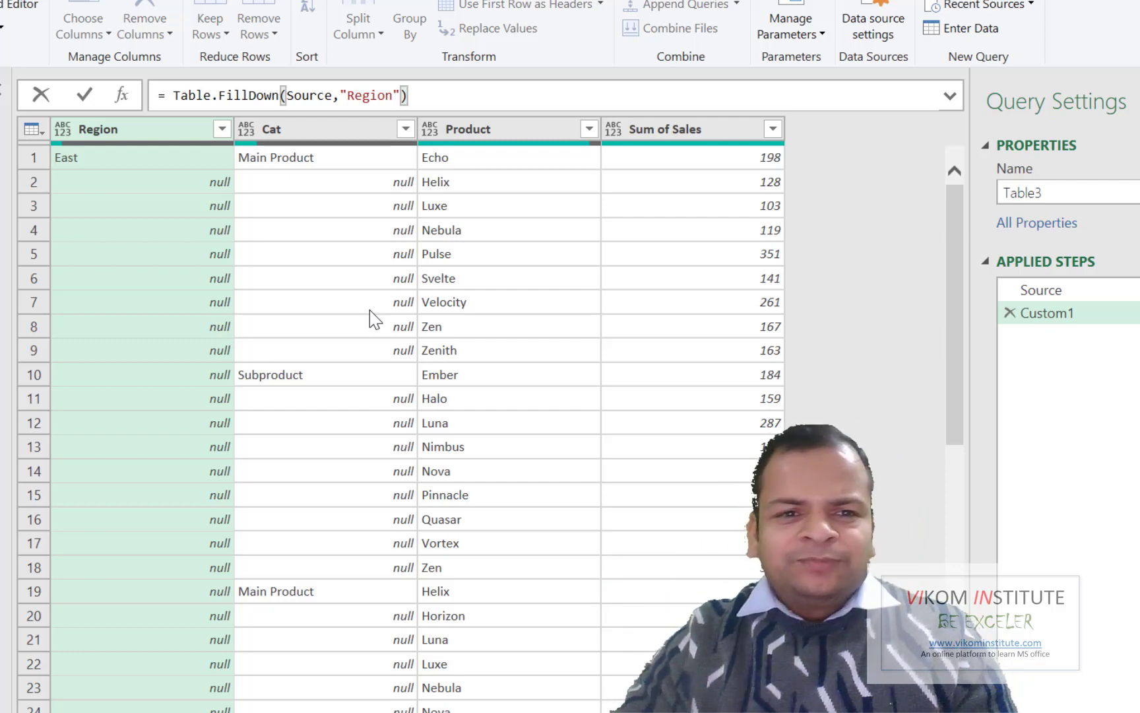
{"action": "key", "text": "Return"}
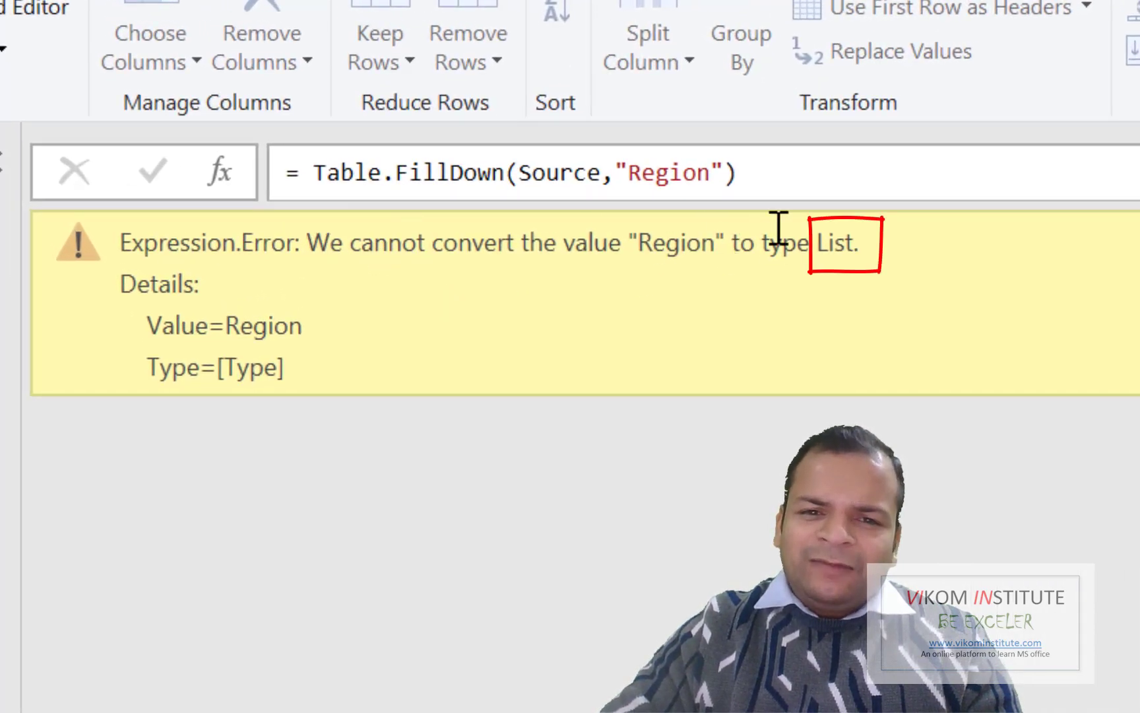
Enclose the column name in curly braces so the custom step reads = Table.FillDown(Source,{"Region"}).
{"action": "left_click_drag", "start_coordinate": [852, 243], "coordinate": [763, 243]}
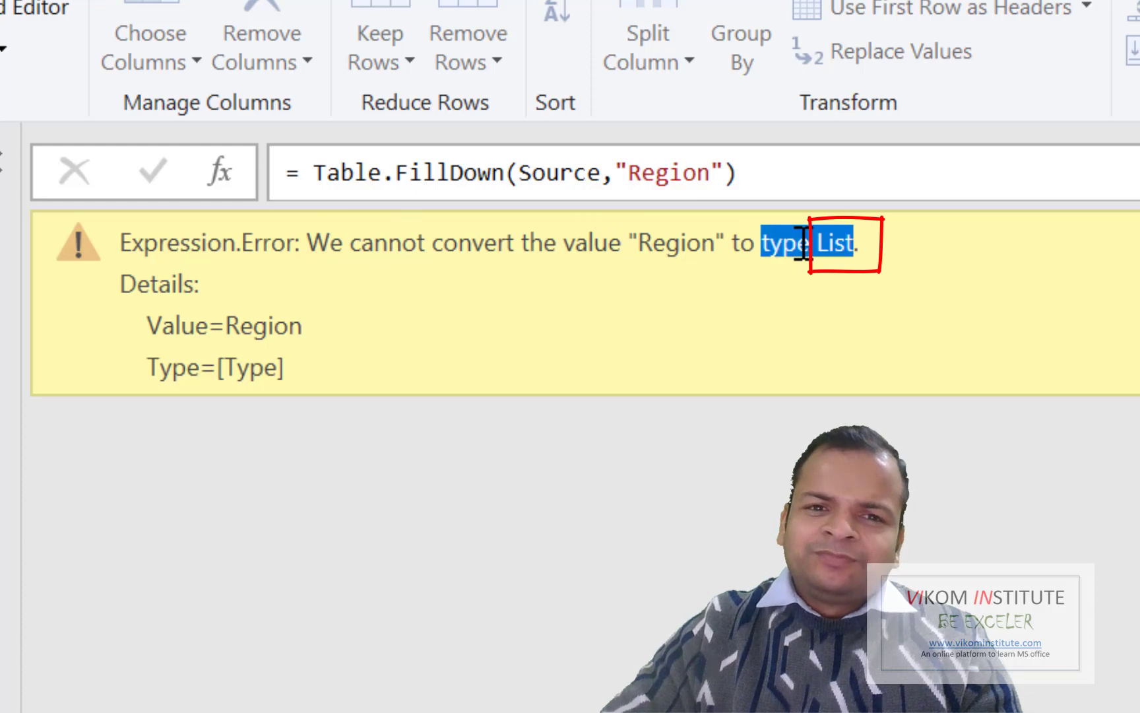
{"action": "left_click", "coordinate": [612, 173]}
{"action": "type", "text": "{"}
{"action": "key", "text": "Right"}
{"action": "key", "text": "Right"}
{"action": "key", "text": "Right"}
{"action": "key", "text": "Right"}
{"action": "key", "text": "Right"}
{"action": "key", "text": "Right"}
{"action": "key", "text": "Right"}
{"action": "key", "text": "Right"}
{"action": "key", "text": "Right"}
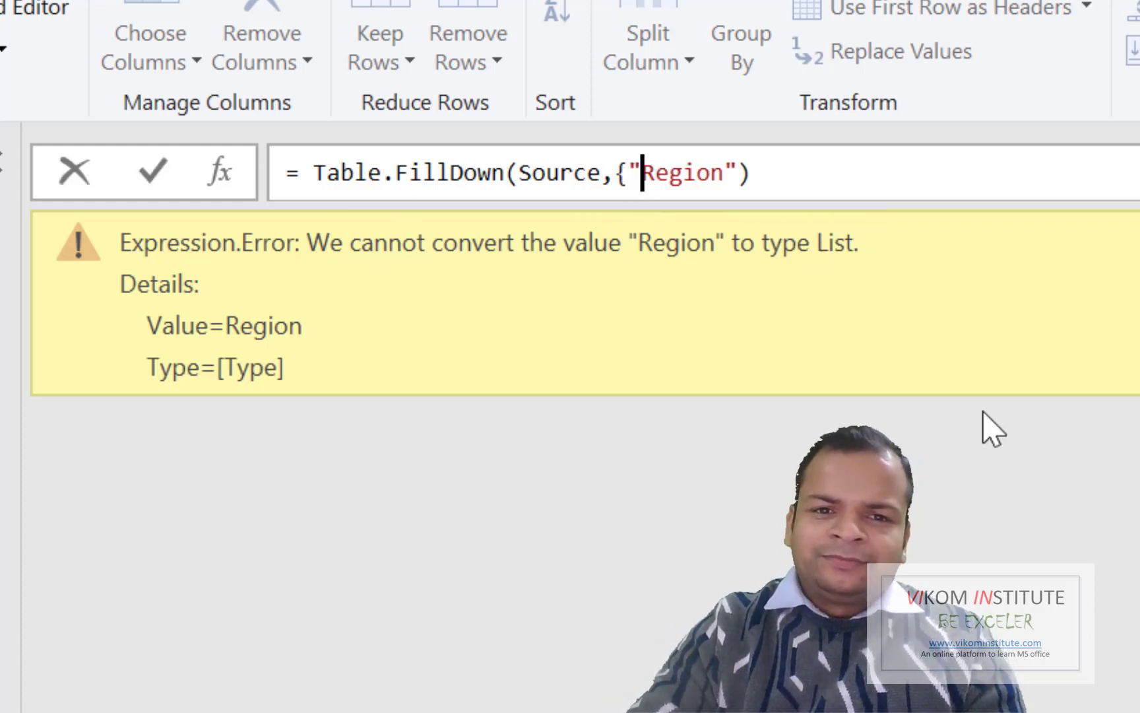
{"action": "key", "text": "Left"}
{"action": "type", "text": "}"}
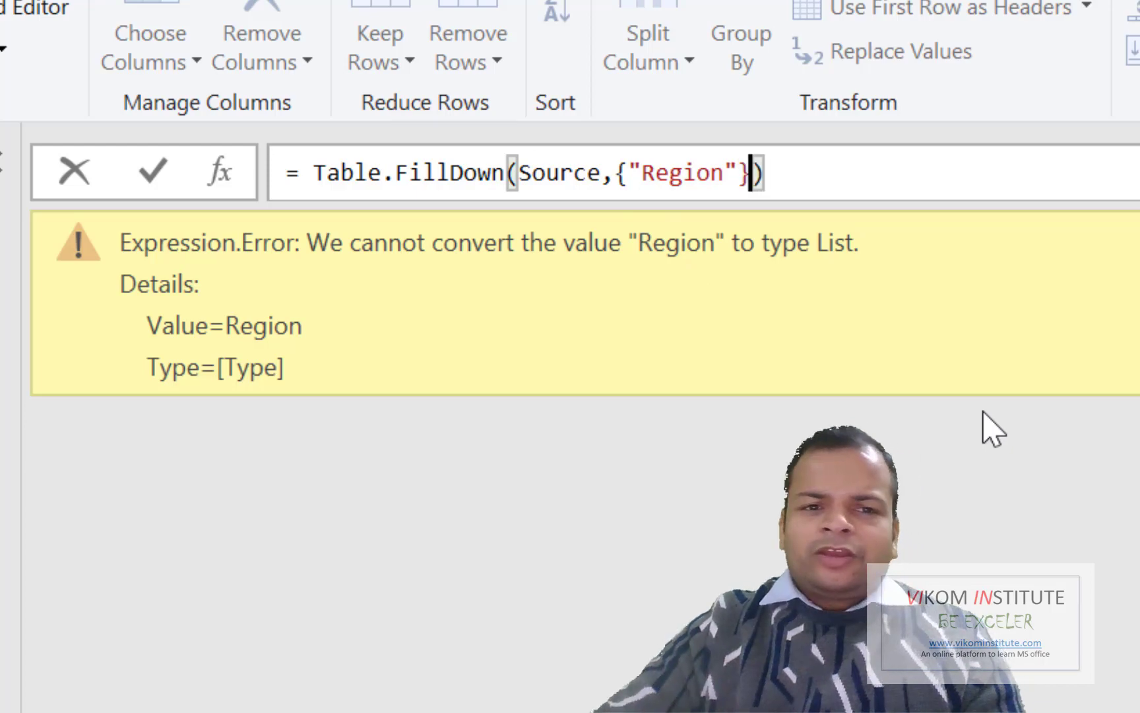
{"action": "key", "text": "Return"}
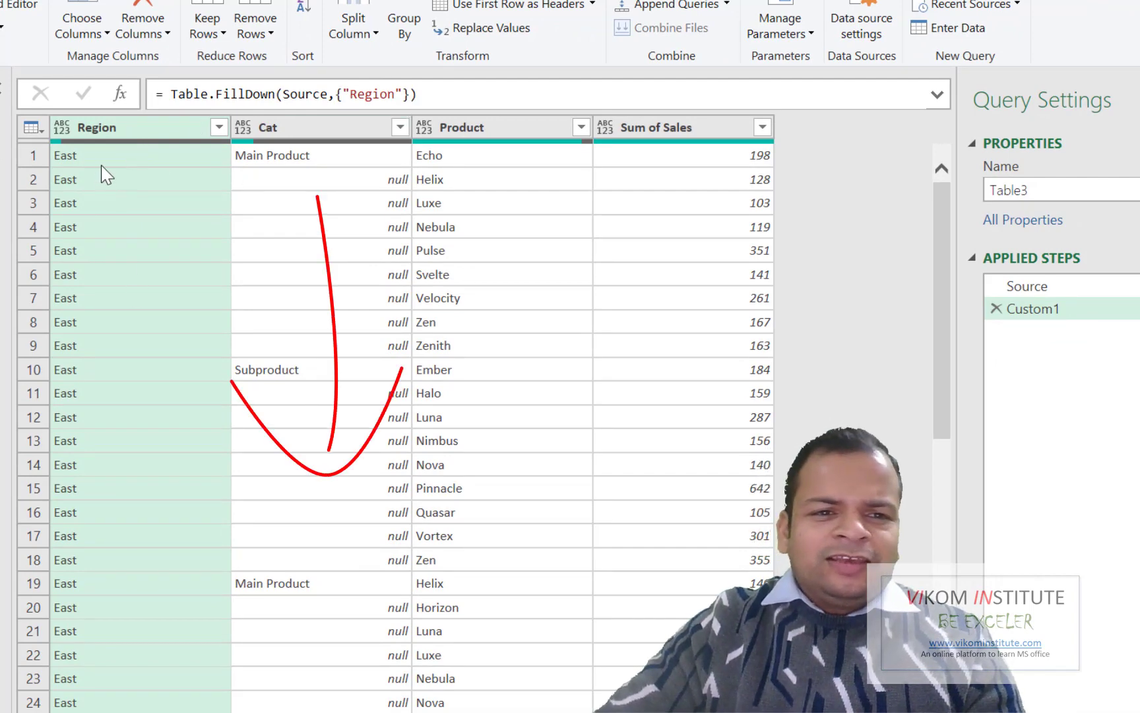
Examine the filled values in the Region column down through the East and North rows.
{"action": "left_click", "coordinate": [141, 367]}
{"action": "scroll", "coordinate": [143, 364], "scroll_direction": "down", "scroll_amount": 11}
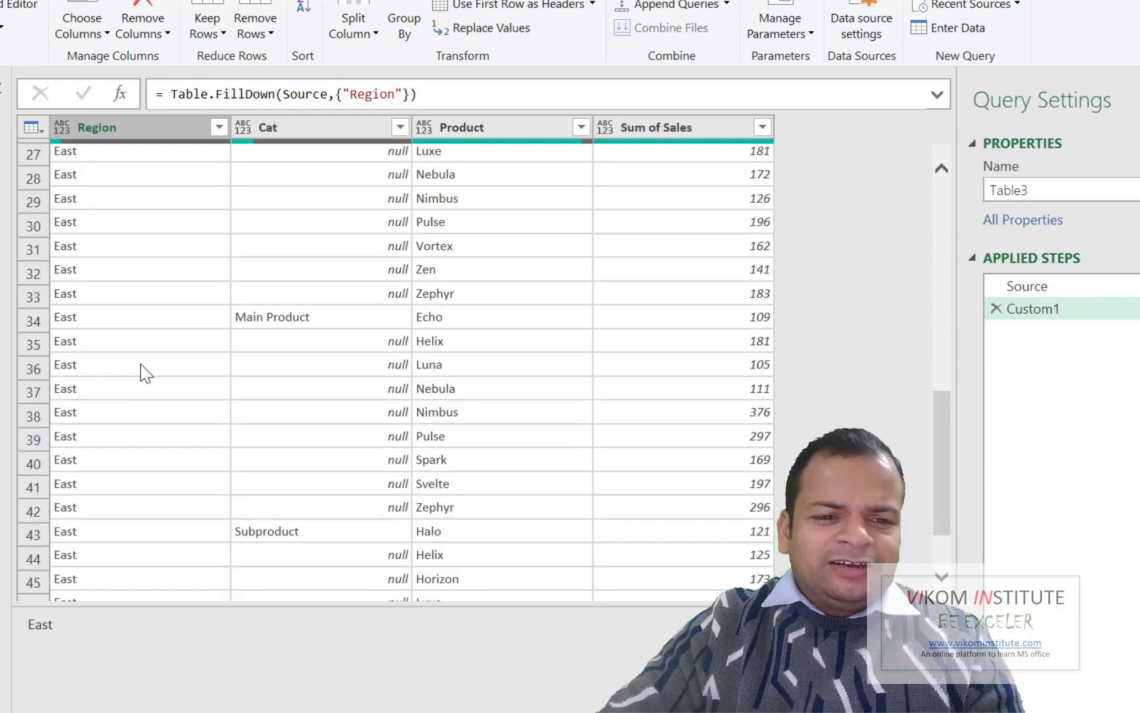
{"action": "scroll", "coordinate": [143, 364], "scroll_direction": "down", "scroll_amount": 2}
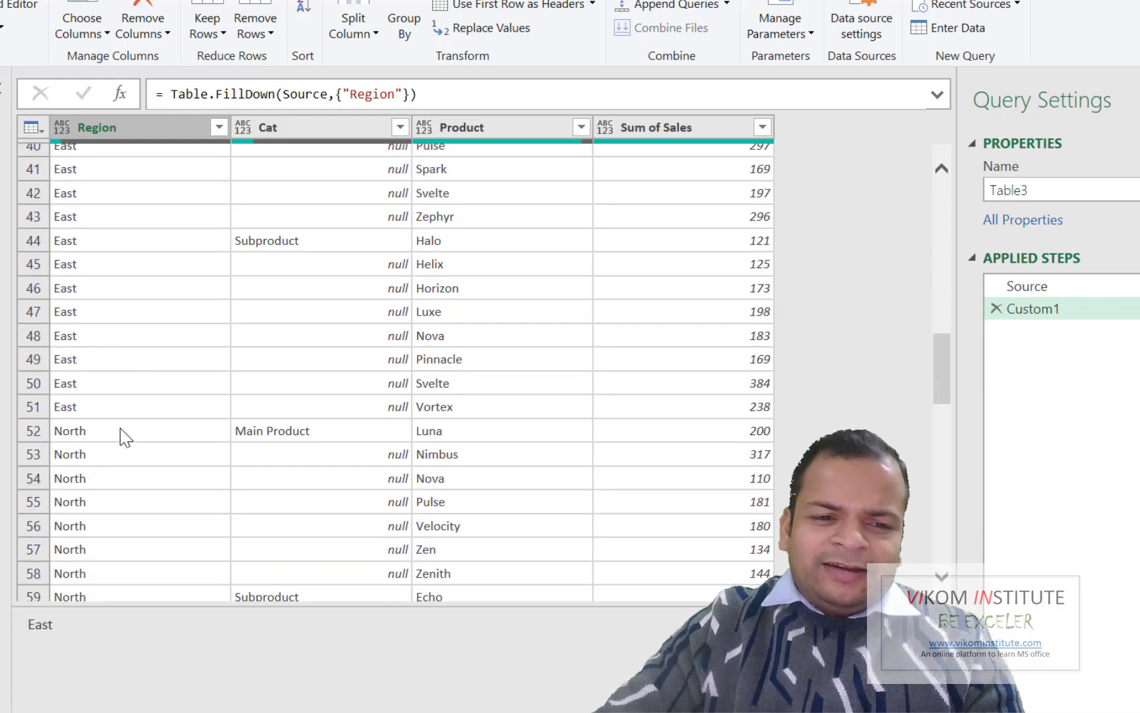
{"action": "scroll", "coordinate": [104, 429], "scroll_direction": "down", "scroll_amount": 10}
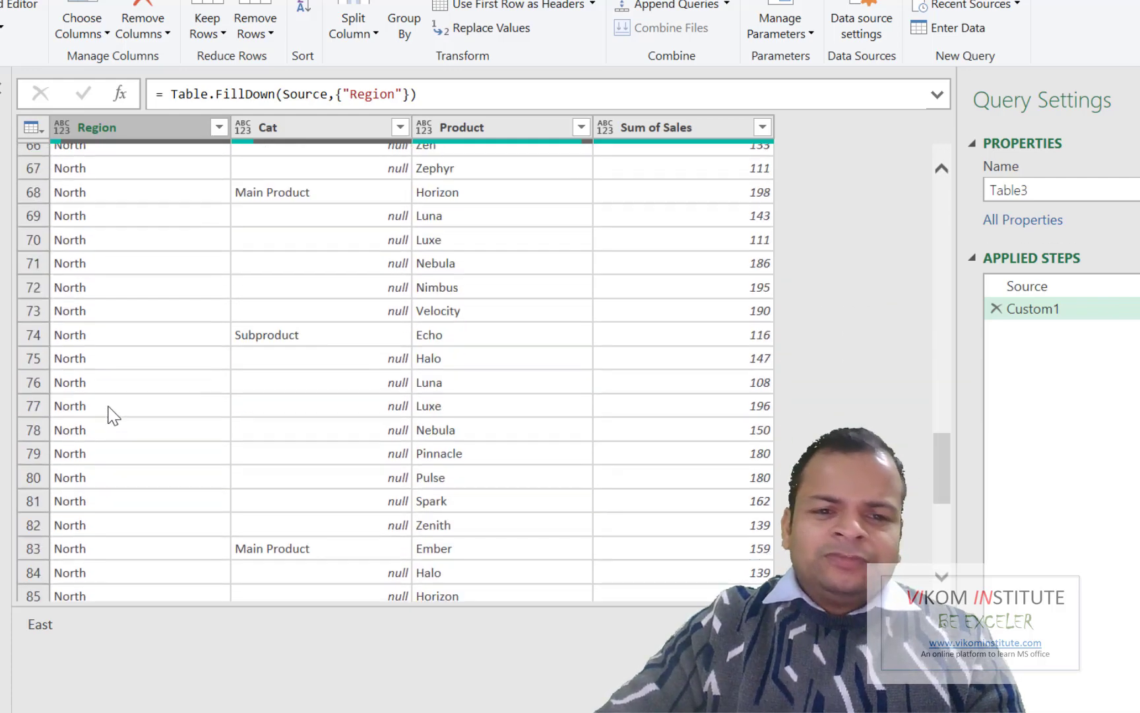
{"action": "scroll", "coordinate": [111, 407], "scroll_direction": "up", "scroll_amount": 20}
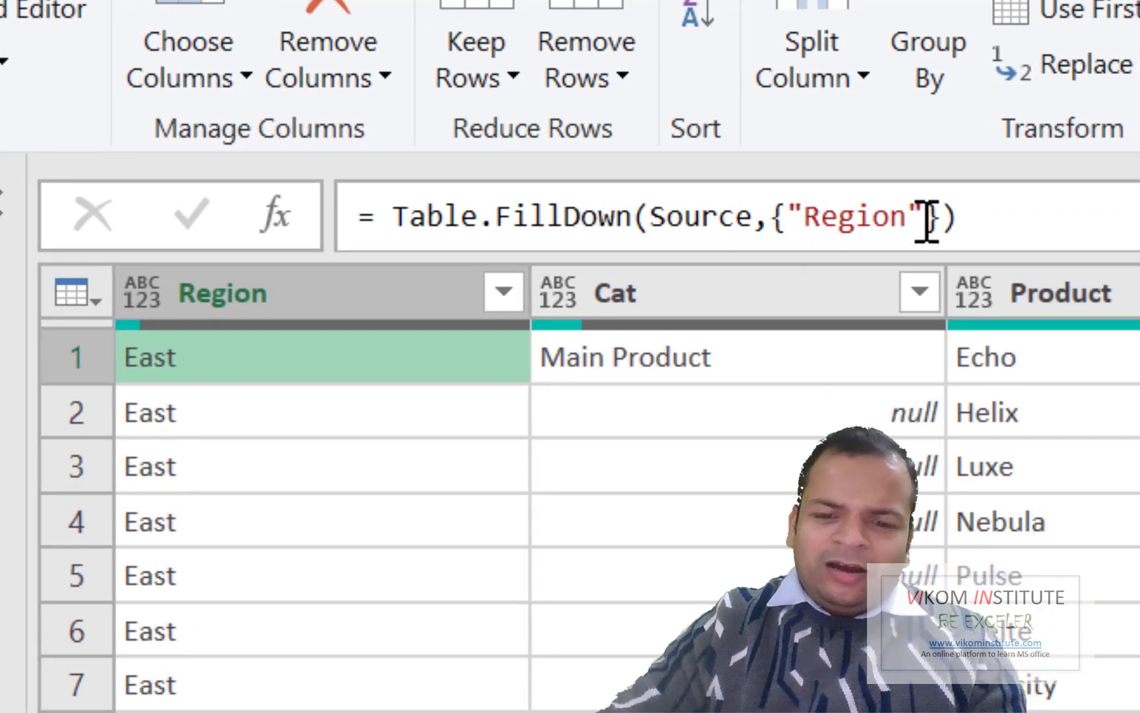
Add the Cat column to the fill-down list so the formula reads = Table.FillDown(Source,{"Region","Cat"}).
{"action": "left_click", "coordinate": [430, 99]}
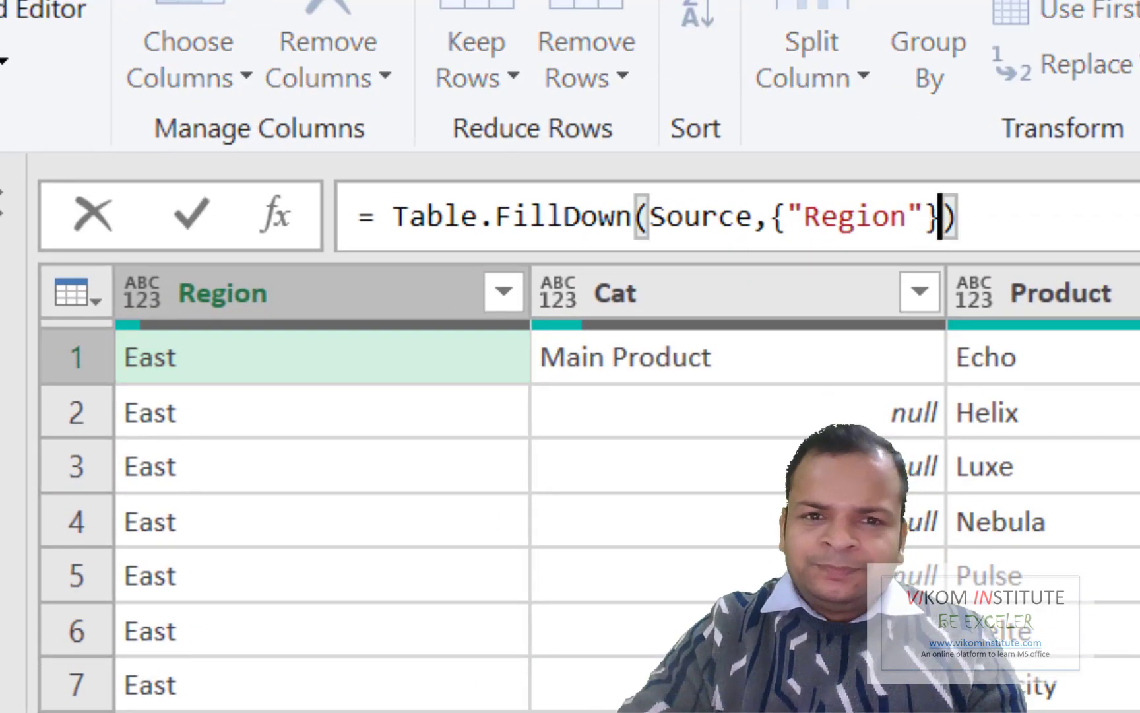
{"action": "left_click", "coordinate": [924, 216]}
{"action": "type", "text": ",\""}
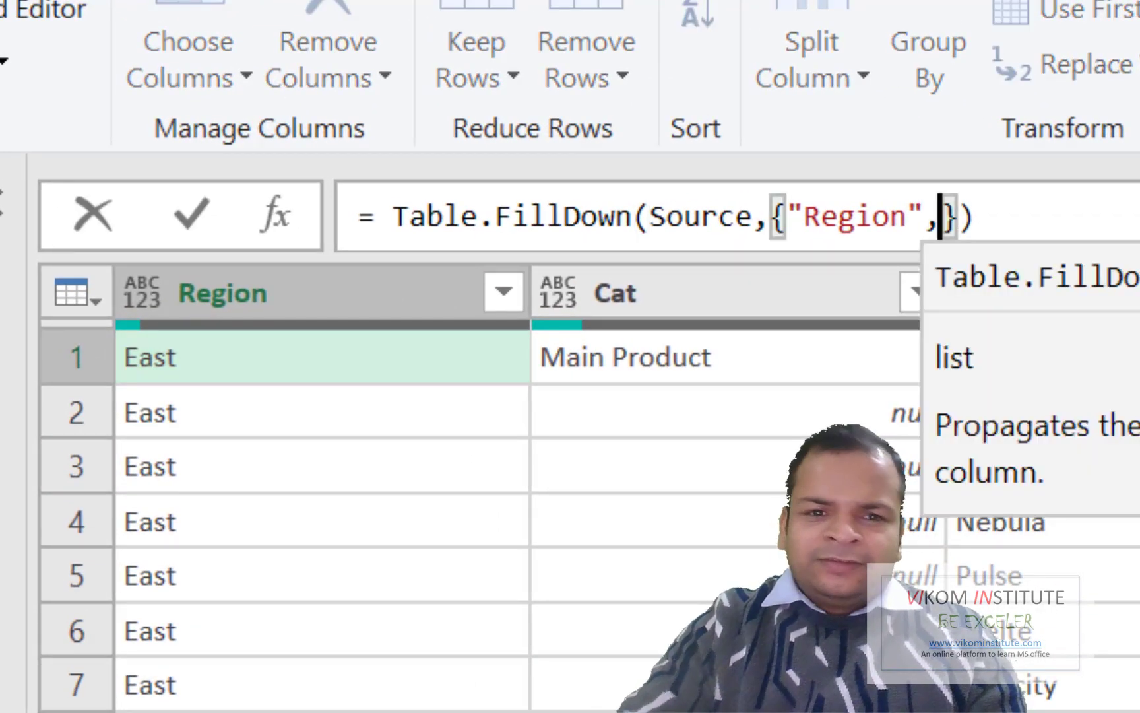
{"action": "type", "text": "Cat"}
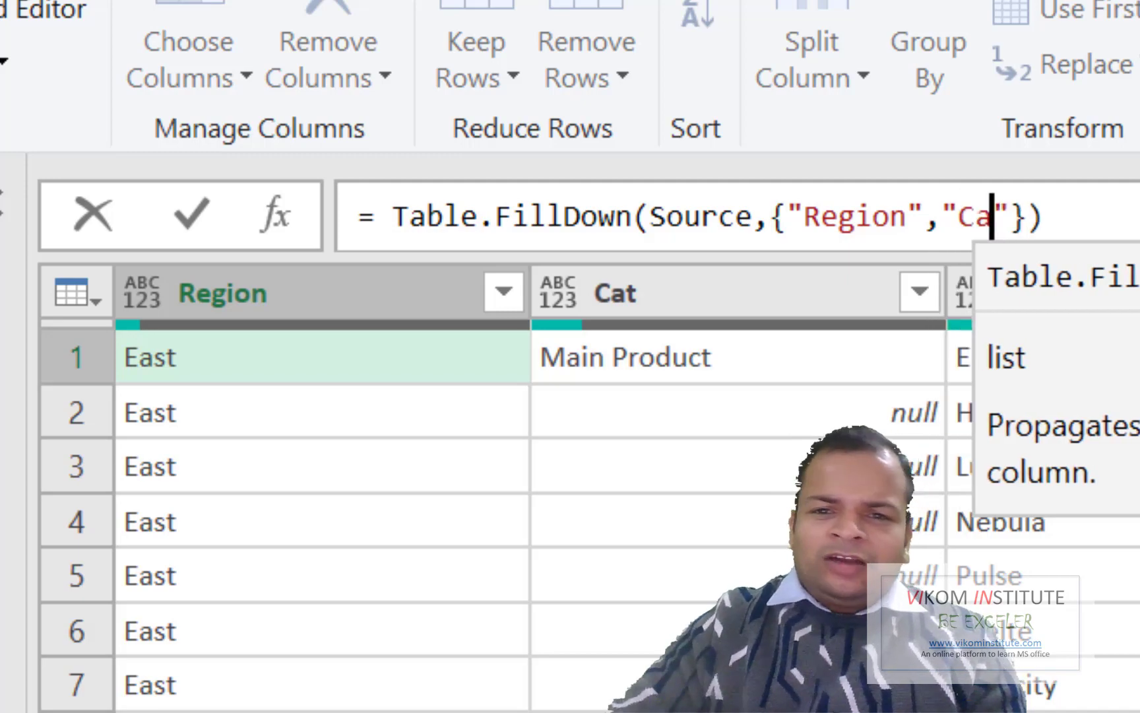
{"action": "key", "text": "Return"}
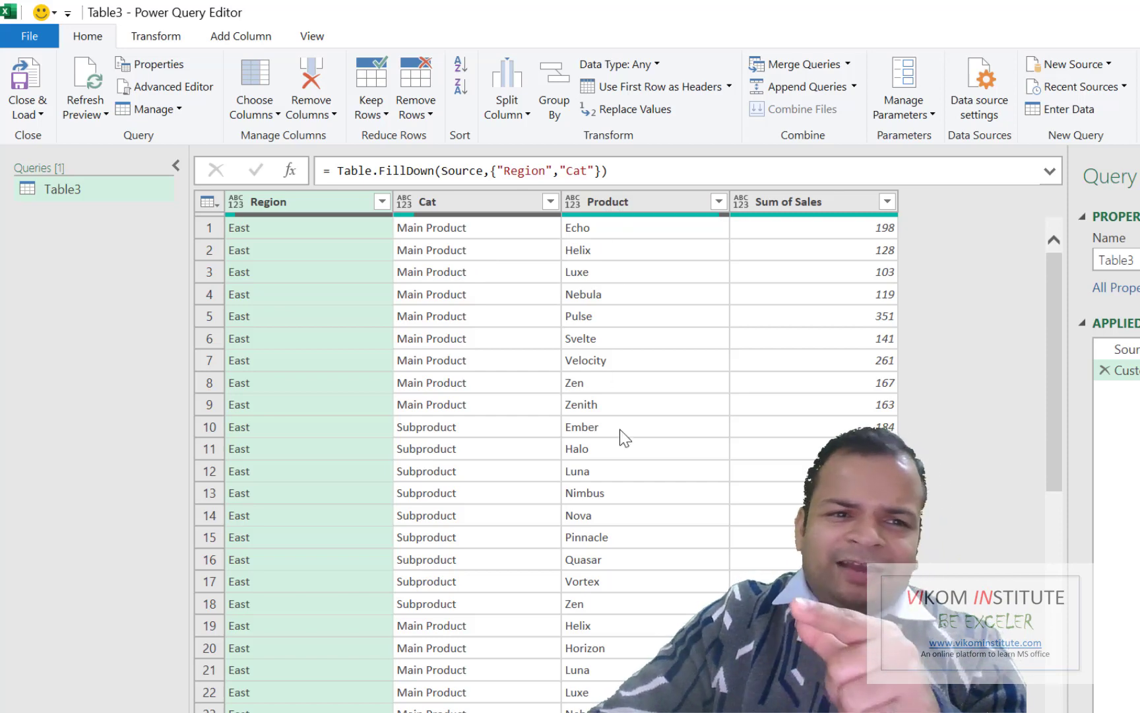
Close the query editor and load the Table3 query as Only Create Connection.
{"action": "left_click", "coordinate": [31, 119]}
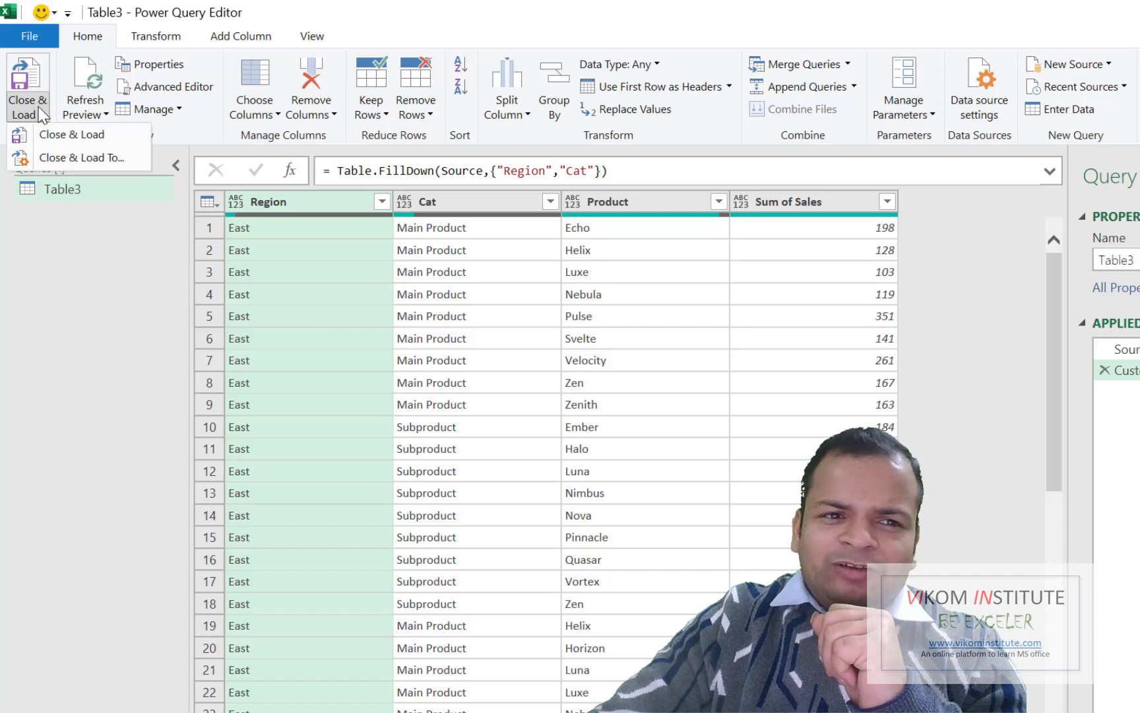
{"action": "left_click", "coordinate": [79, 157]}
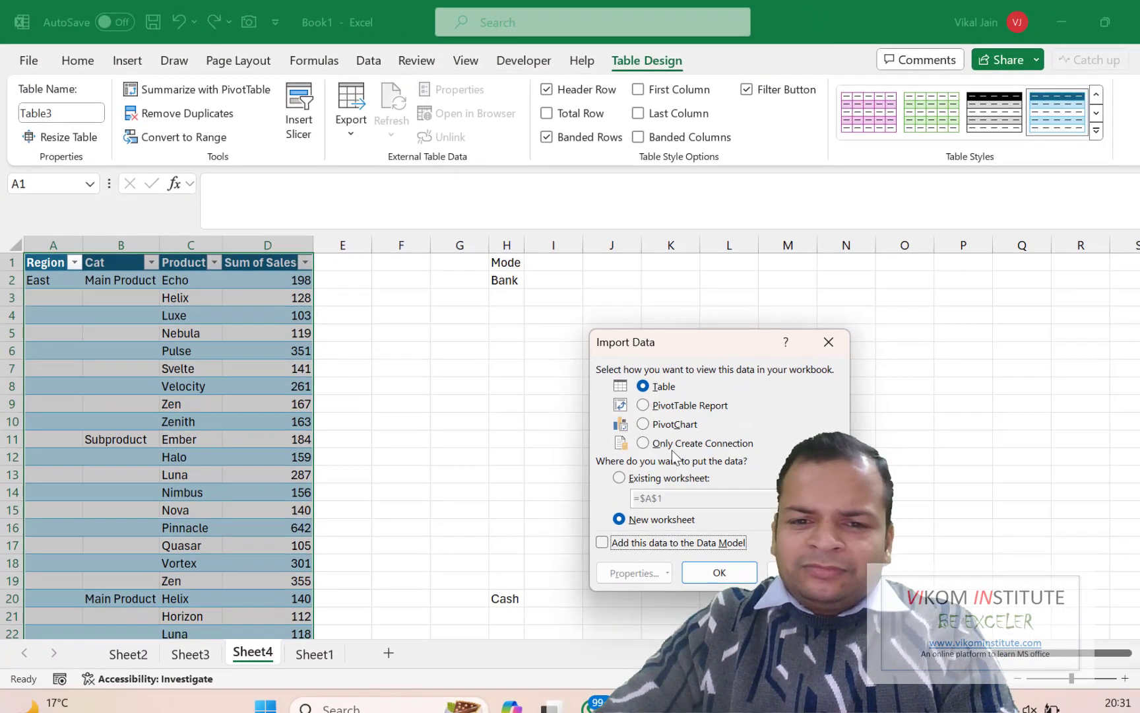
{"action": "left_click", "coordinate": [676, 445]}
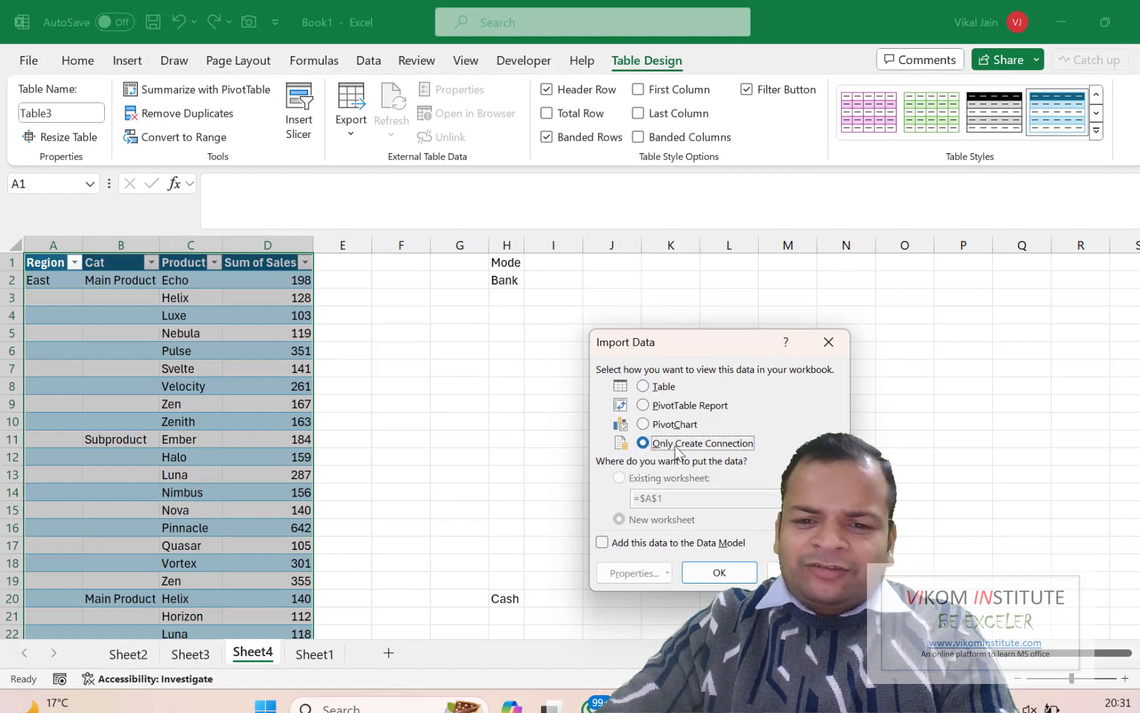
{"action": "left_click", "coordinate": [719, 573]}
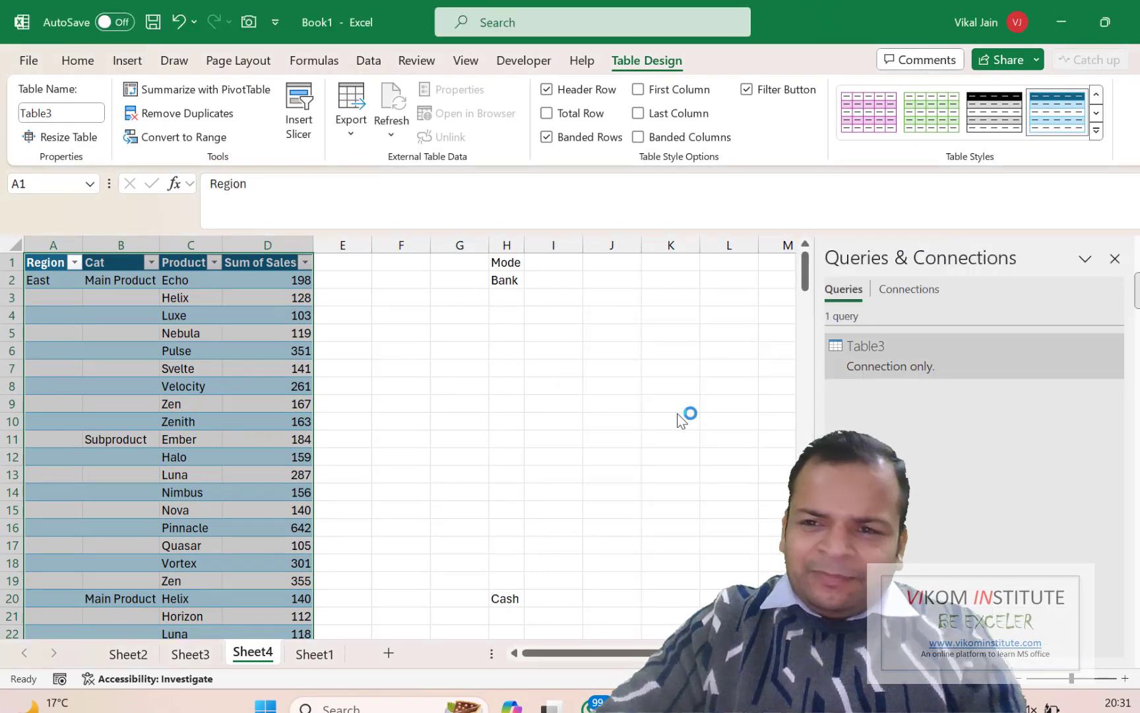
Copy the Mode data in column H from H1 down and paste it at E1 beside the Sum of Sales column.
{"action": "left_click", "coordinate": [467, 382]}
{"action": "left_click", "coordinate": [506, 262]}
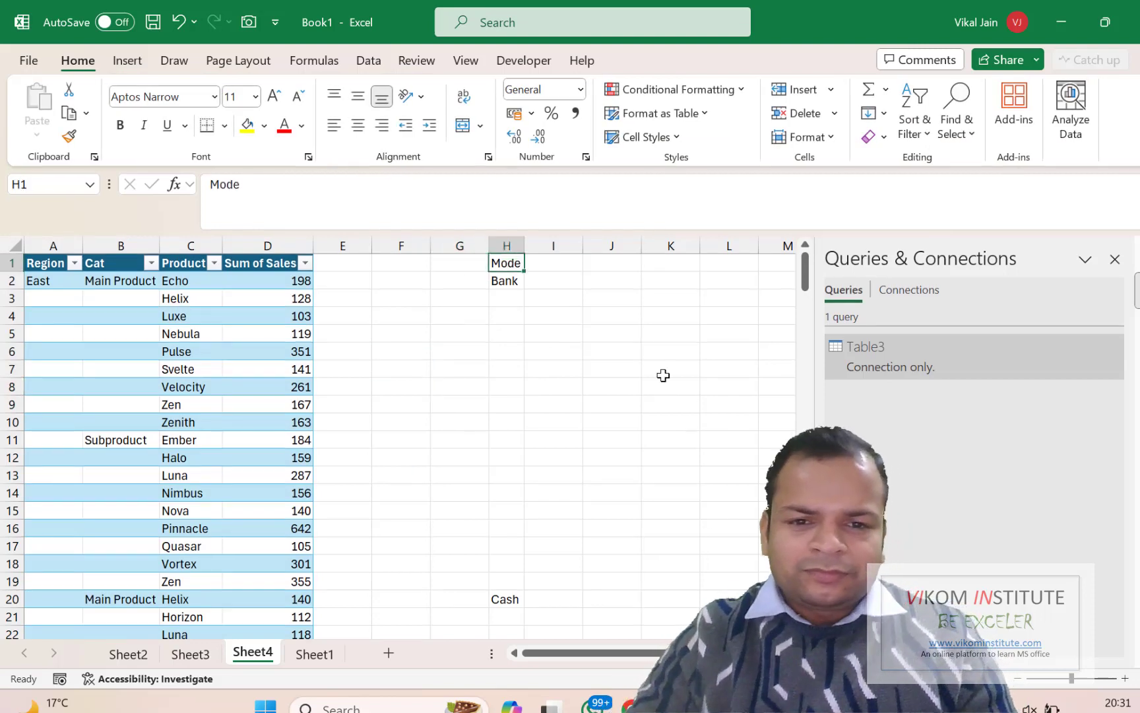
{"action": "key", "text": "End"}
{"action": "key", "text": "shift+Down"}
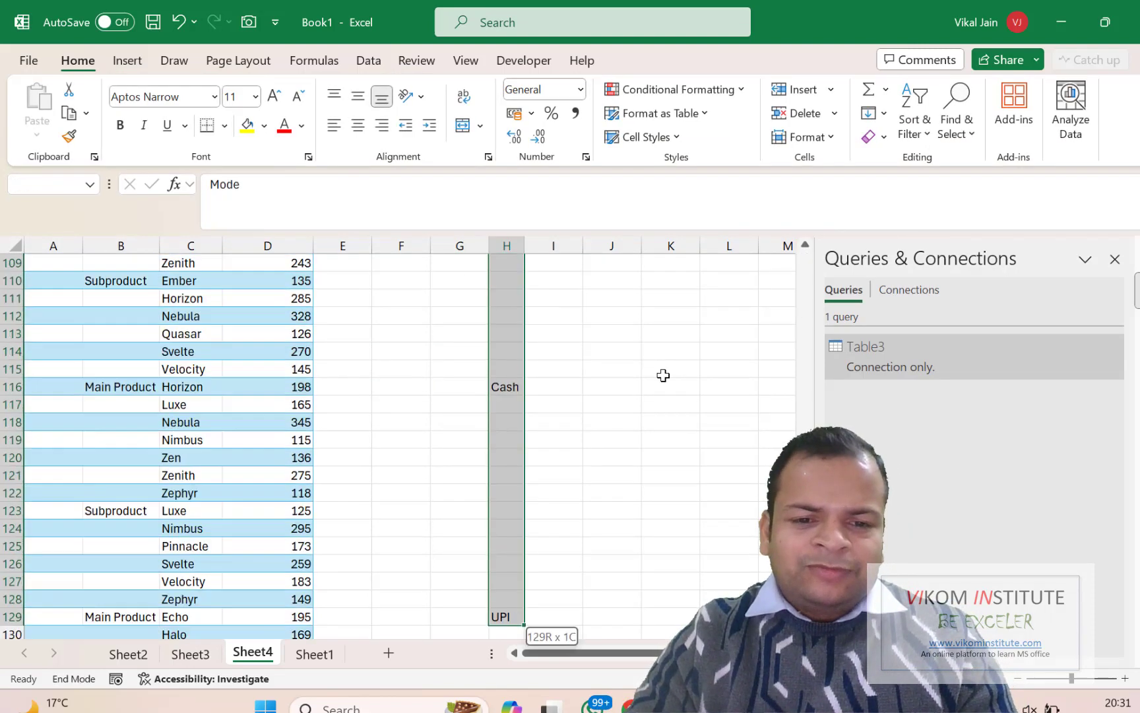
{"action": "key", "text": "shift+Down"}
{"action": "key", "text": "shift+BackSpace"}
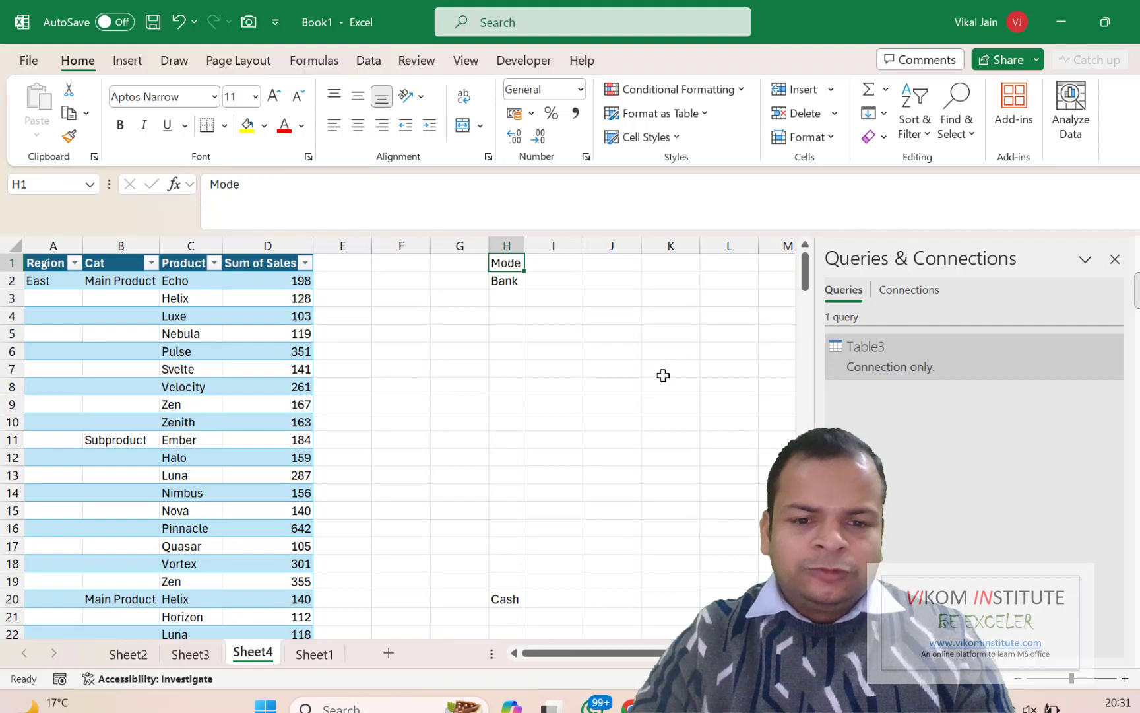
{"action": "key", "text": "ctrl+shift+End"}
{"action": "key", "text": "ctrl+c"}
{"action": "scroll", "coordinate": [663, 375], "scroll_direction": "up", "scroll_amount": 6}
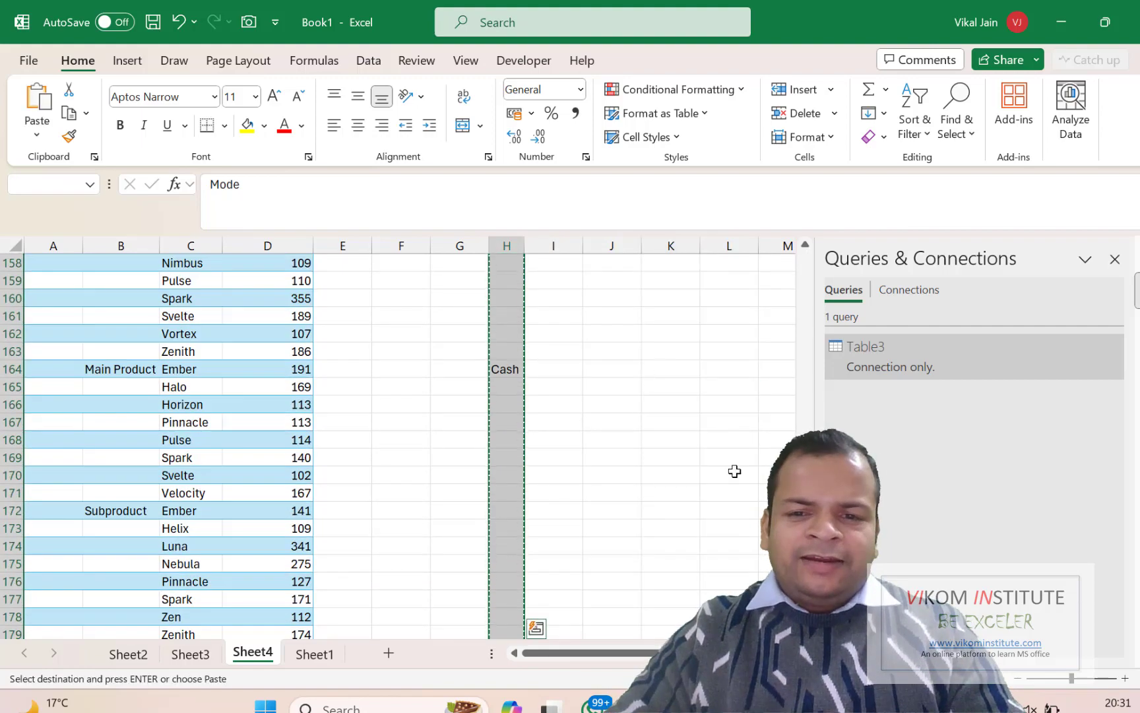
{"action": "scroll", "coordinate": [735, 471], "scroll_direction": "up", "scroll_amount": 20}
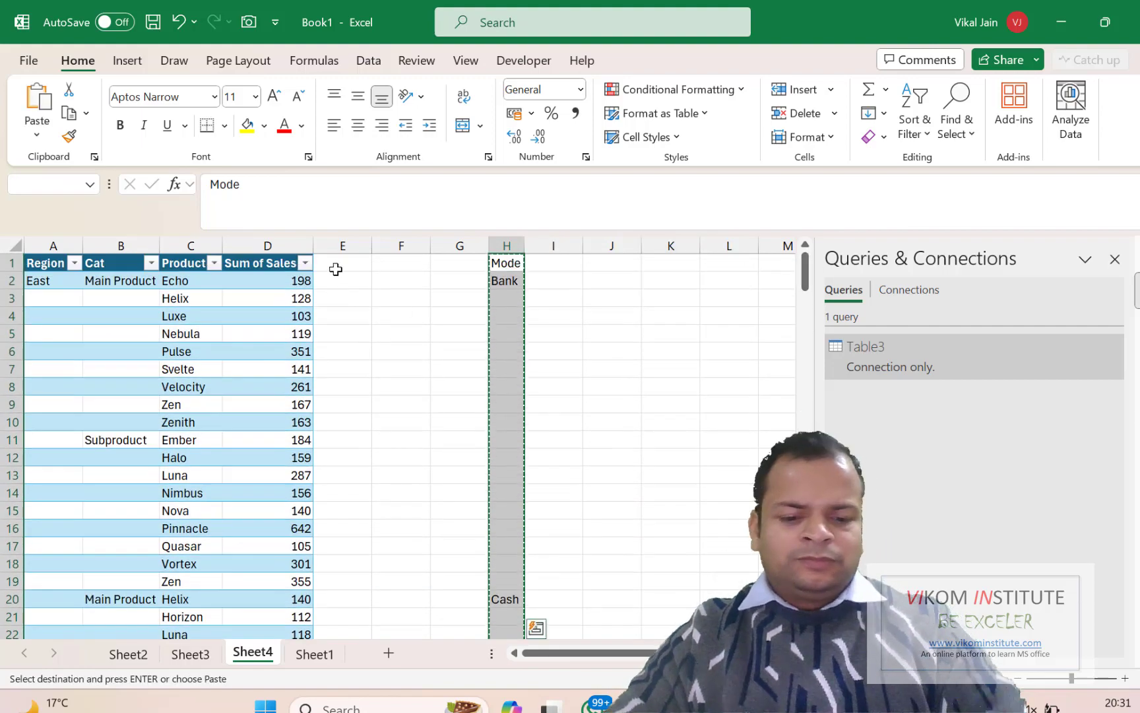
{"action": "left_click", "coordinate": [336, 269]}
{"action": "key", "text": "ctrl+v"}
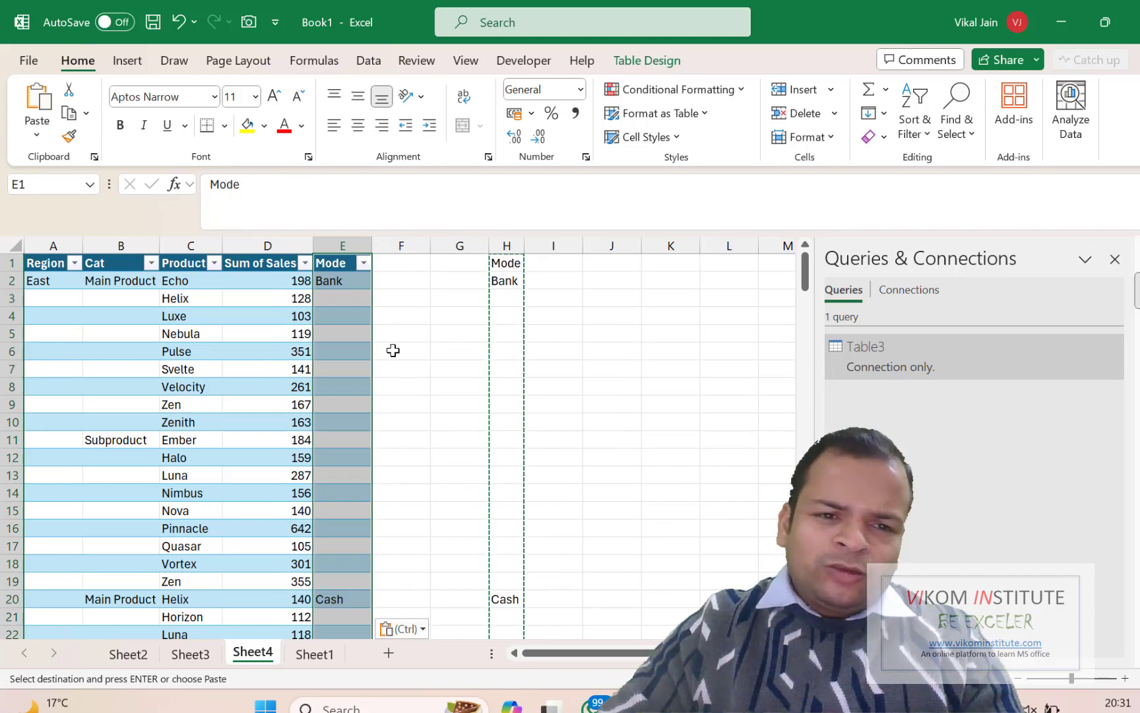
{"action": "left_click", "coordinate": [269, 242]}
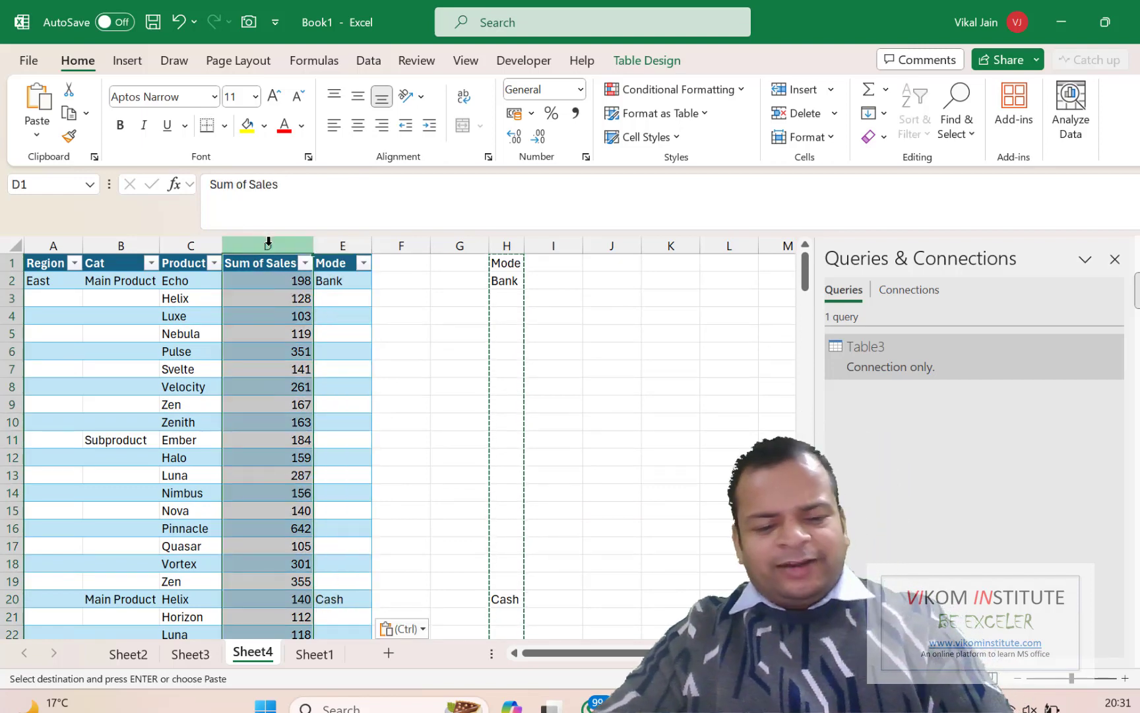
{"action": "key", "text": "ctrl+c"}
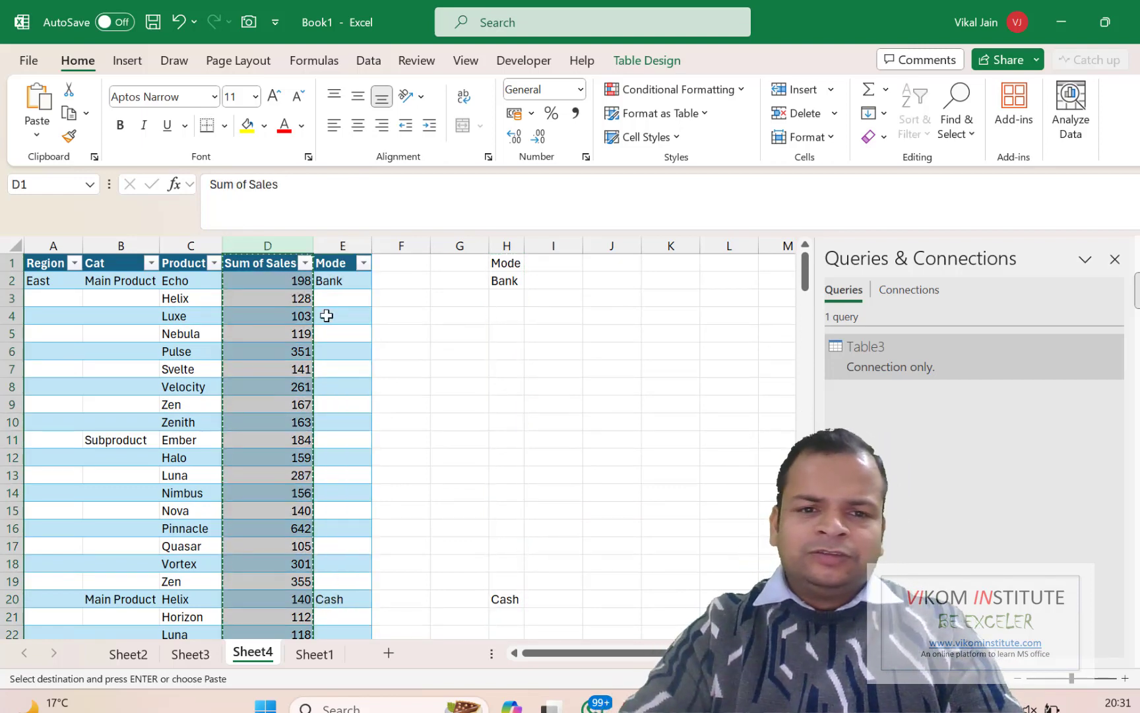
{"action": "key", "text": "ctrl+z"}
{"action": "key", "text": "ctrl+z"}
{"action": "key", "text": "ctrl+z"}
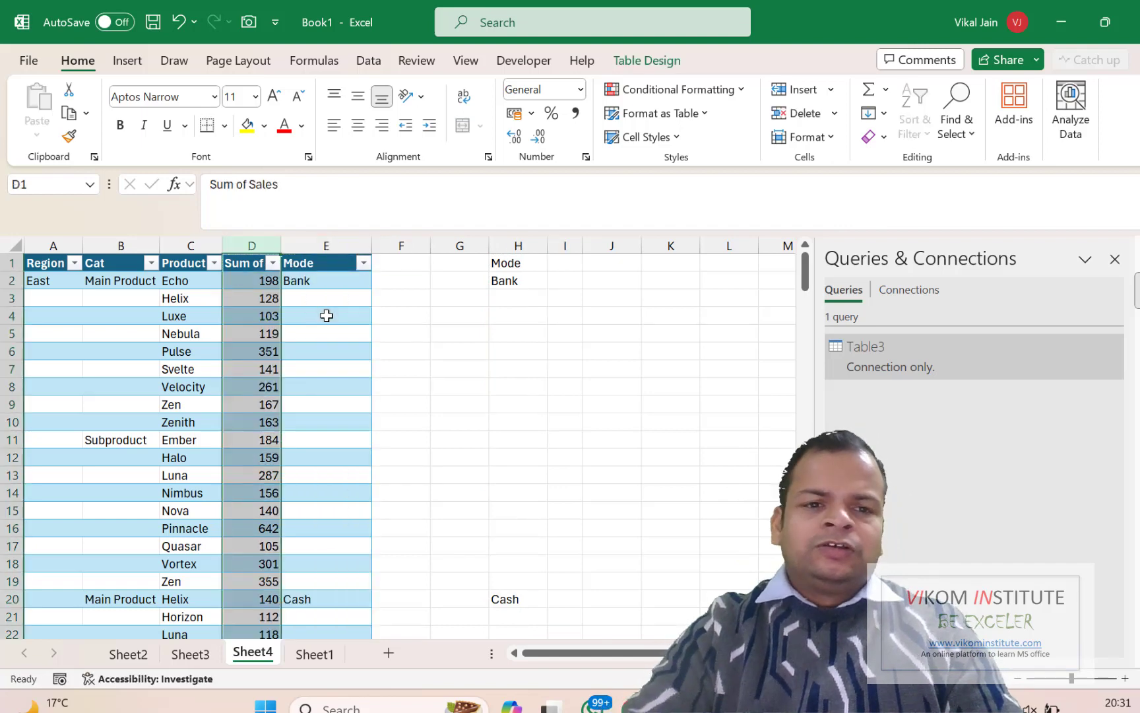
Cut the Sum of Sales column and insert it after the Mode column in the table.
{"action": "key", "text": "ctrl+x"}
{"action": "key", "text": "Right"}
{"action": "key", "text": "Right"}
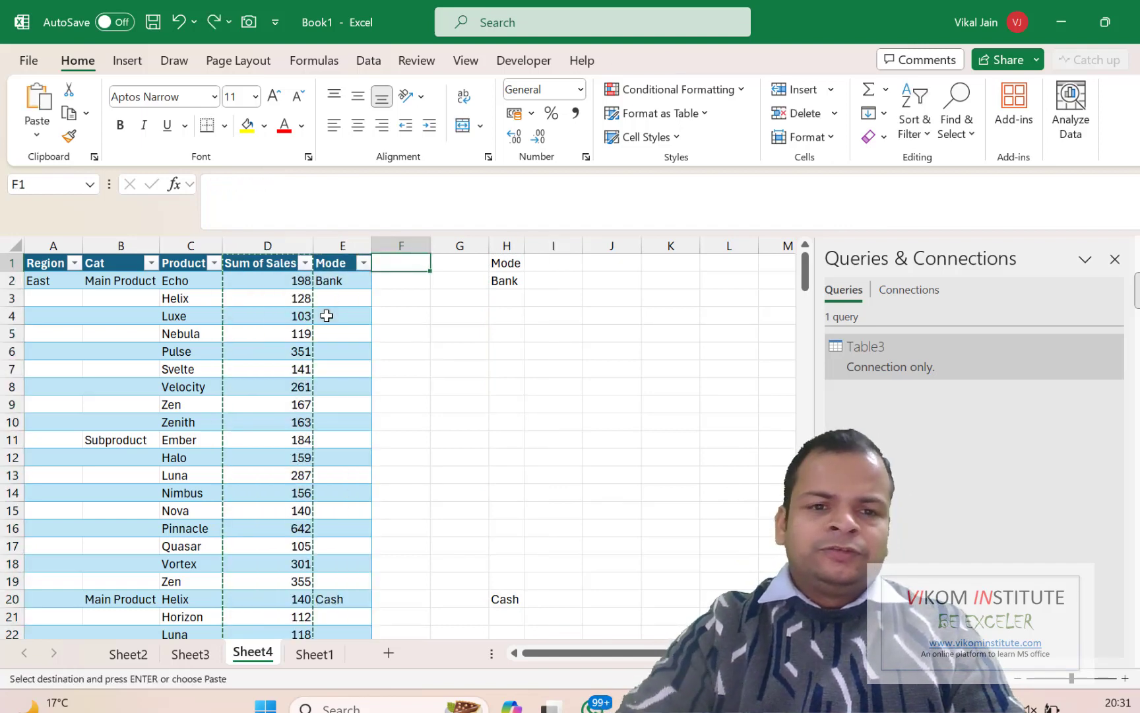
{"action": "key", "text": "ctrl+shift+plus"}
{"action": "key", "text": "Left"}
{"action": "key", "text": "Left"}
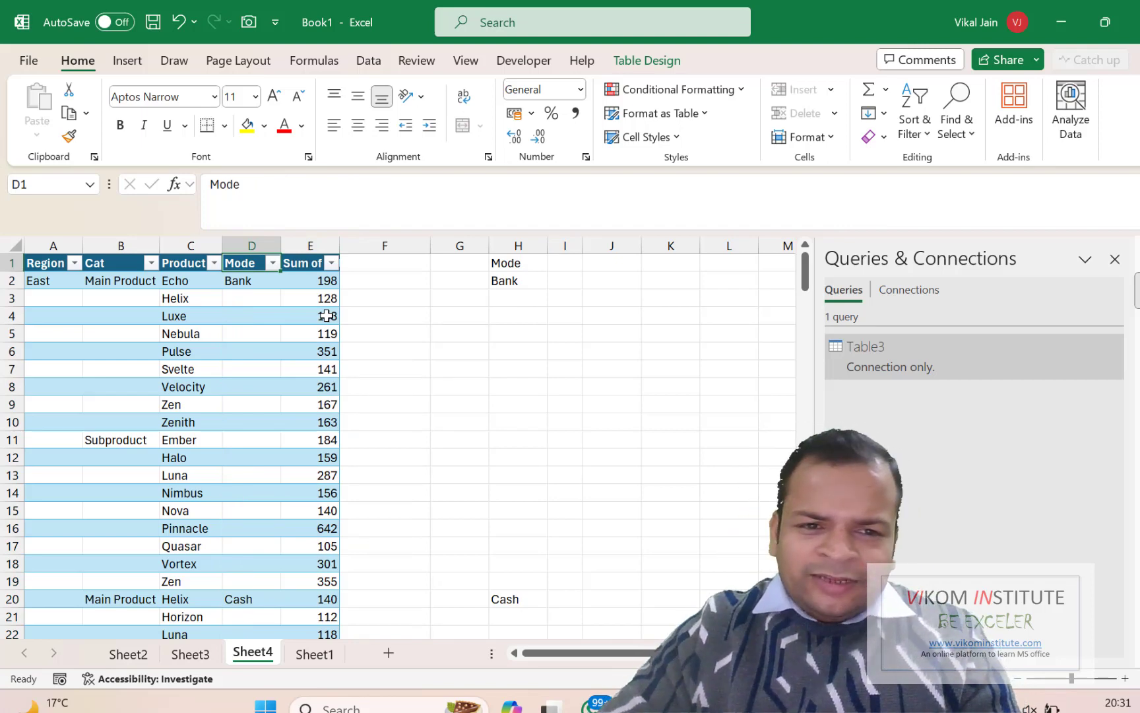
{"action": "left_click", "coordinate": [319, 281]}
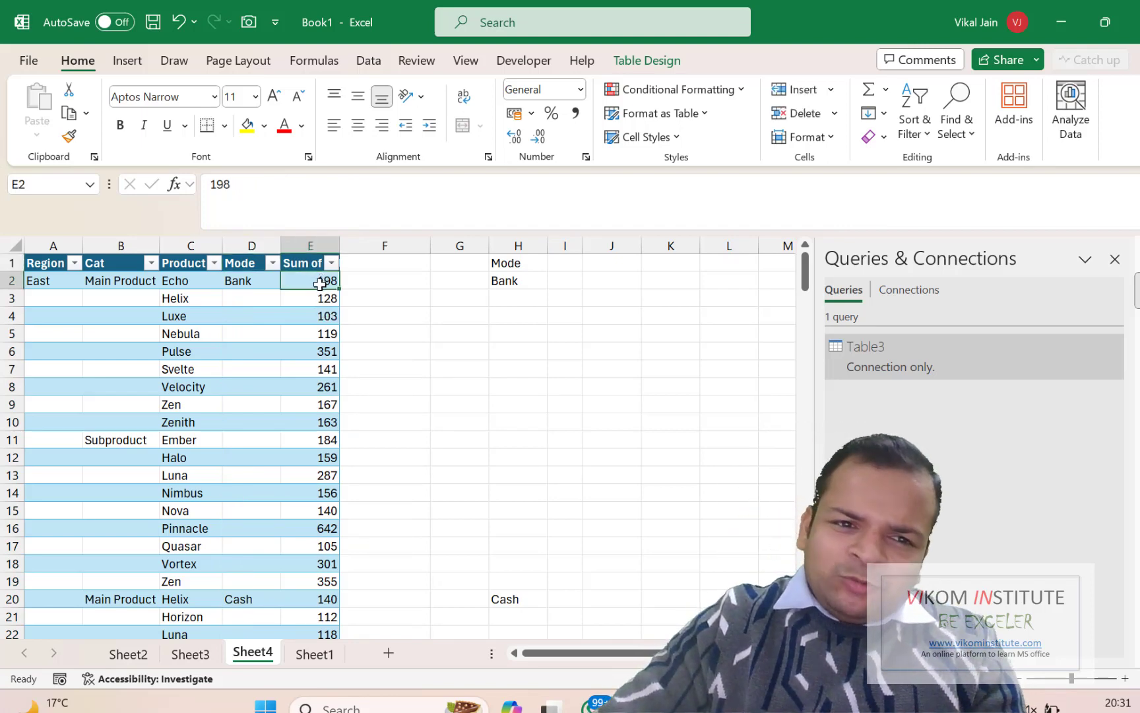
{"action": "left_click", "coordinate": [259, 263]}
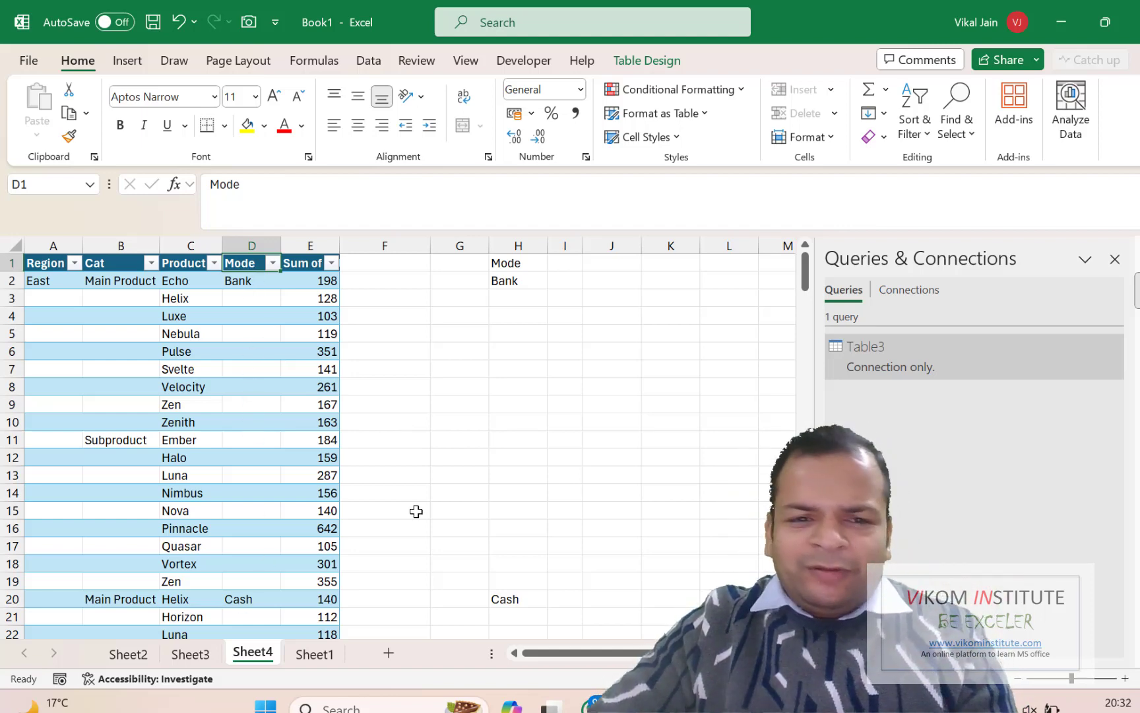
Reopen the Table3 query in the Power Query Editor and delete its Custom1 step.
{"action": "double_click", "coordinate": [913, 359]}
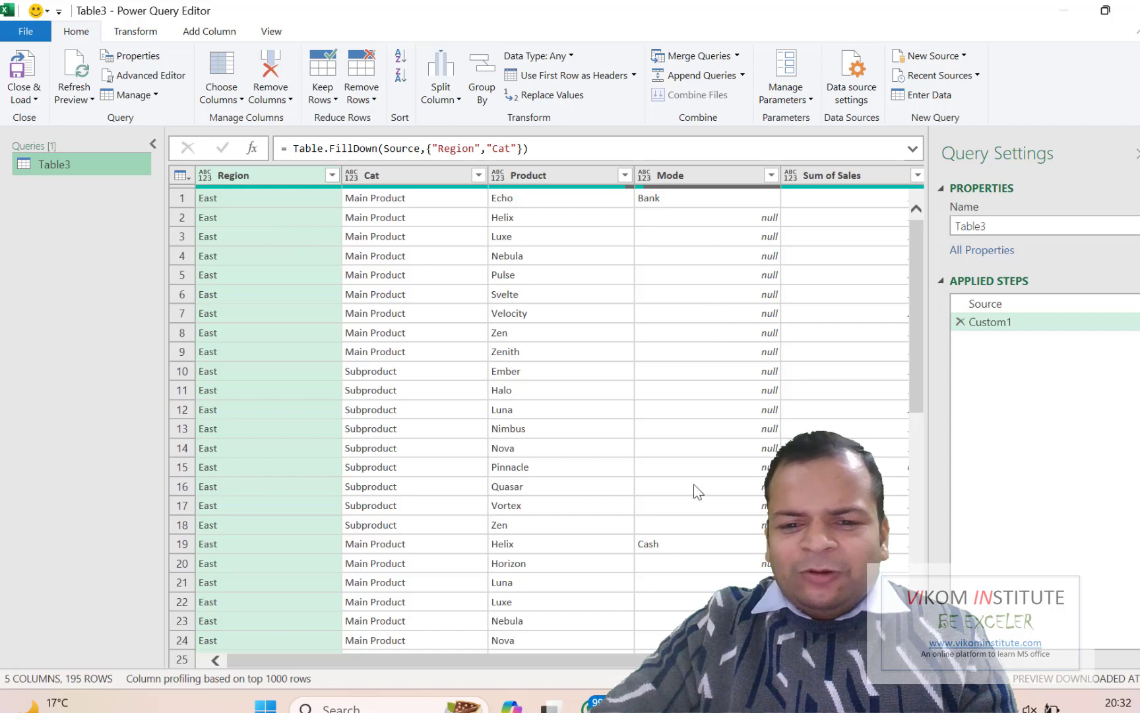
{"action": "scroll", "coordinate": [692, 488], "scroll_direction": "right", "scroll_amount": 1}
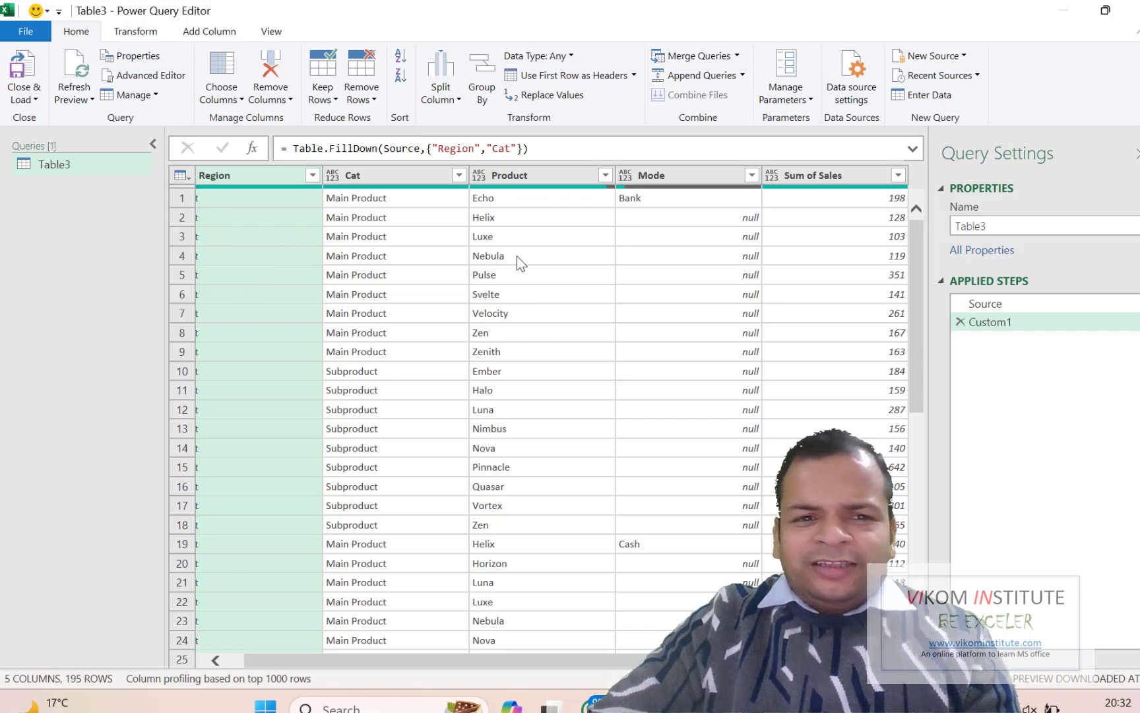
{"action": "left_click_drag", "start_coordinate": [503, 656], "coordinate": [486, 657]}
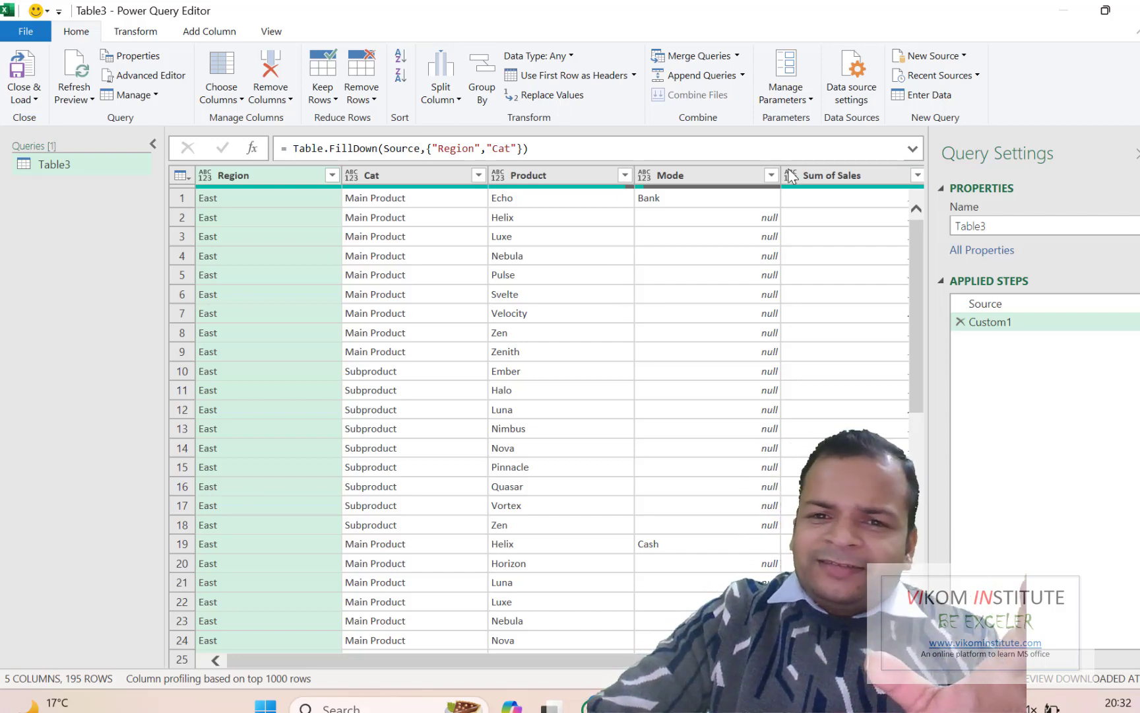
{"action": "left_click", "coordinate": [960, 322]}
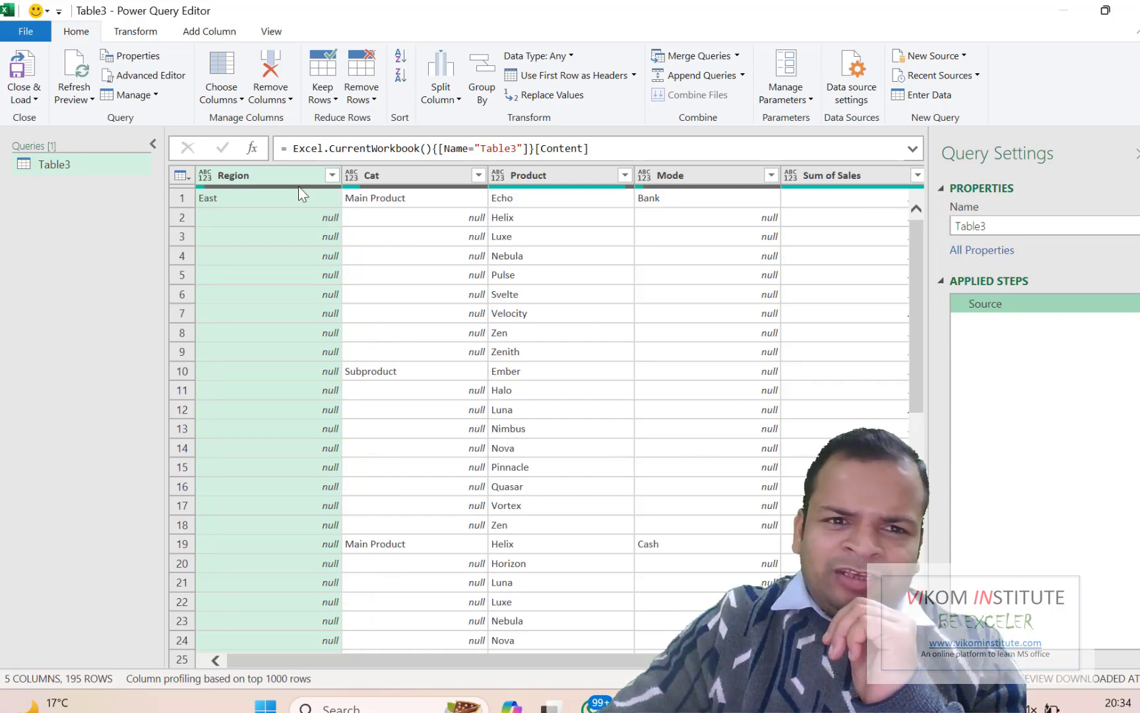
Add a custom step after Source with the formula = Table.ColumnNames(Source) to list the table's column names.
{"action": "left_click", "coordinate": [260, 152]}
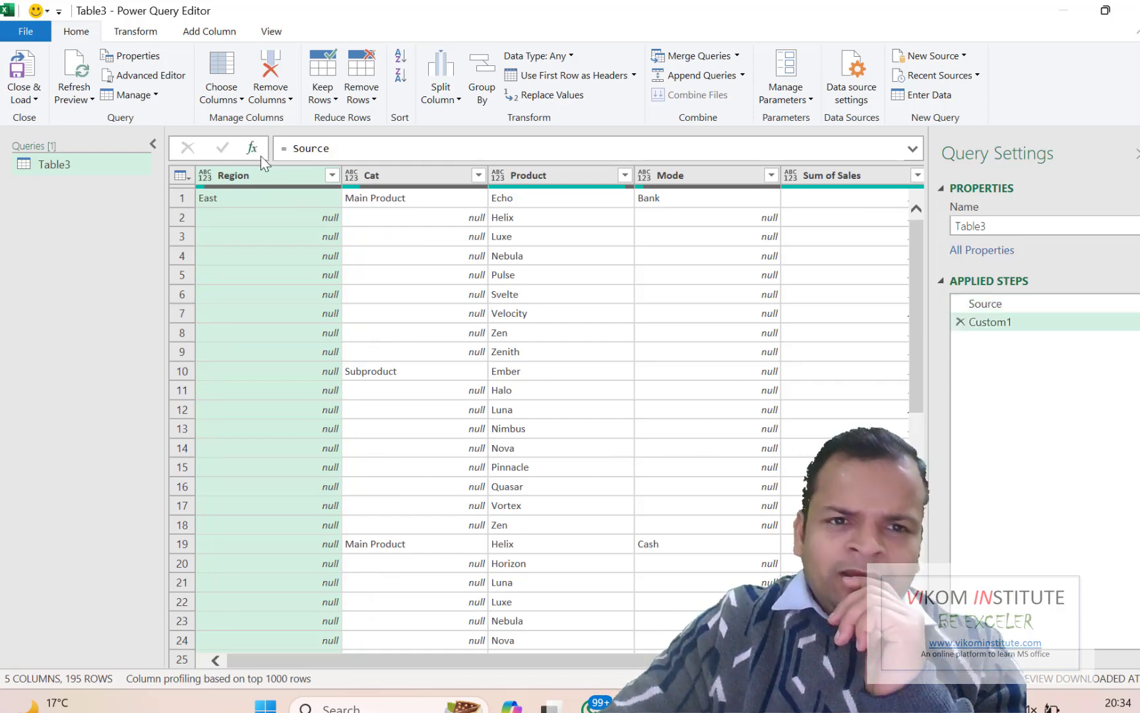
{"action": "left_click", "coordinate": [294, 151]}
{"action": "type", "text": "Tab"}
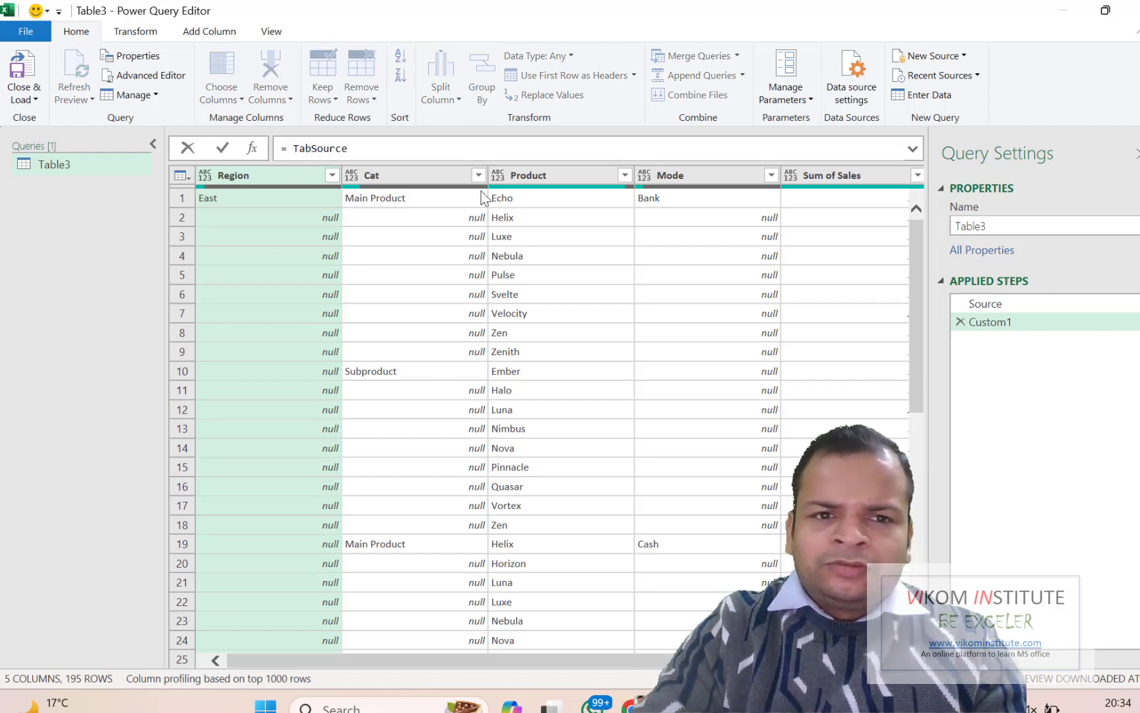
{"action": "type", "text": "l"}
{"action": "type", "text": "e.colu"}
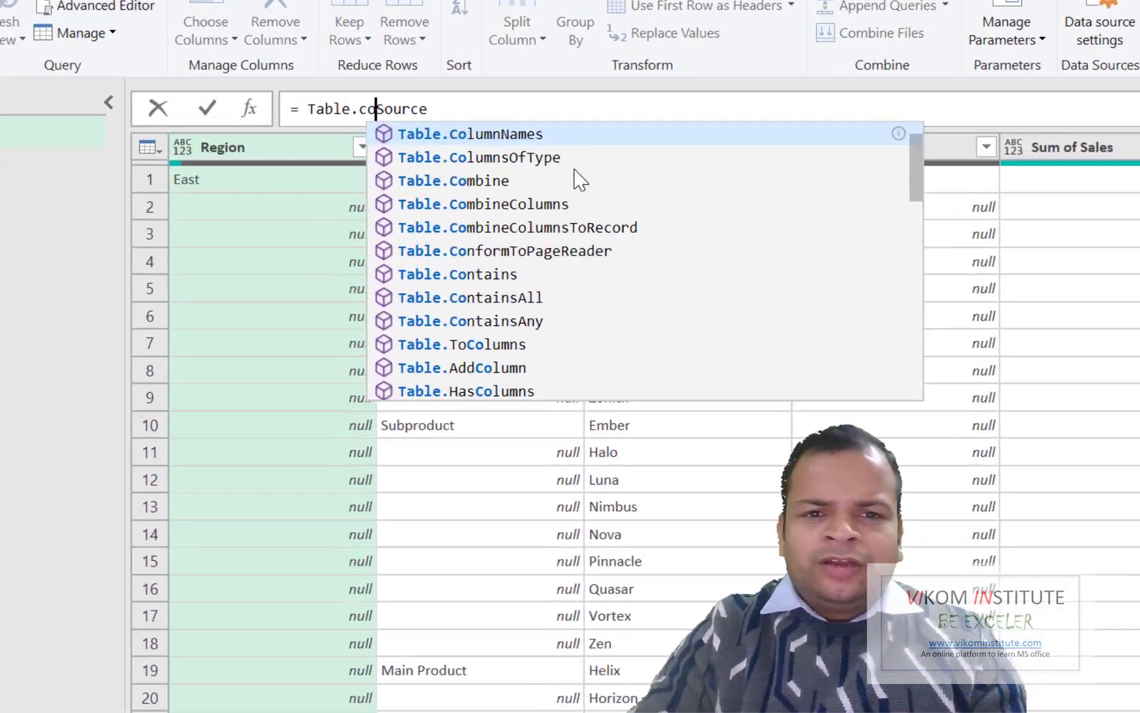
{"action": "key", "text": "Tab"}
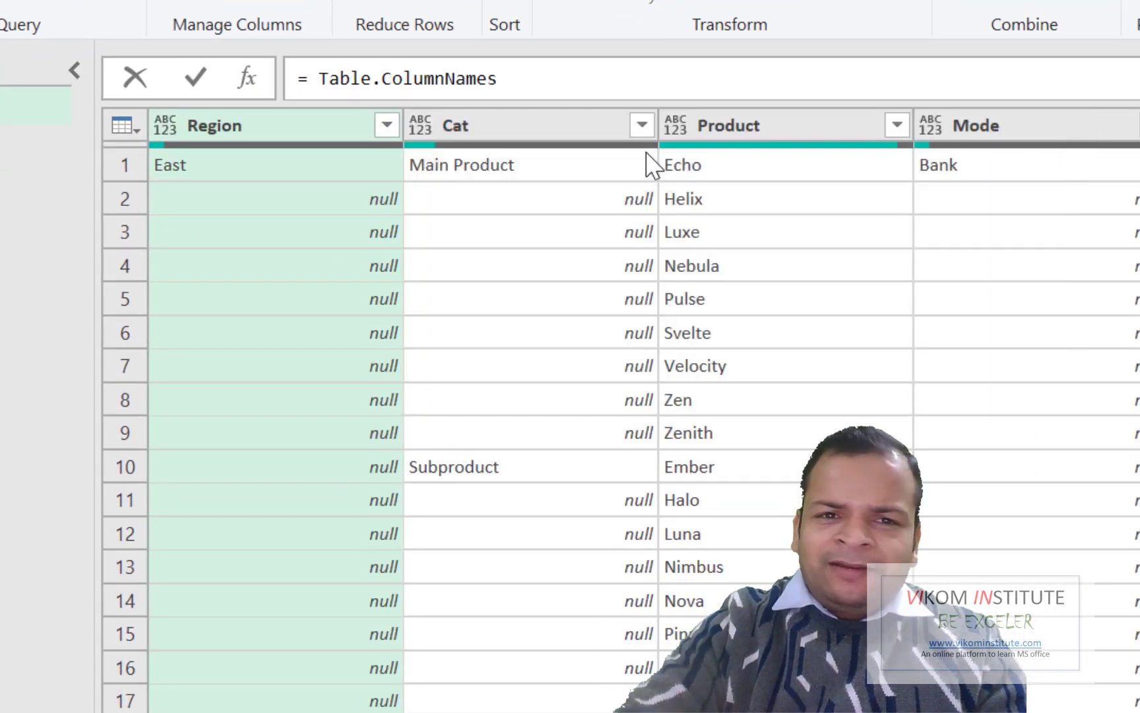
{"action": "type", "text": "("}
{"action": "type", "text": "\"Sour"}
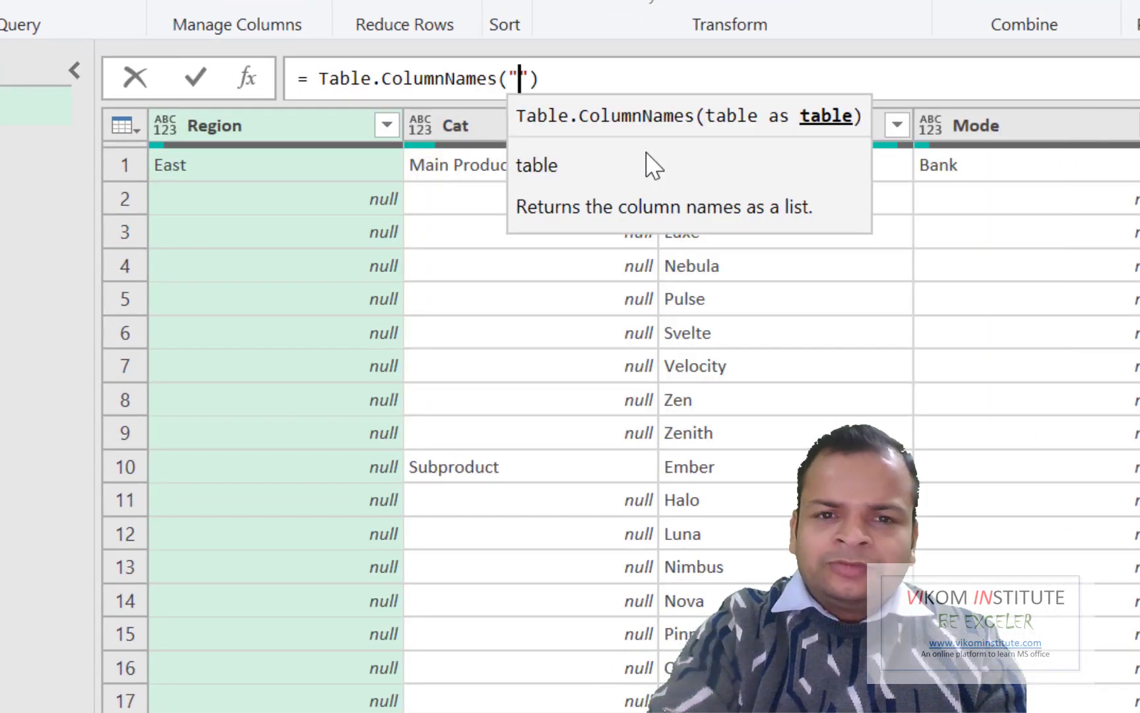
{"action": "key", "text": "BackSpace"}
{"action": "key", "text": "BackSpace"}
{"action": "key", "text": "BackSpace"}
{"action": "key", "text": "BackSpace"}
{"action": "key", "text": "BackSpace"}
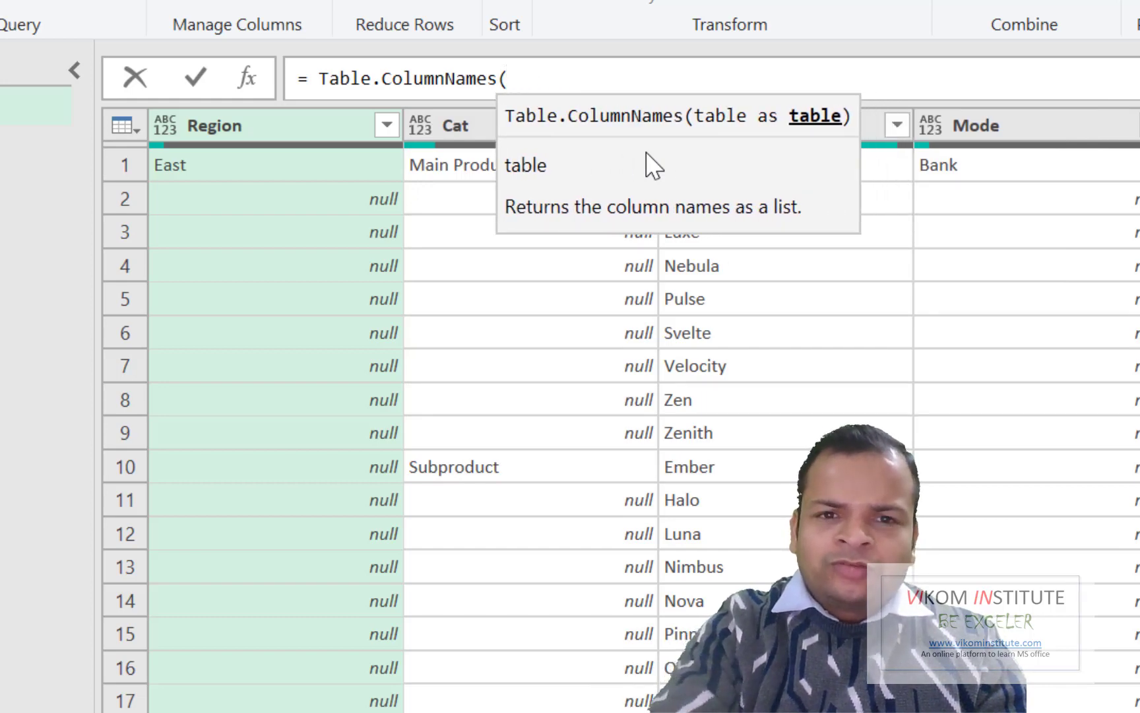
{"action": "type", "text": "Source)"}
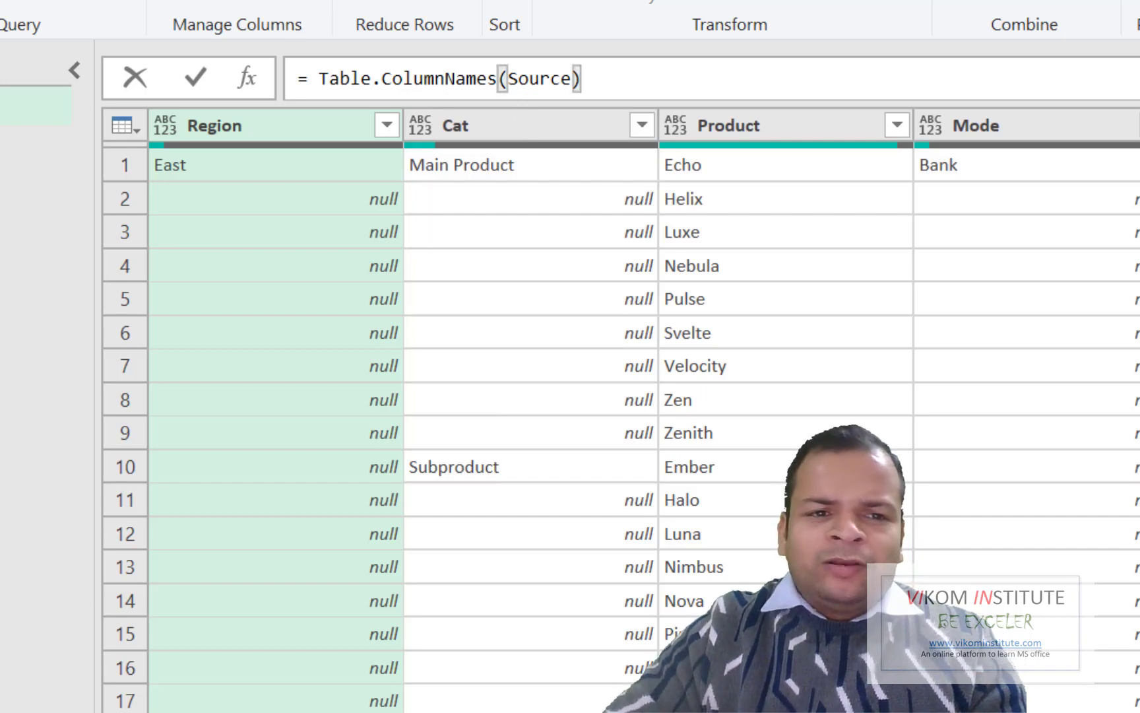
{"action": "key", "text": "Return"}
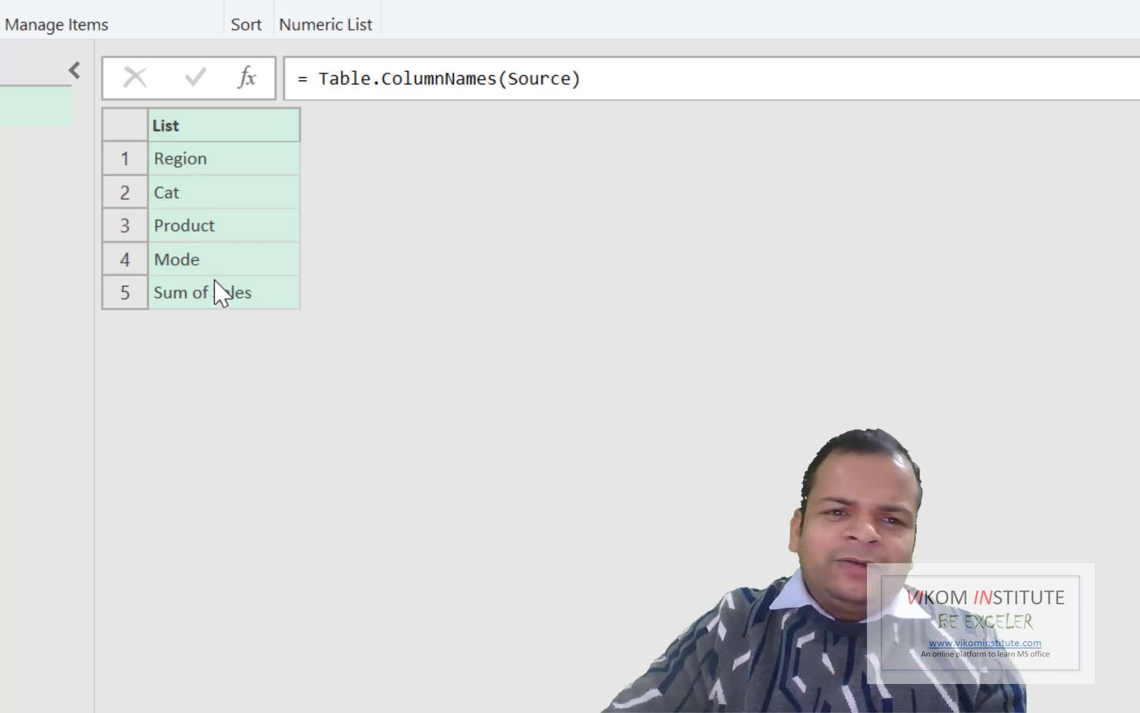
Change the custom step's formula to List.Count(Table.ColumnNames(Source))-1 to count every column except the last.
{"action": "left_click", "coordinate": [319, 78]}
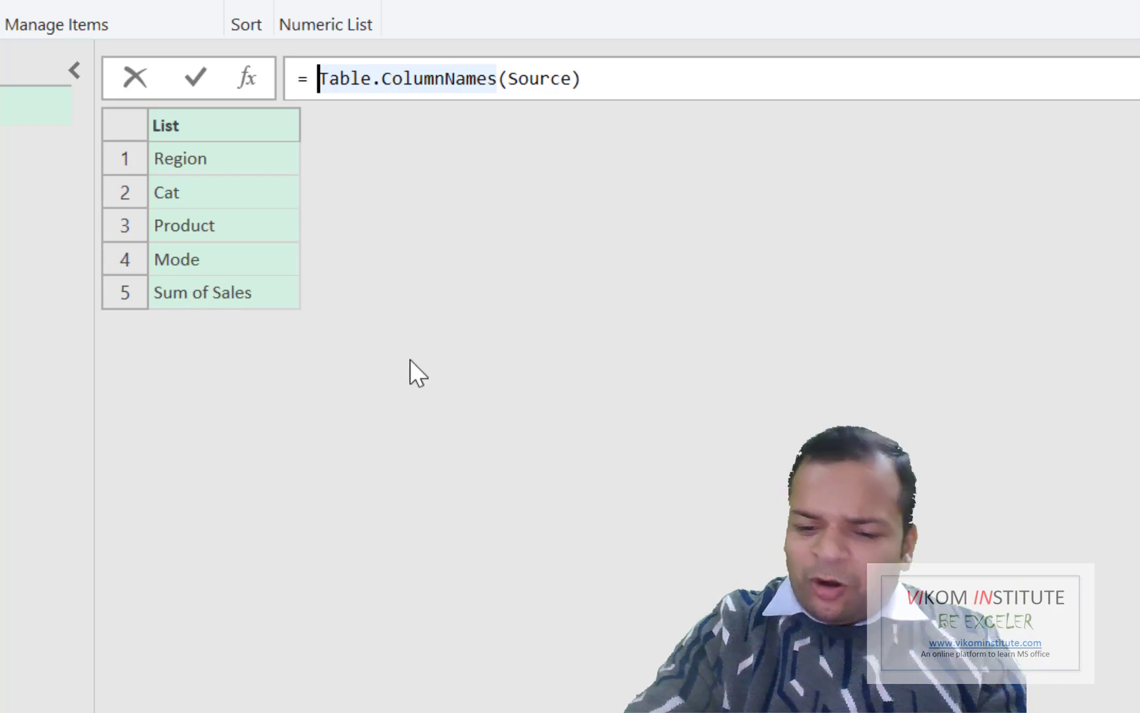
{"action": "type", "text": "Li"}
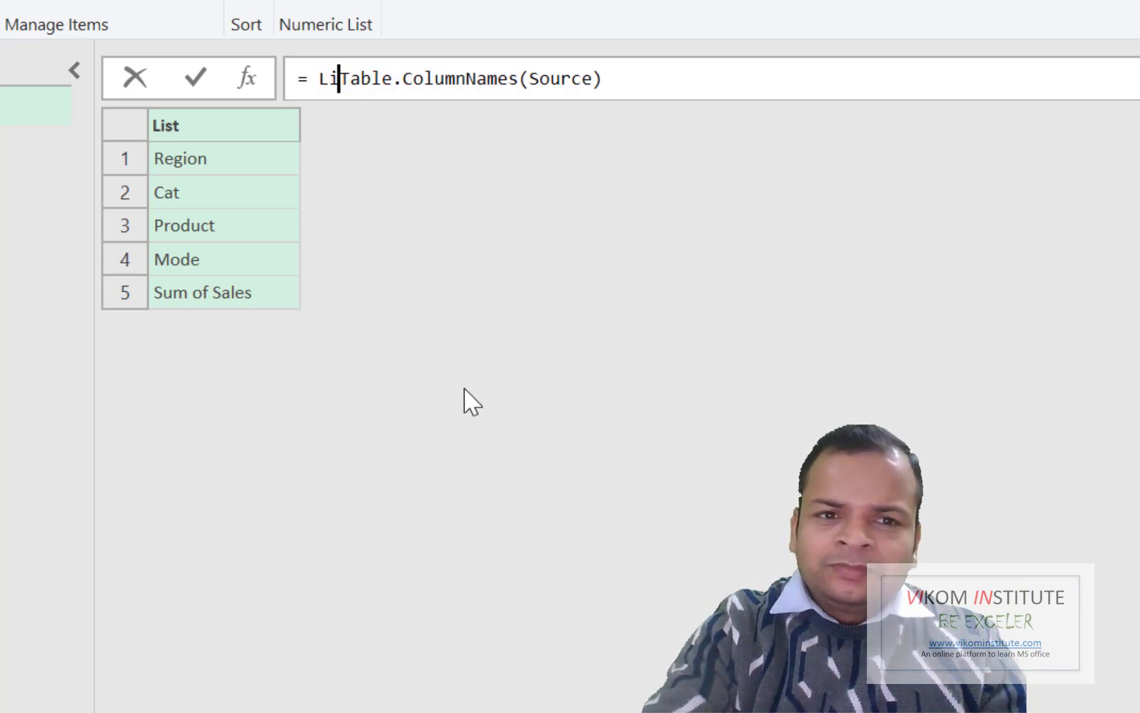
{"action": "type", "text": "st.co"}
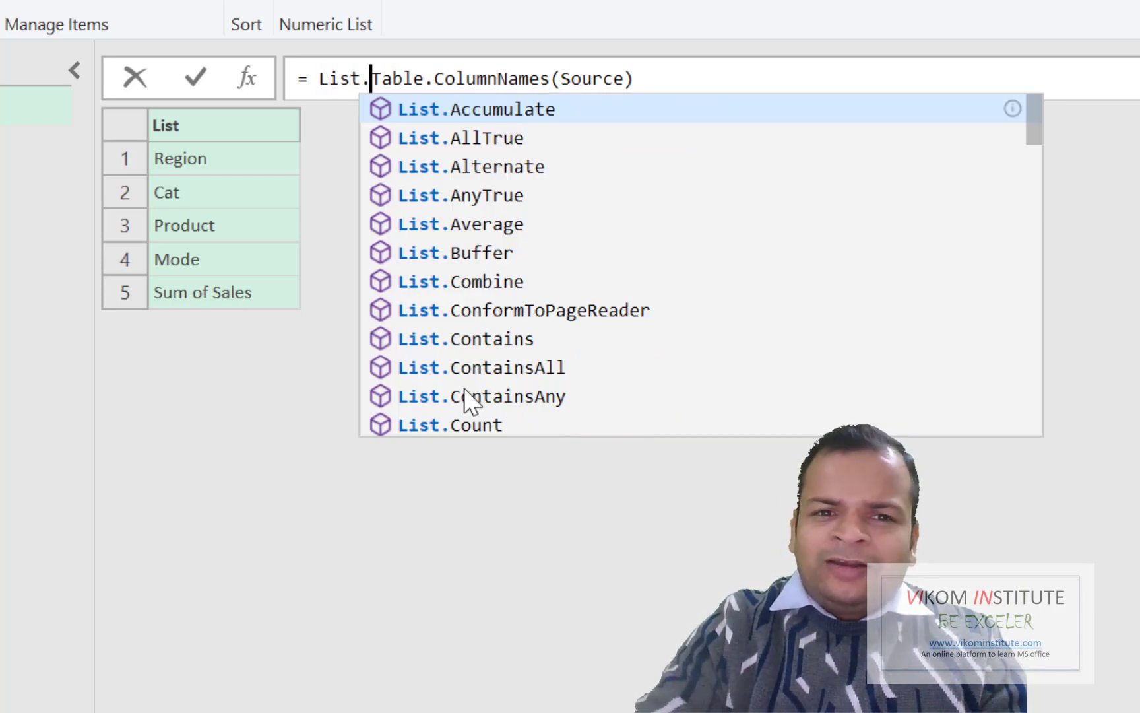
{"action": "type", "text": "un"}
{"action": "key", "text": "Tab"}
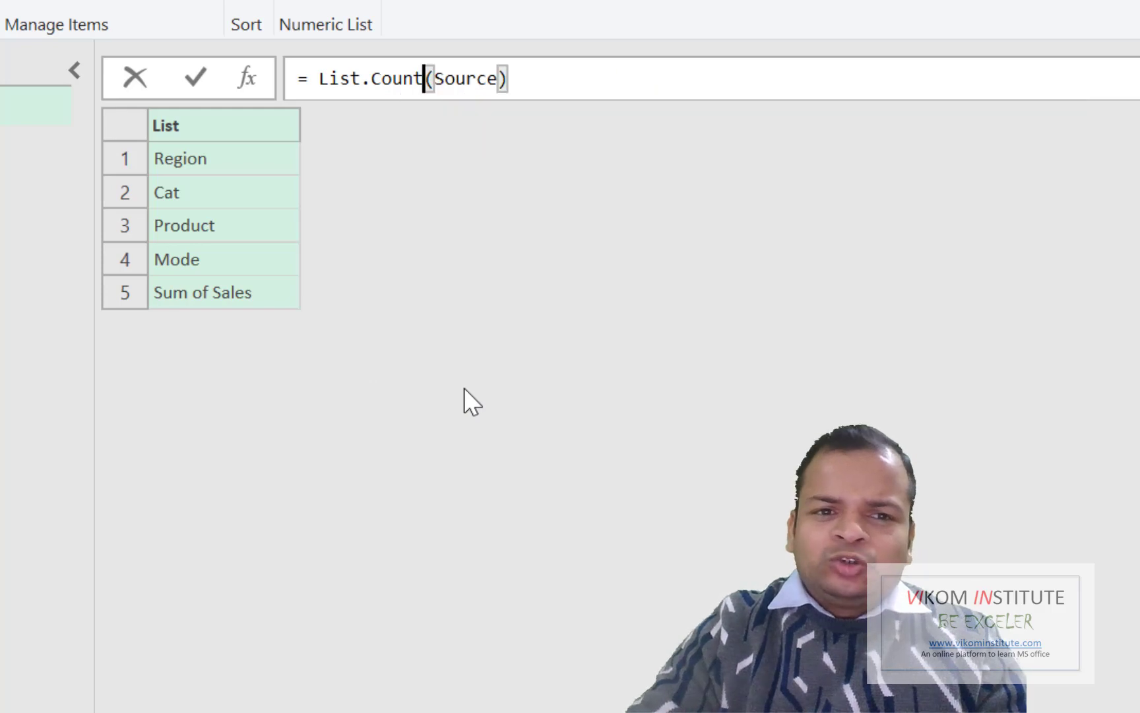
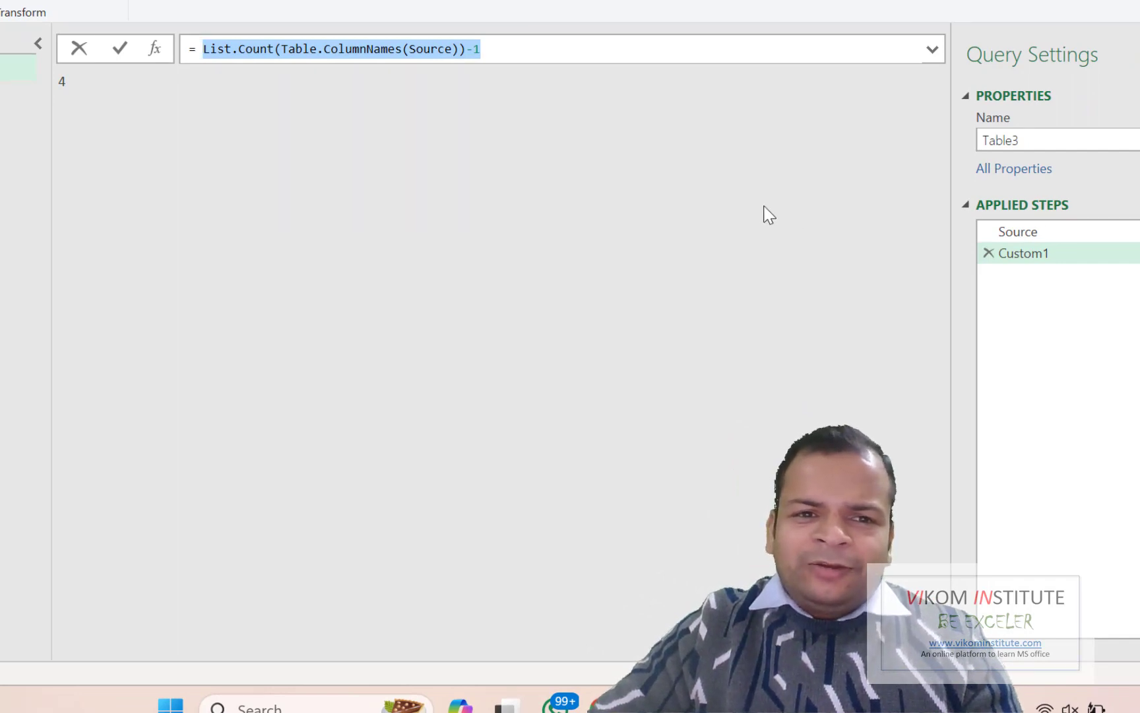
Strip List.Count and the -1 from the formula so the step is = Table.ColumnNames(Source) again.
{"action": "left_click", "coordinate": [283, 49]}
{"action": "left_click_drag", "start_coordinate": [281, 50], "coordinate": [203, 49]}
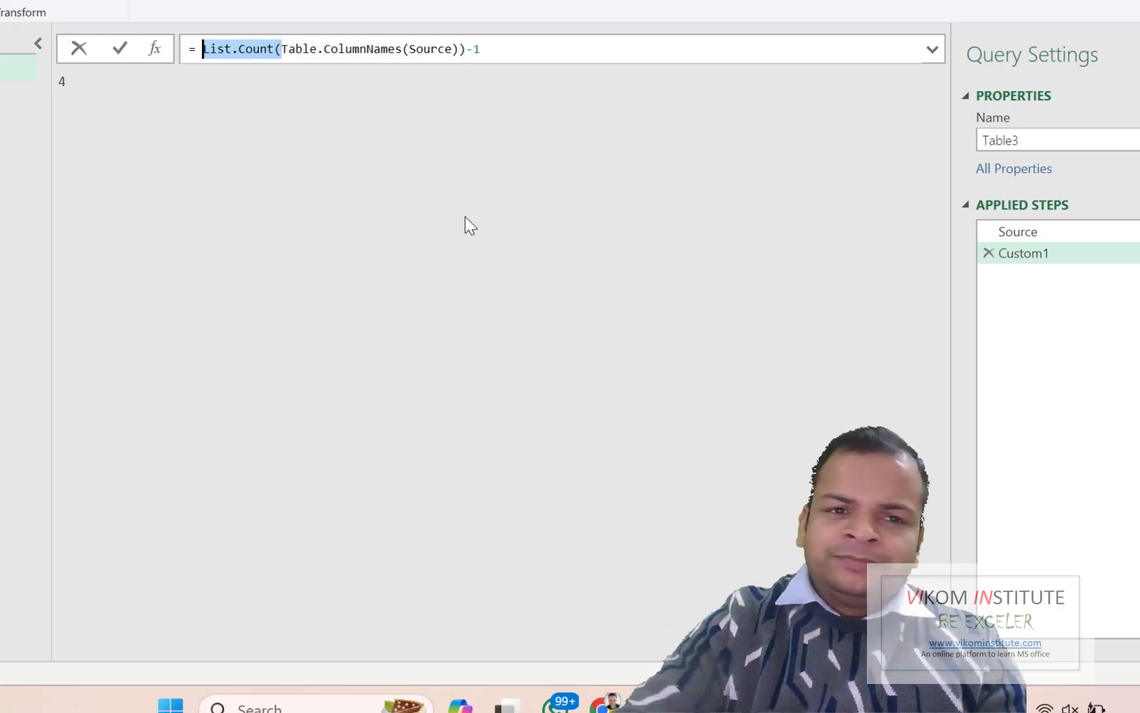
{"action": "key", "text": "BackSpace"}
{"action": "left_click", "coordinate": [414, 44]}
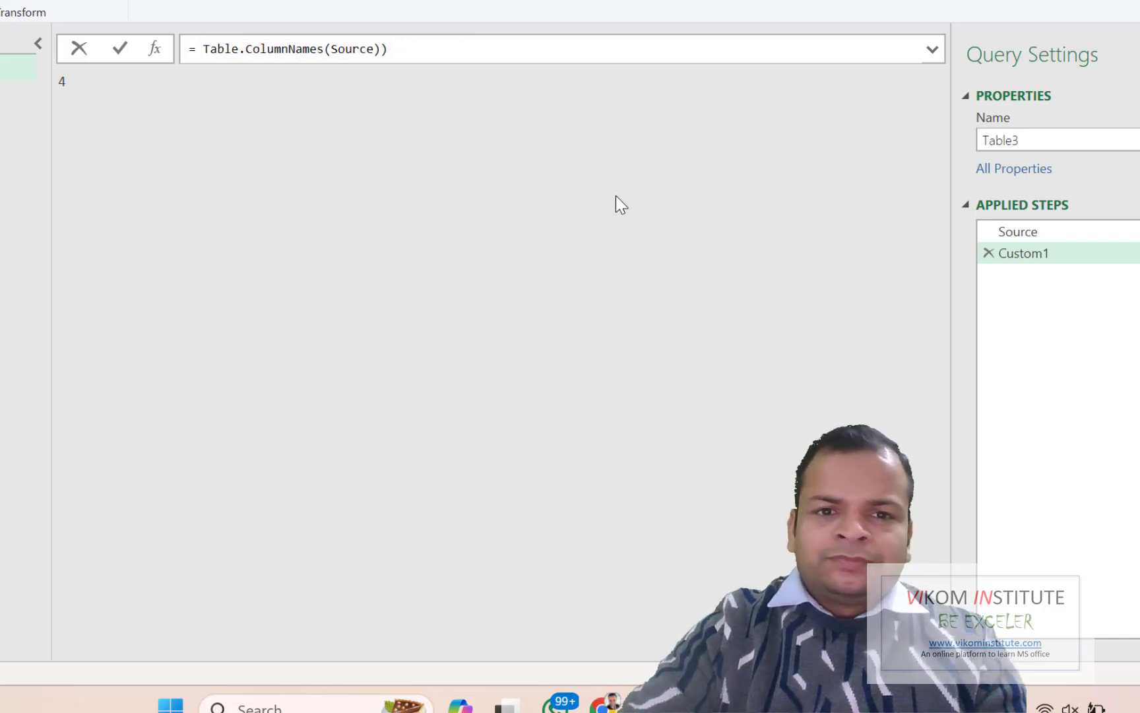
{"action": "key", "text": "BackSpace"}
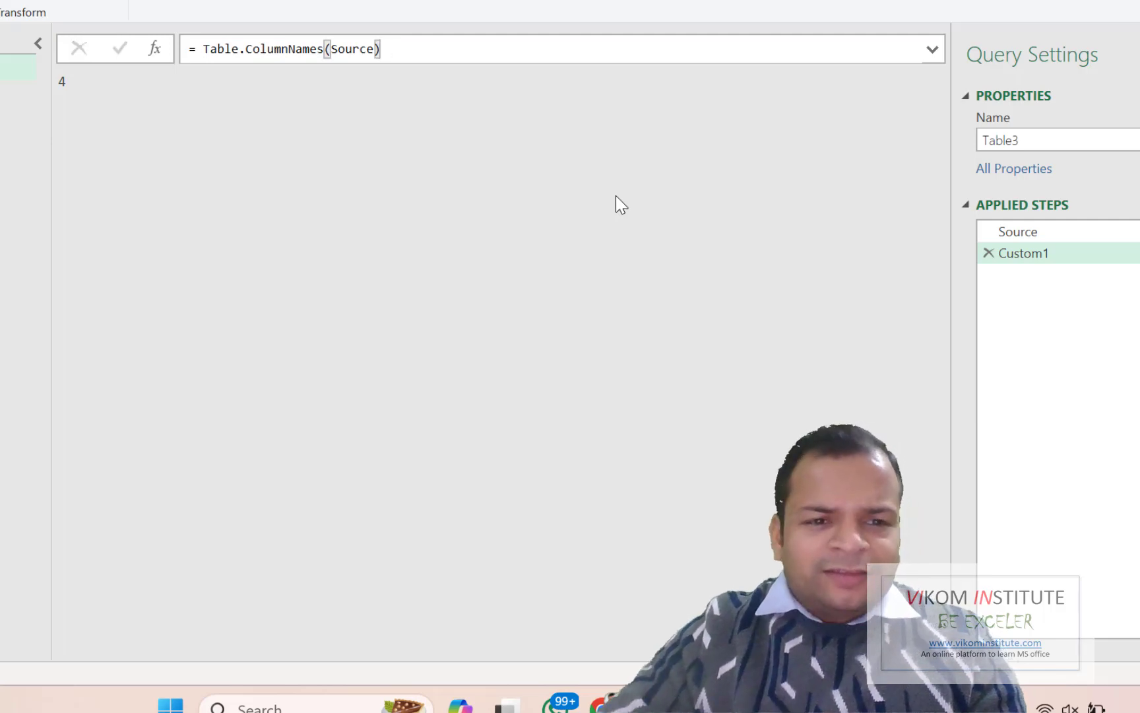
{"action": "key", "text": "Return"}
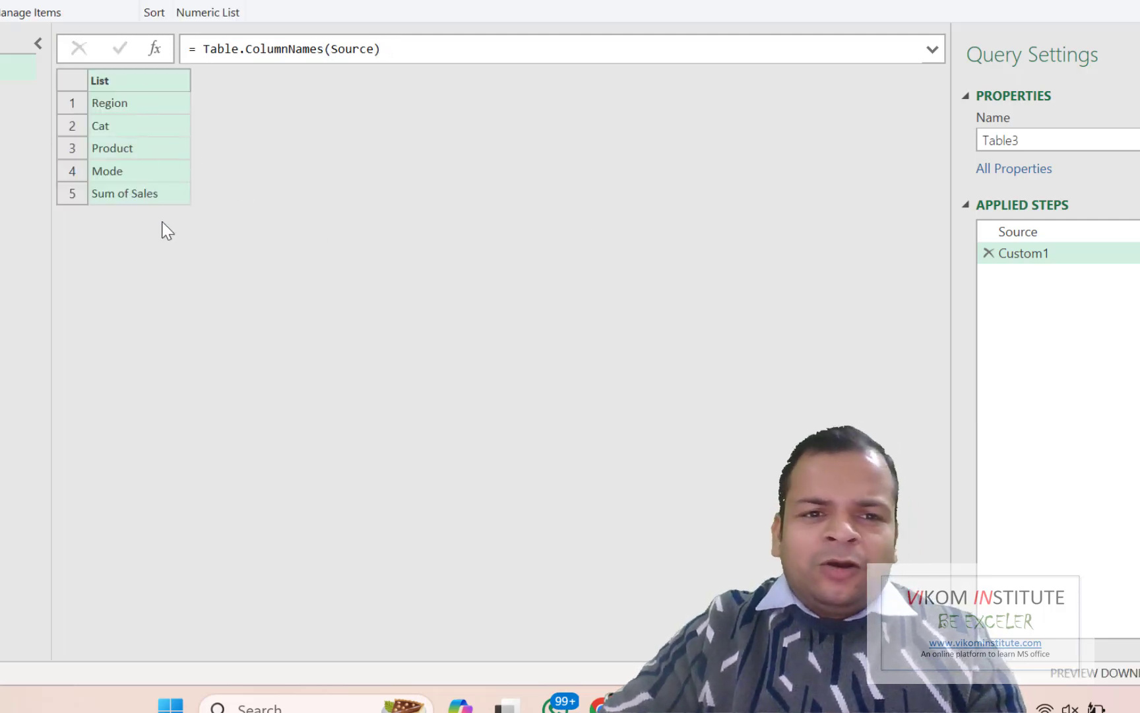
Start wrapping the column-names formula in List.FirstN( ahead of Table.ColumnNames(Source).
{"action": "left_click", "coordinate": [203, 49]}
{"action": "type", "text": "List."}
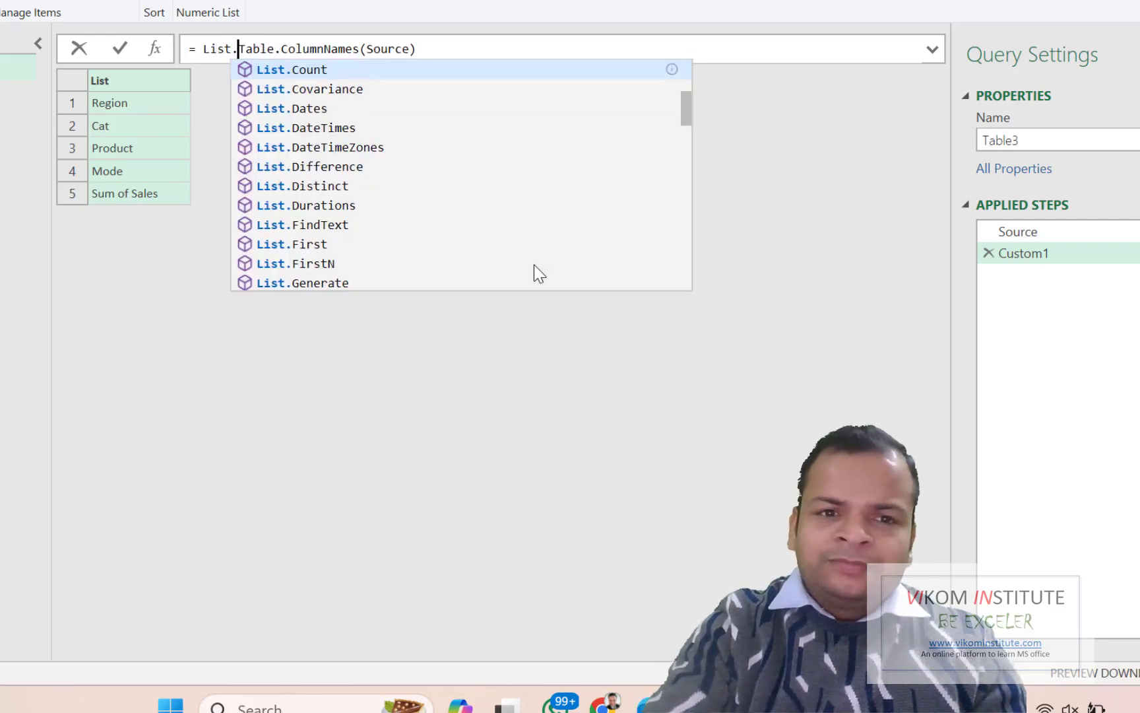
{"action": "type", "text": "fin"}
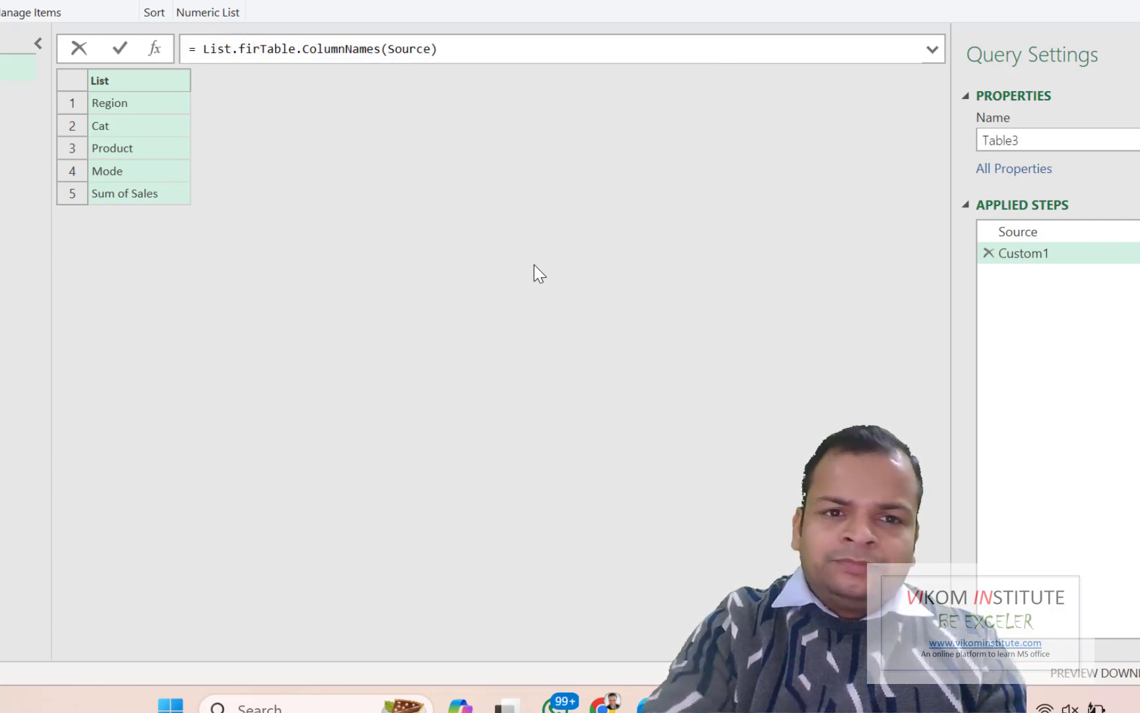
{"action": "type", "text": "st"}
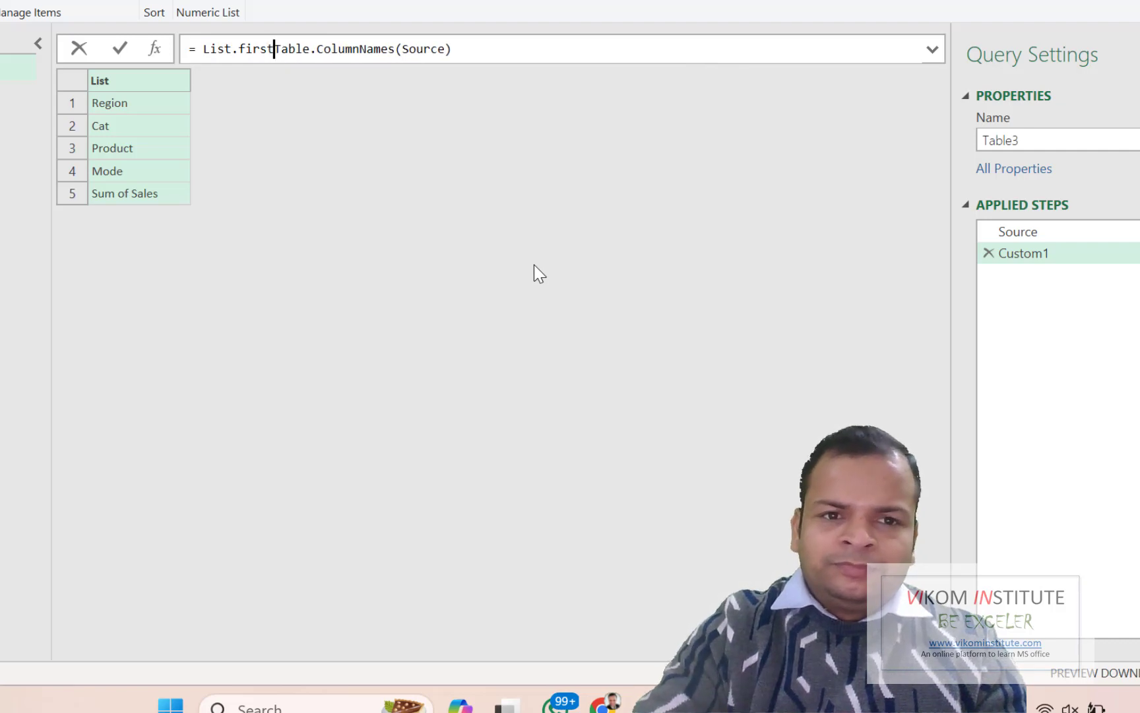
{"action": "key", "text": "BackSpace"}
{"action": "key", "text": "BackSpace"}
{"action": "key", "text": "BackSpace"}
{"action": "key", "text": "BackSpace"}
{"action": "key", "text": "BackSpace"}
{"action": "type", "text": "Firs"}
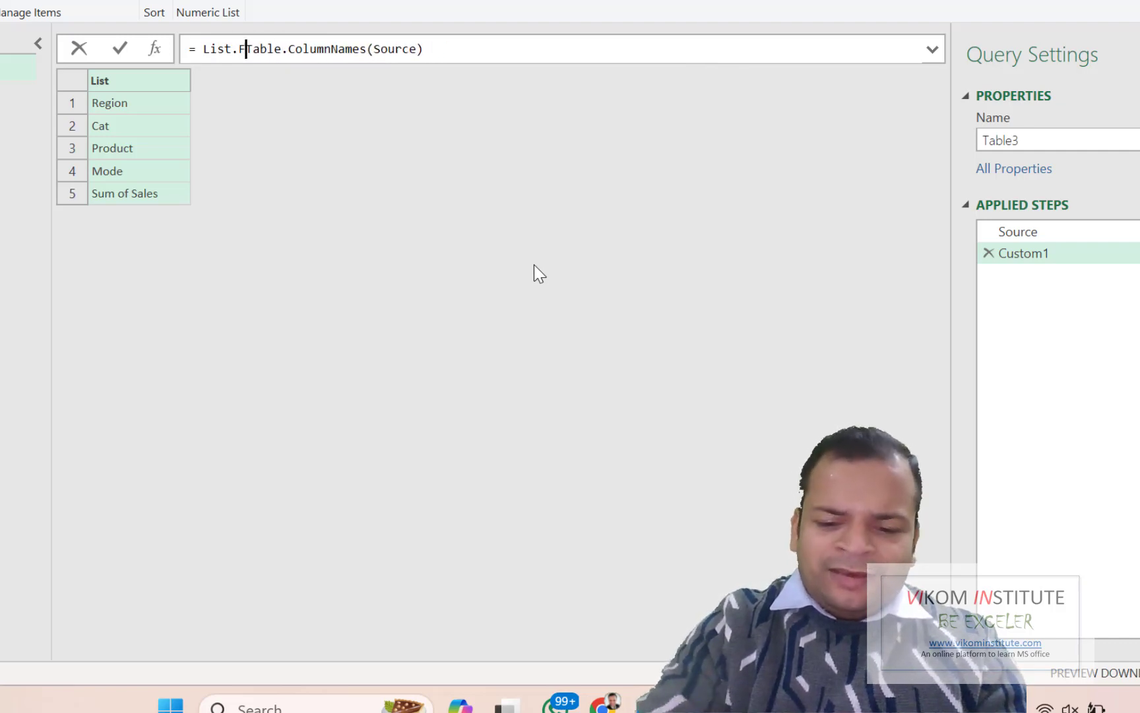
{"action": "type", "text": "tN("}
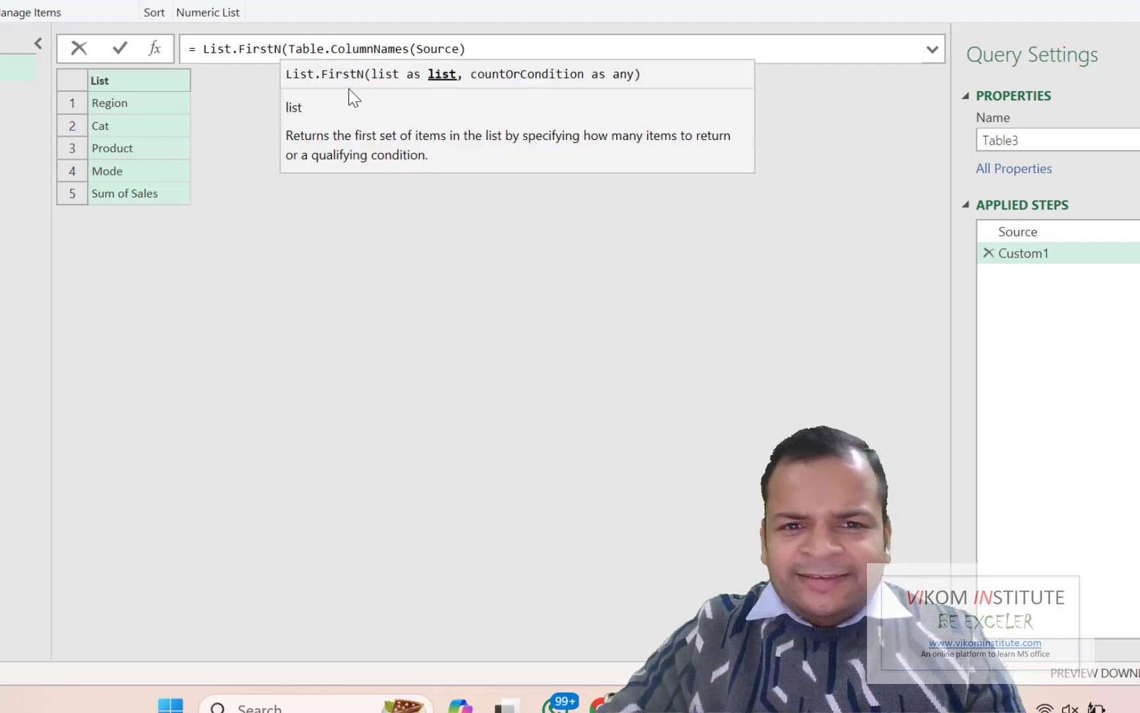
Give List.FirstN the count argument List.Count(Table.ColumnNames(Source))-1, close the function and apply the formula.
{"action": "mouse_move", "coordinate": [289, 47]}
{"action": "left_click", "coordinate": [470, 48]}
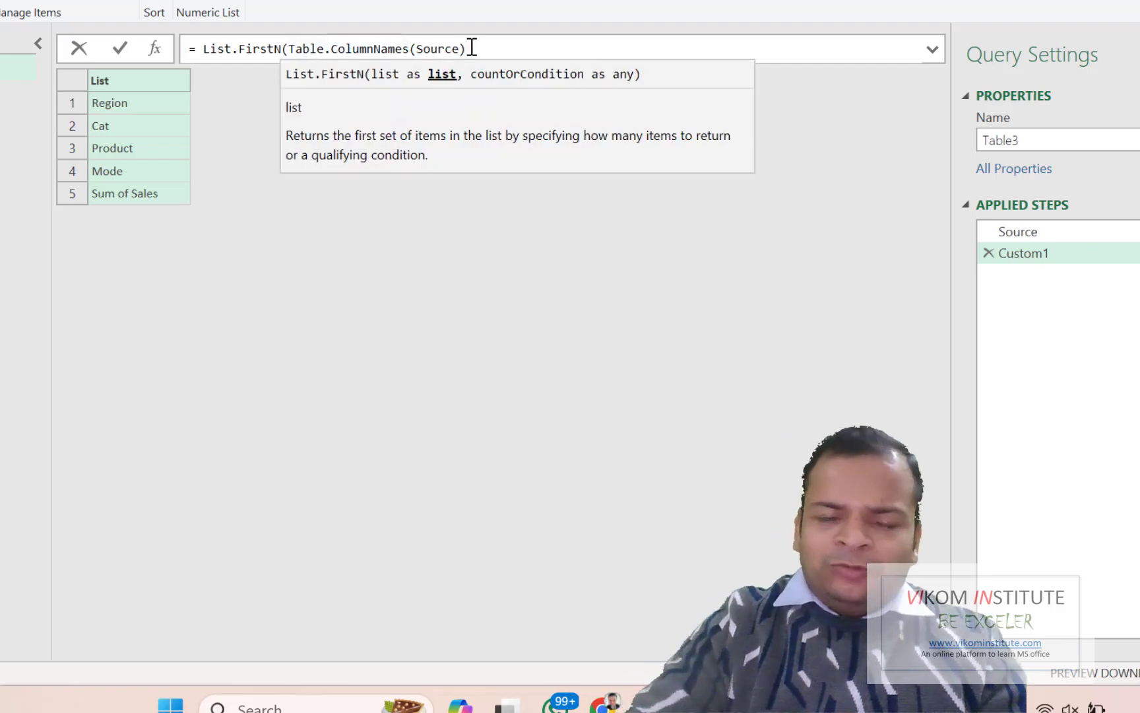
{"action": "type", "text": ","}
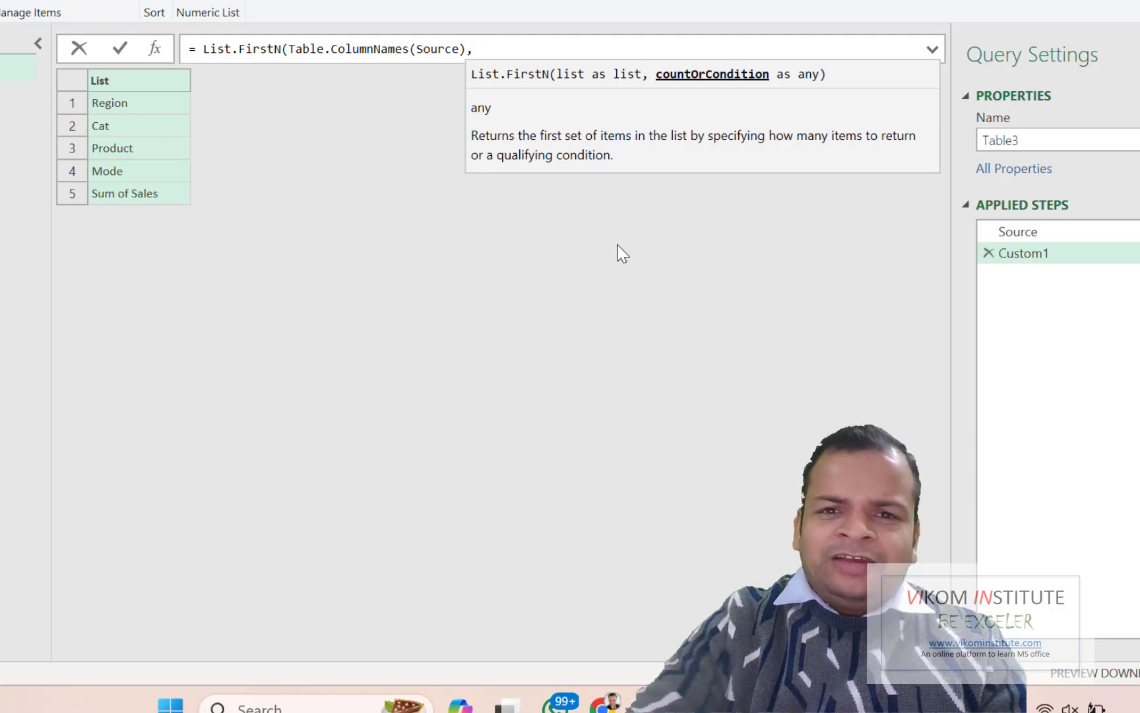
{"action": "type", "text": "List.Count(Table.ColumnNames(Source))-1"}
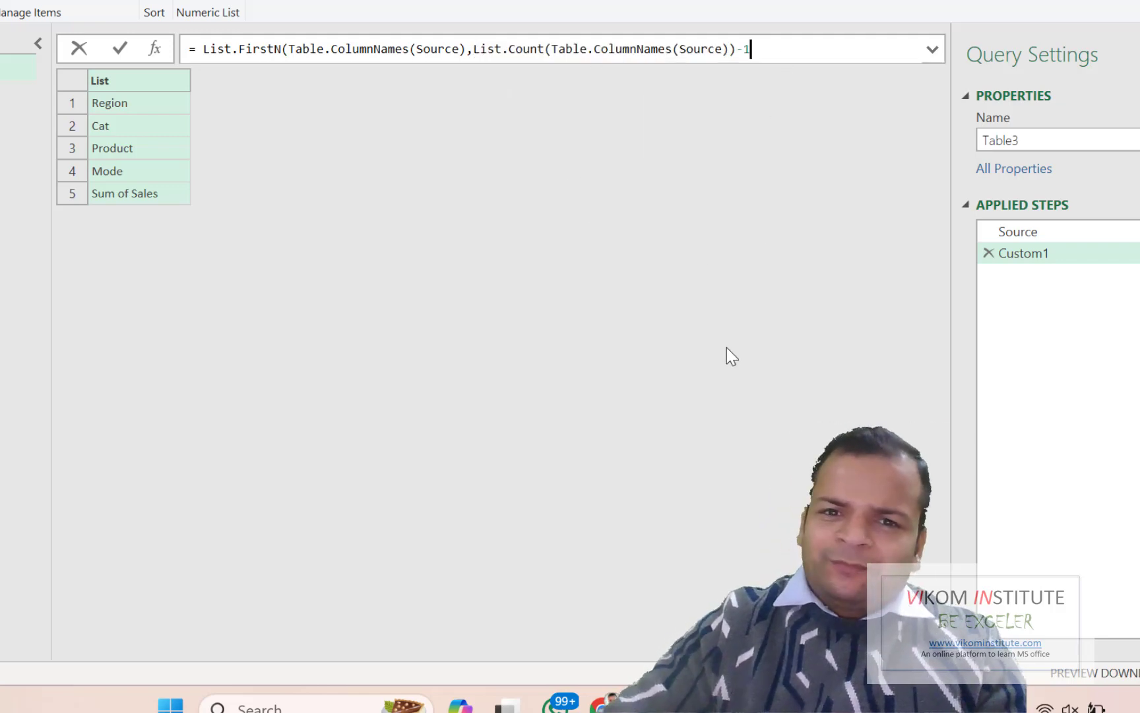
{"action": "type", "text": ")"}
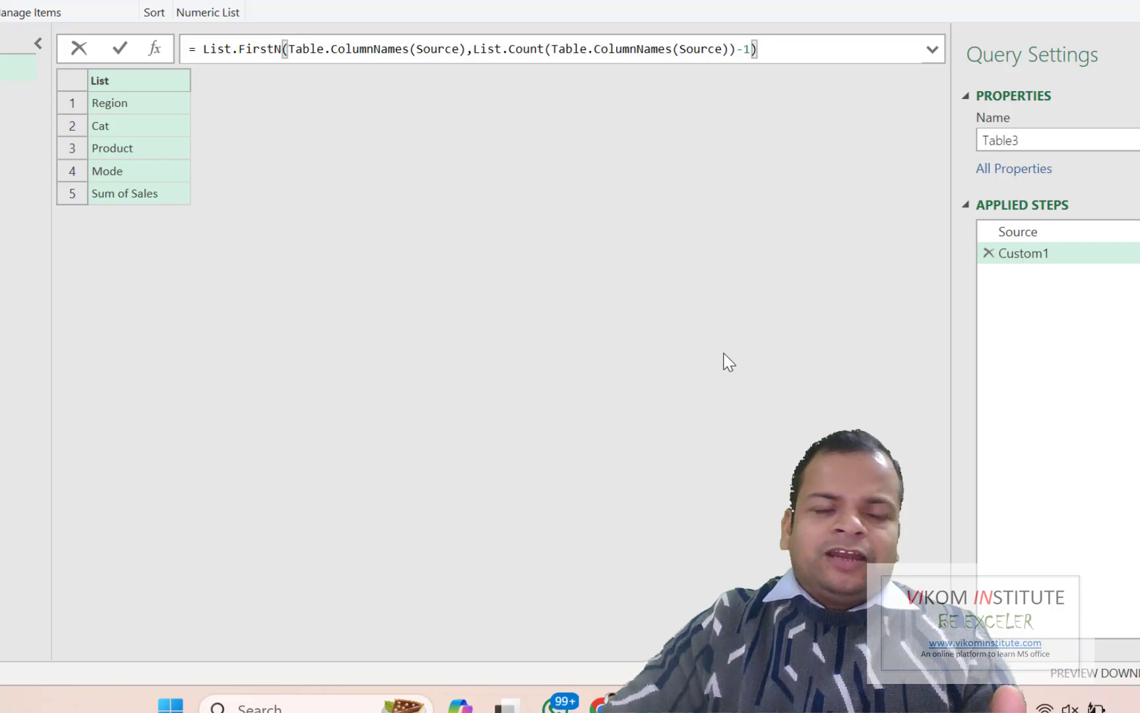
{"action": "key", "text": "Return"}
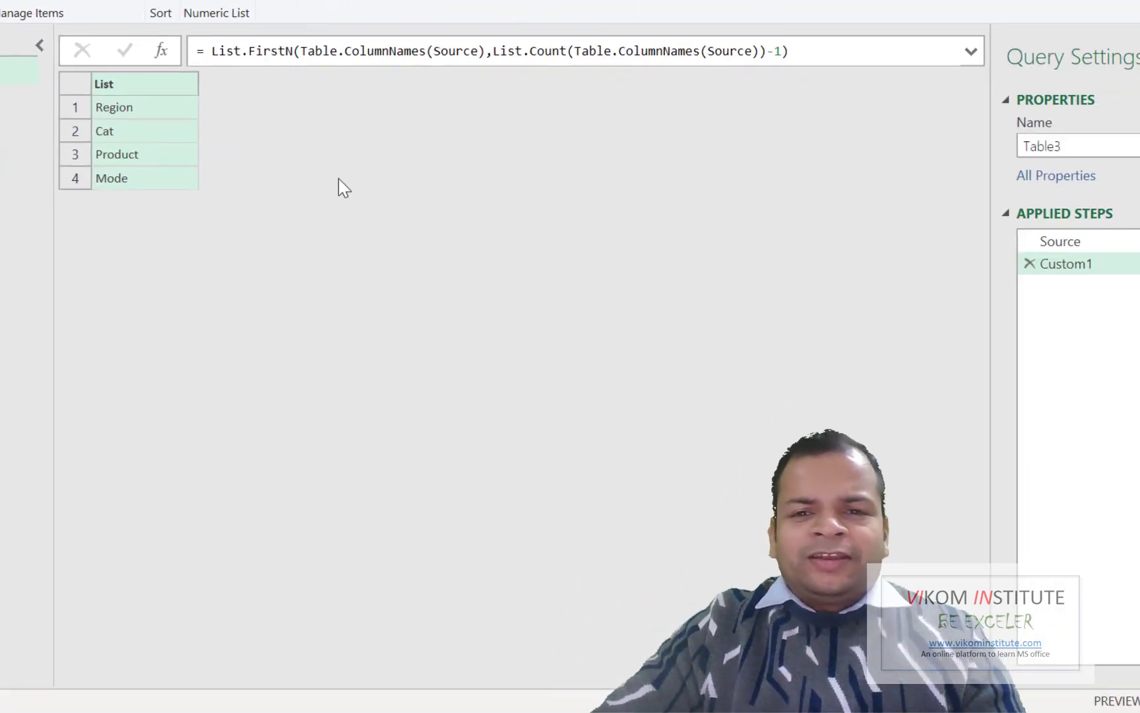
Copy the whole List.FirstN formula and delete the Custom1 step from the query.
{"action": "left_click_drag", "start_coordinate": [789, 51], "coordinate": [211, 51]}
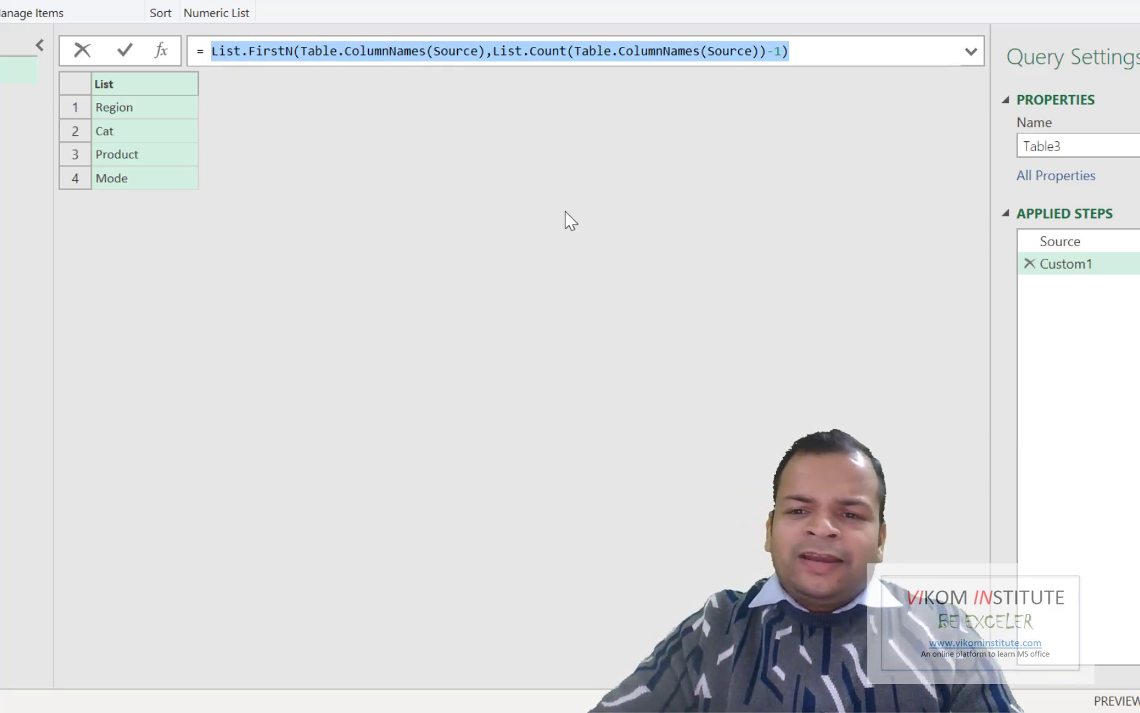
{"action": "left_click", "coordinate": [1036, 274]}
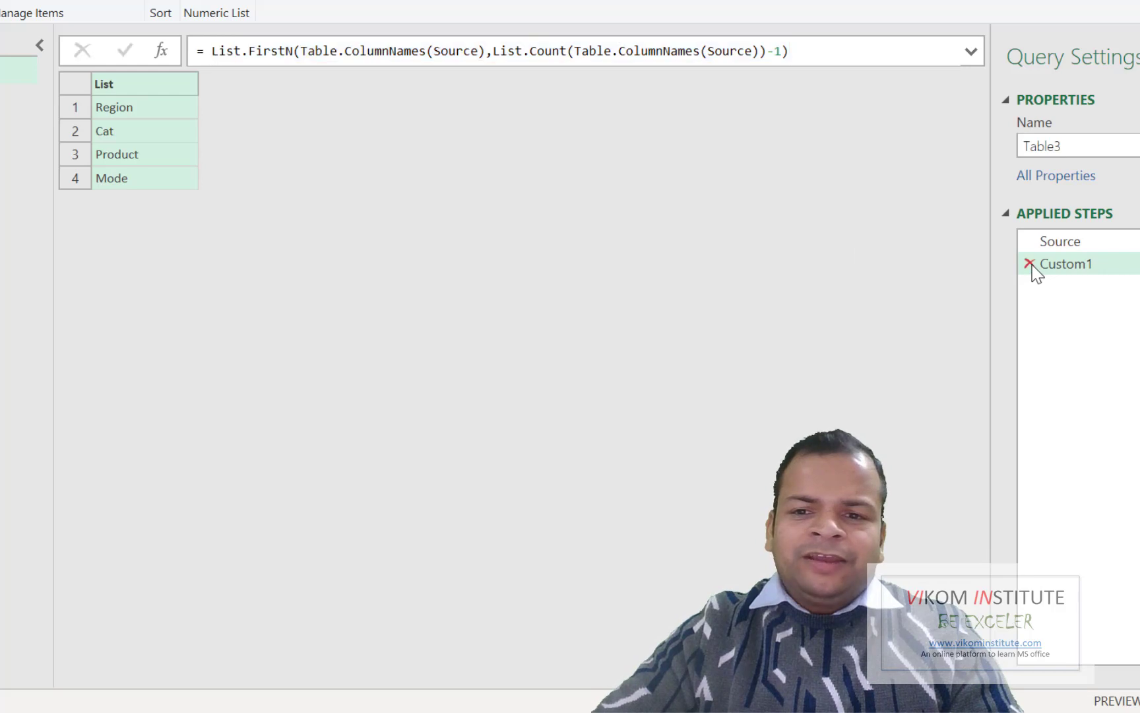
{"action": "left_click", "coordinate": [1031, 264]}
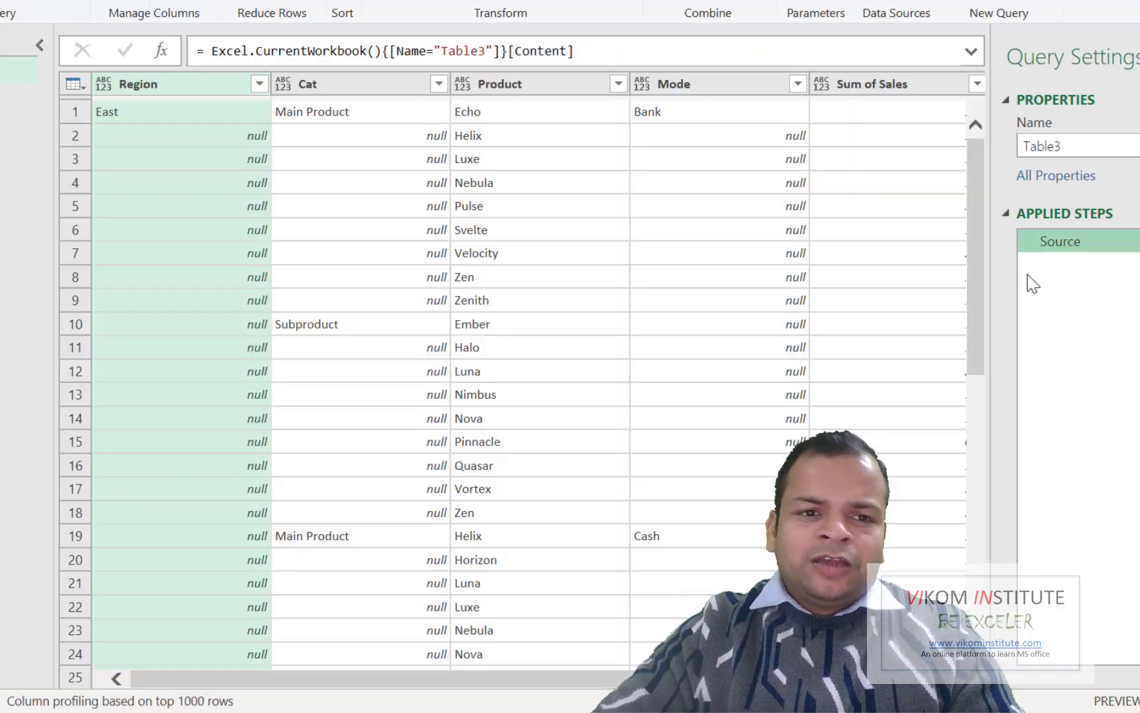
Add a custom step after Source and begin its formula with Table.FillDown(Source, ready for the columns argument.
{"action": "left_click", "coordinate": [163, 51]}
{"action": "left_click", "coordinate": [210, 51]}
{"action": "type", "text": "Tab"}
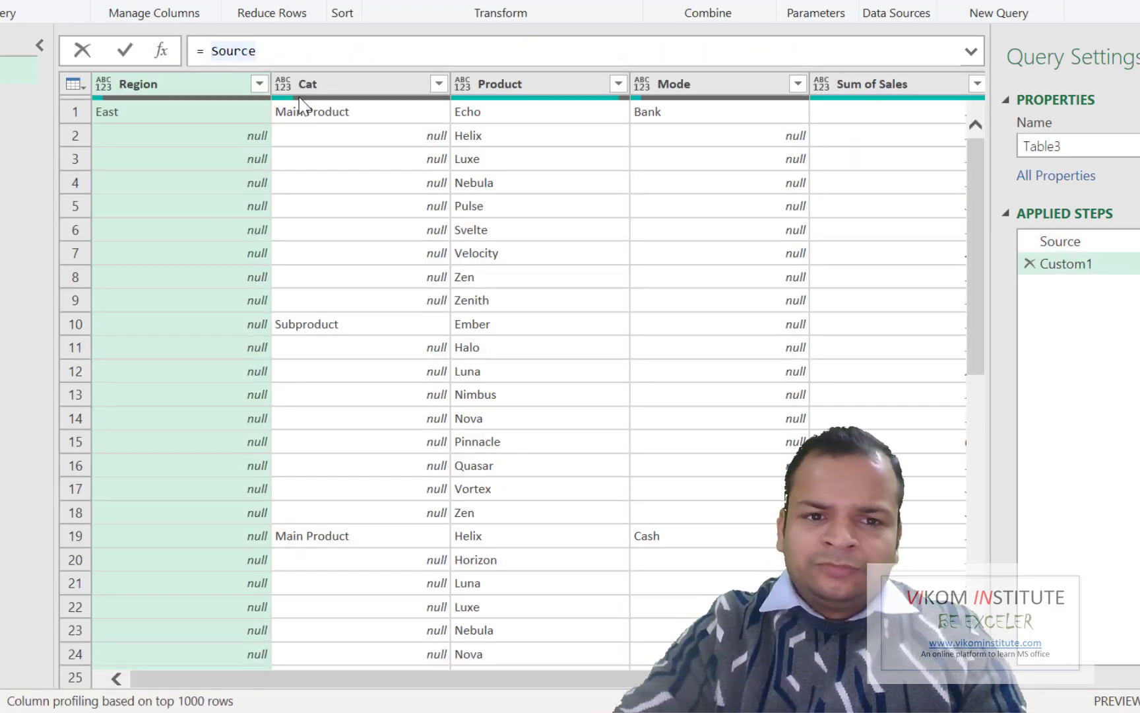
{"action": "type", "text": "le"}
{"action": "type", "text": ".Fi"}
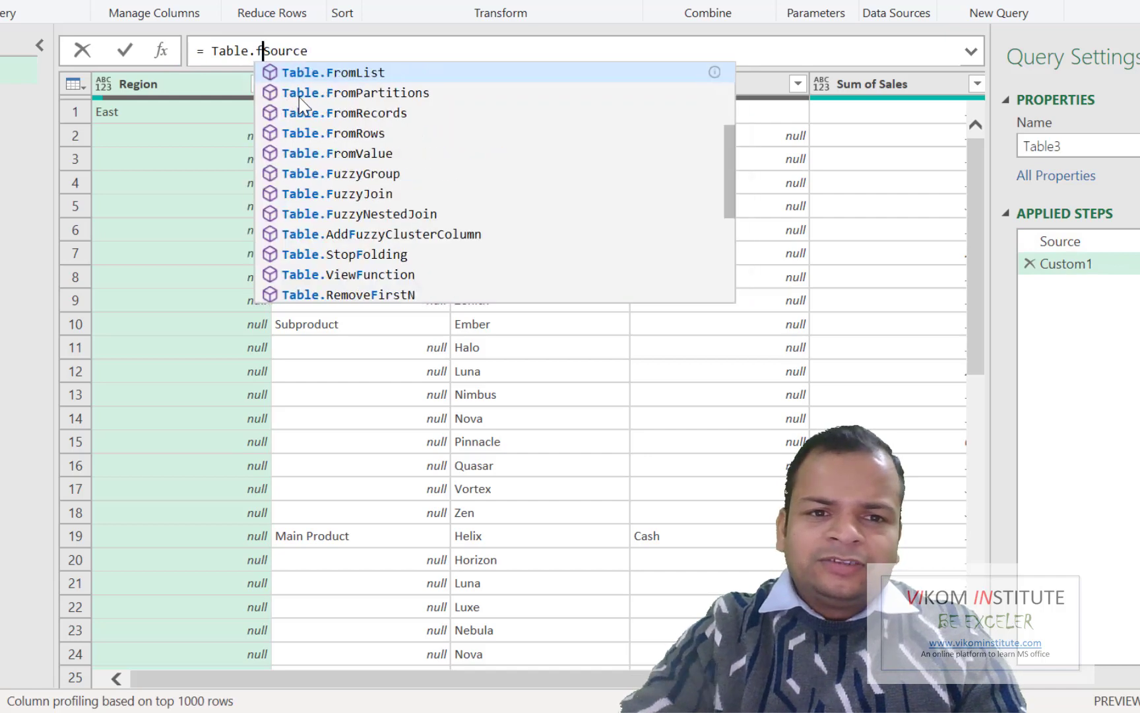
{"action": "key", "text": "Tab"}
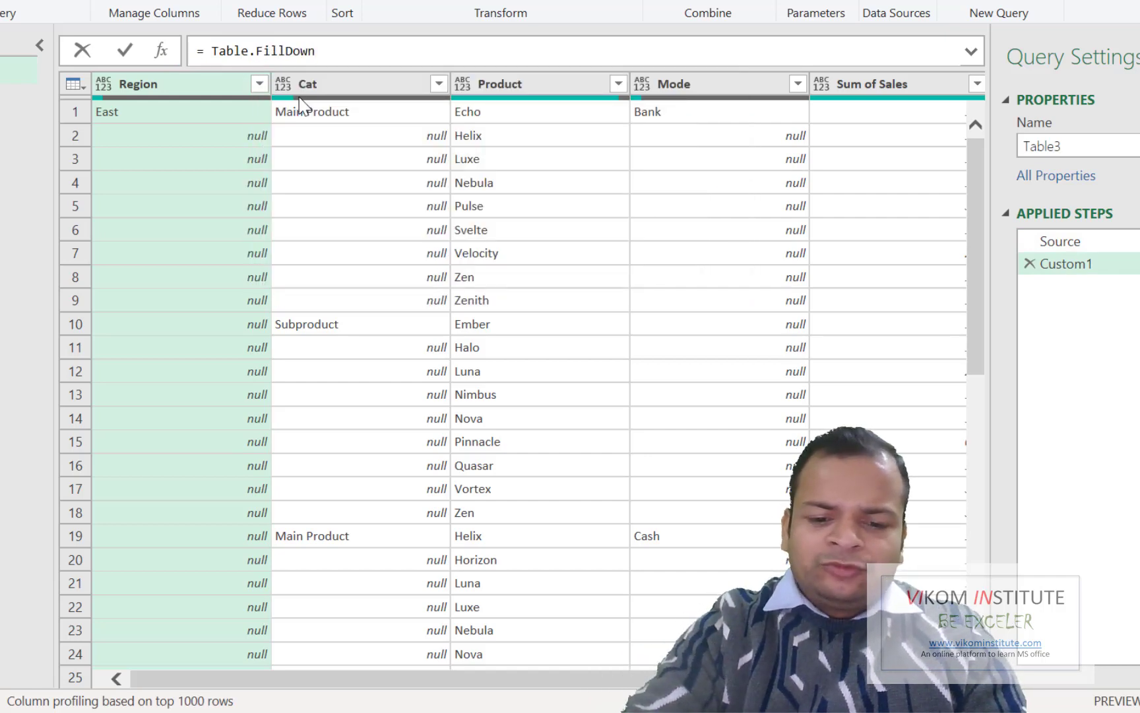
{"action": "type", "text": "(Sou"}
{"action": "key", "text": "Tab"}
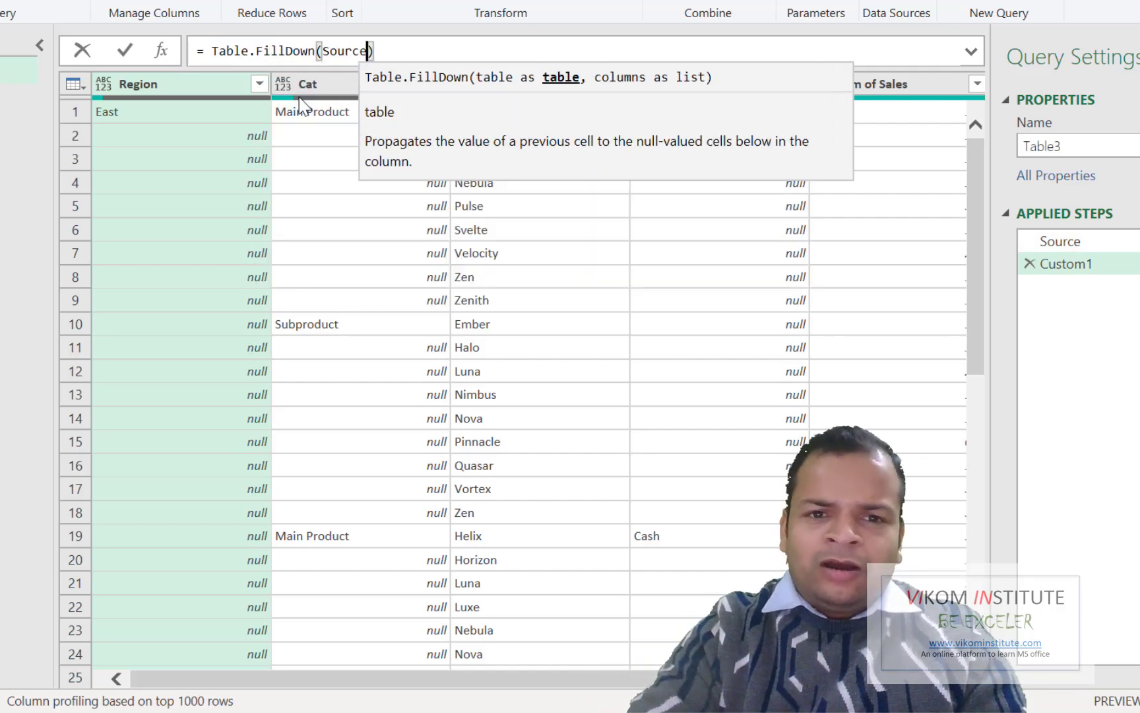
{"action": "type", "text": ","}
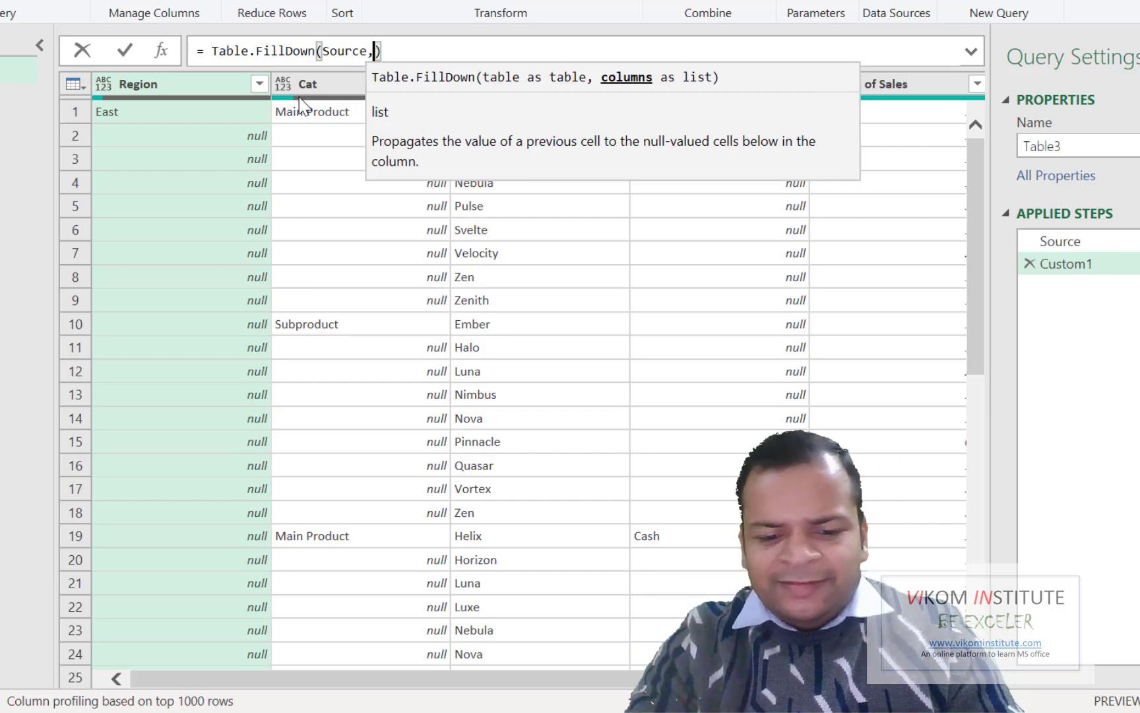
Supply List.FirstN(Table.ColumnNames(Source),List.Count(Table.ColumnNames(Source))-1) as the FillDown columns argument, apply the formula and check the filled columns.
{"action": "key", "text": "shift+Return"}
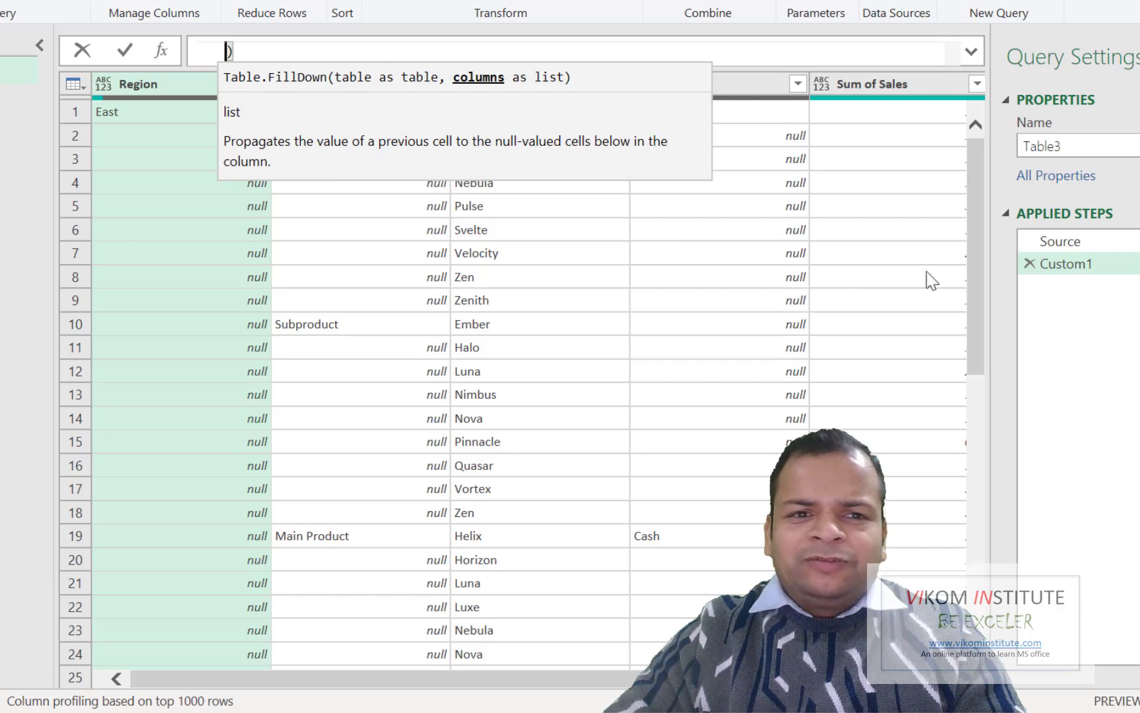
{"action": "left_click", "coordinate": [971, 52]}
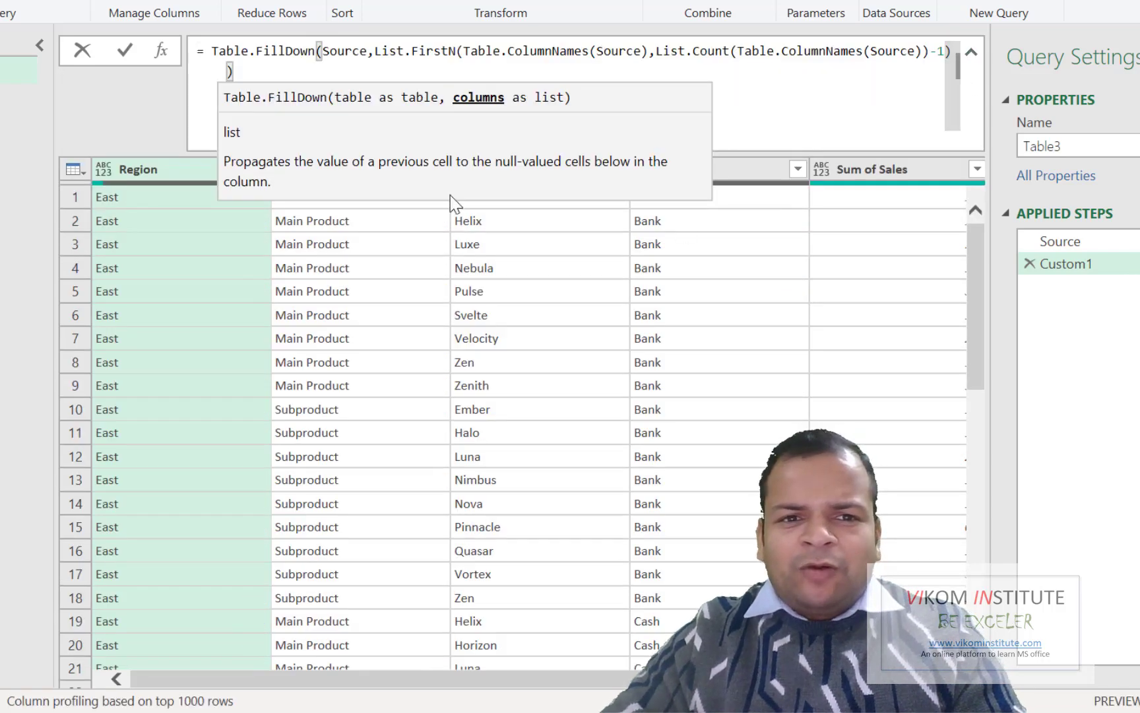
{"action": "left_click", "coordinate": [254, 69]}
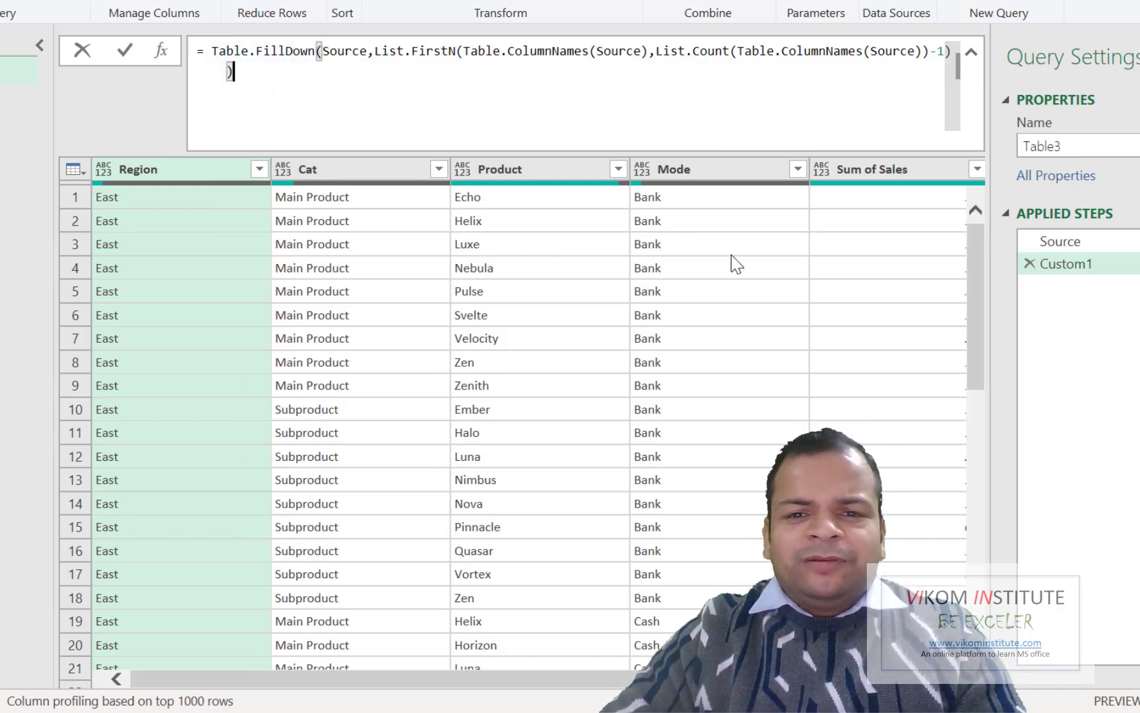
{"action": "key", "text": "Return"}
{"action": "left_click", "coordinate": [794, 264]}
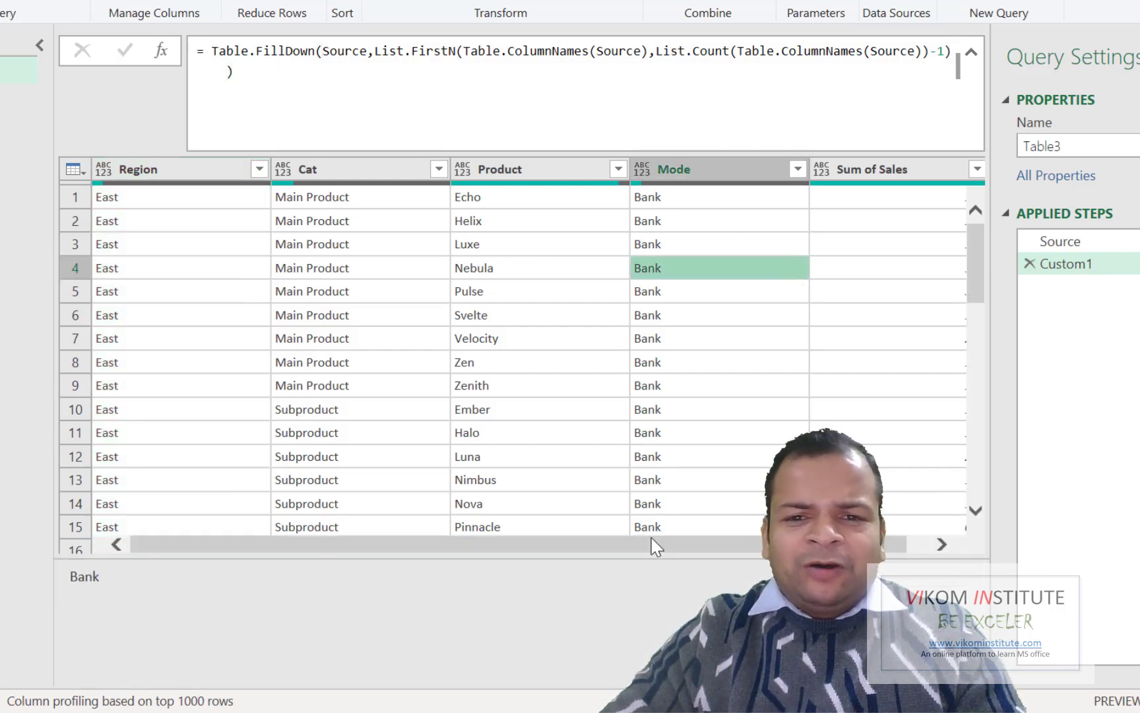
{"action": "left_click_drag", "start_coordinate": [653, 542], "coordinate": [680, 544]}
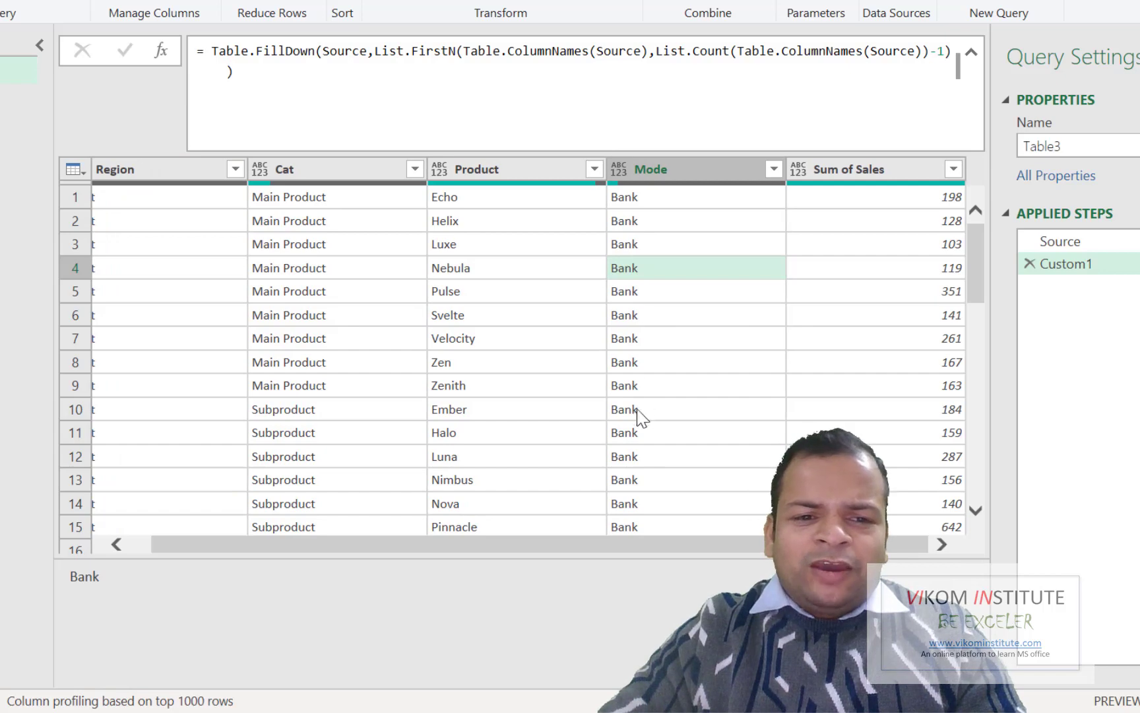
{"action": "left_click_drag", "start_coordinate": [436, 547], "coordinate": [247, 547]}
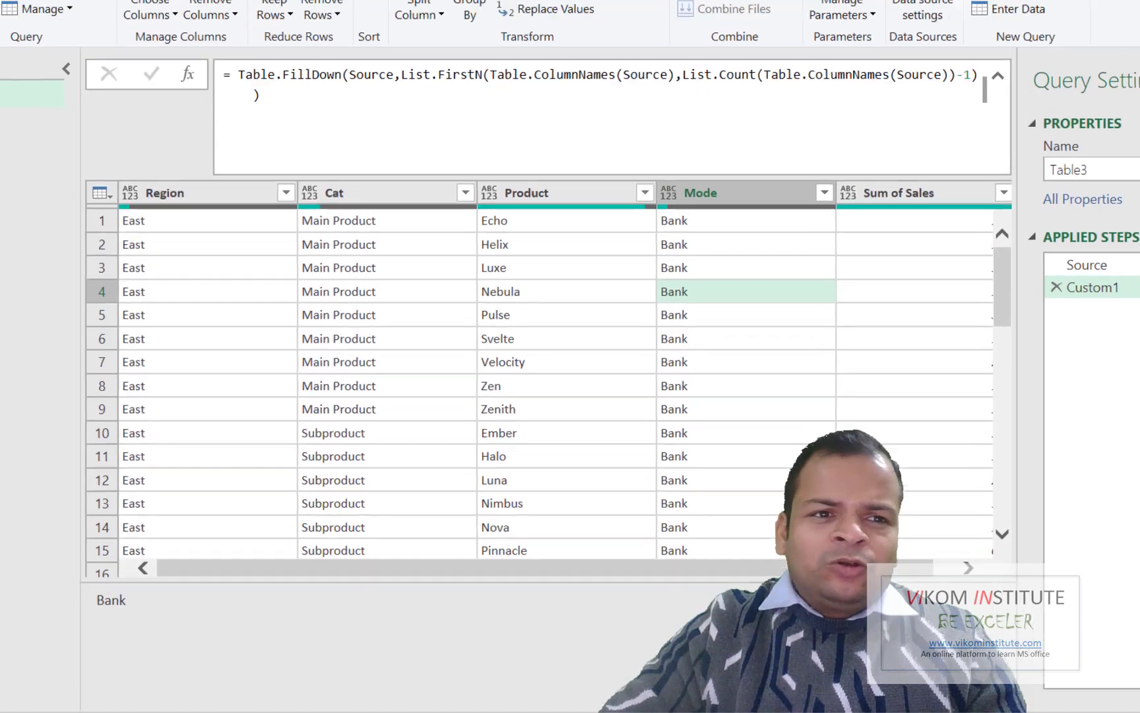
Close and load the Table3 query, and set it to load as a table on a new worksheet.
{"action": "left_click", "coordinate": [27, 122]}
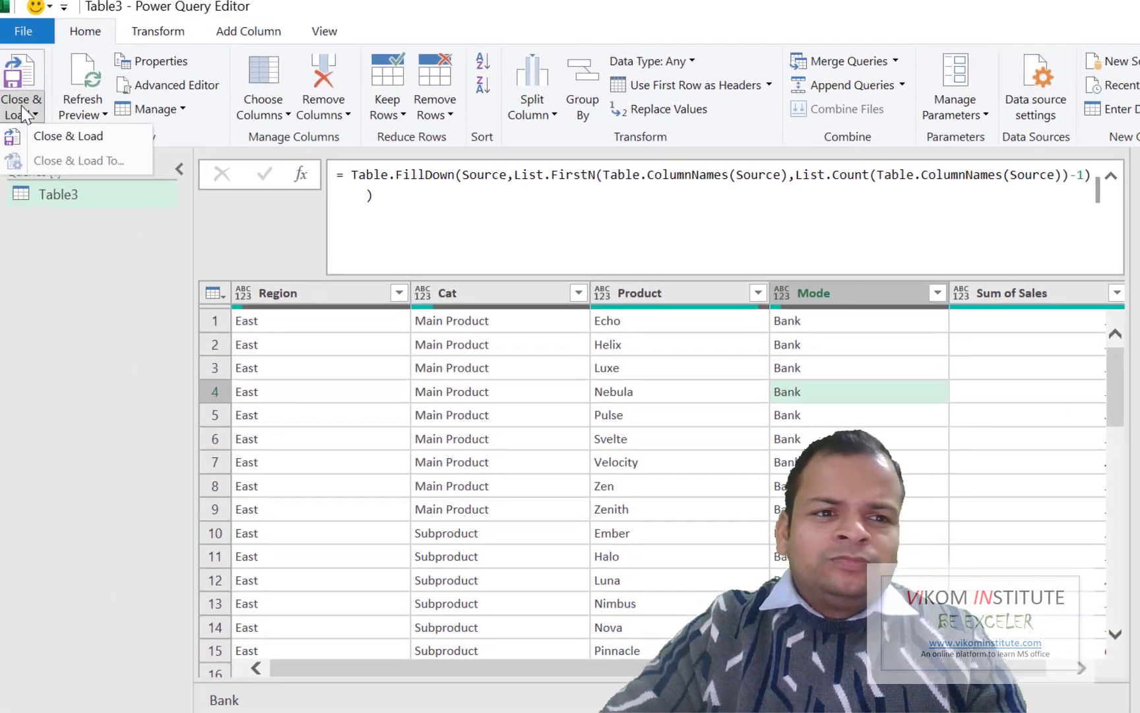
{"action": "left_click", "coordinate": [72, 143]}
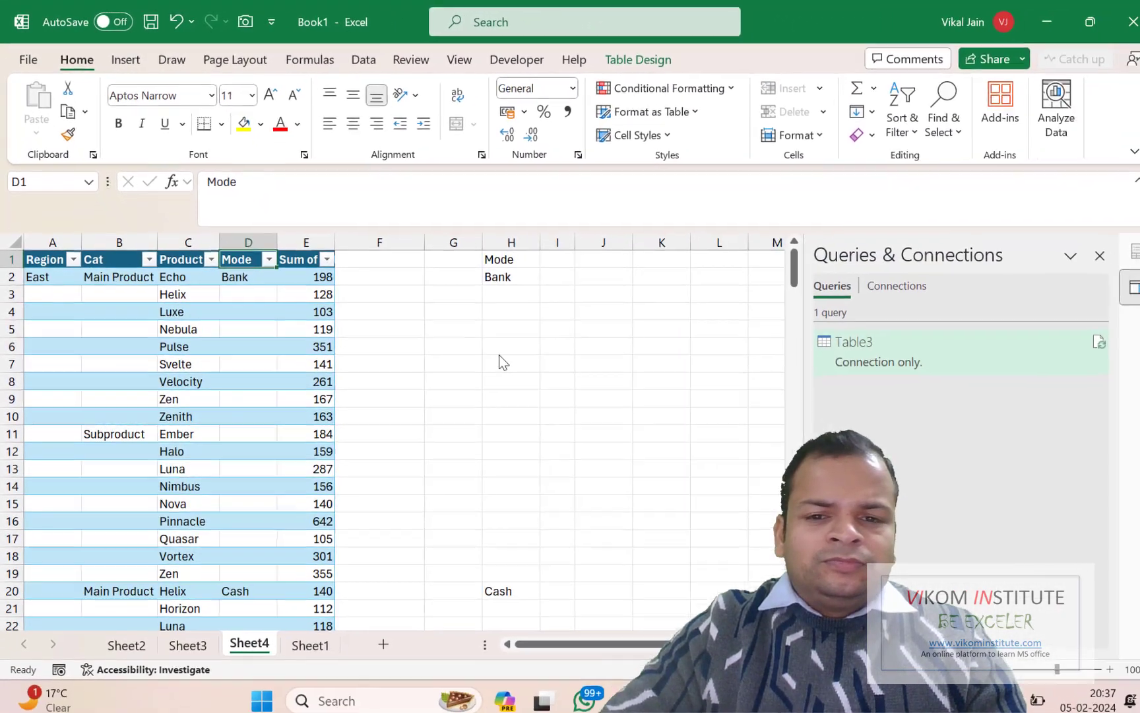
{"action": "right_click", "coordinate": [1007, 351]}
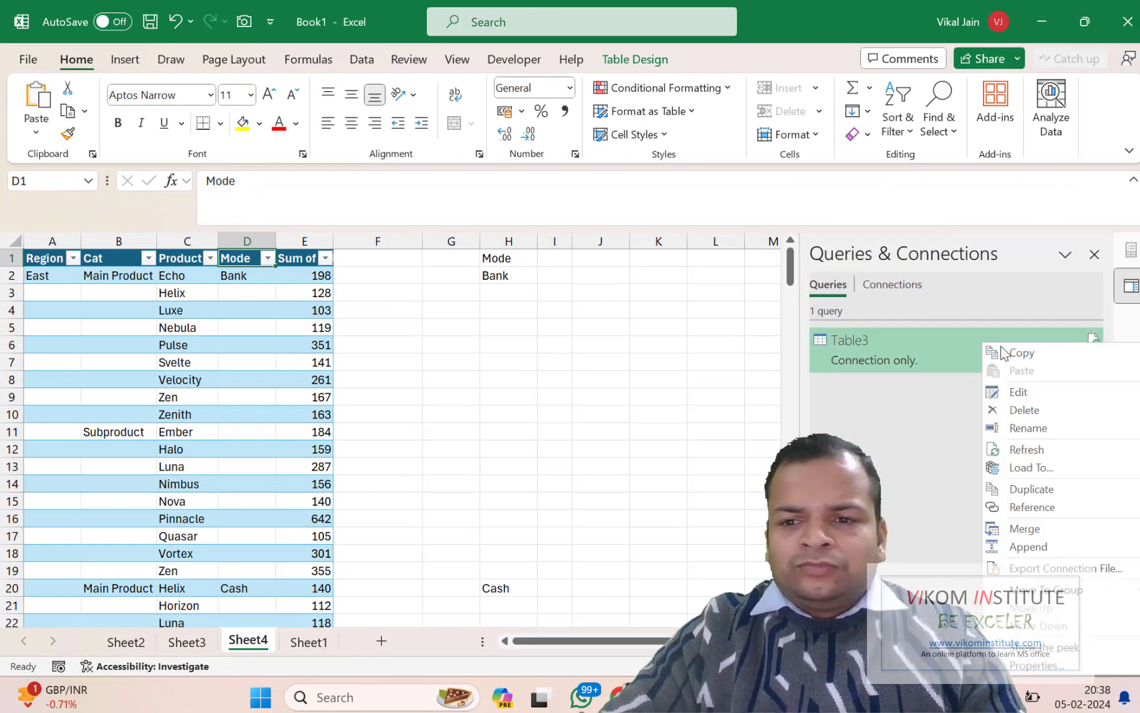
{"action": "left_click", "coordinate": [1029, 467]}
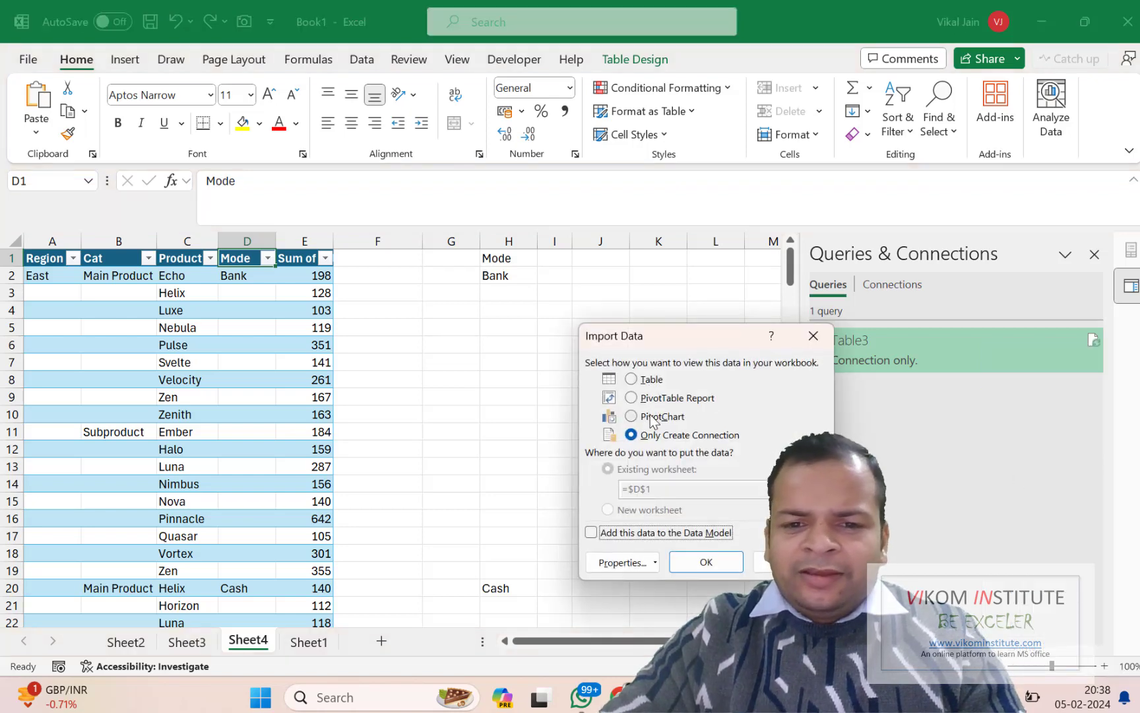
{"action": "left_click", "coordinate": [648, 382]}
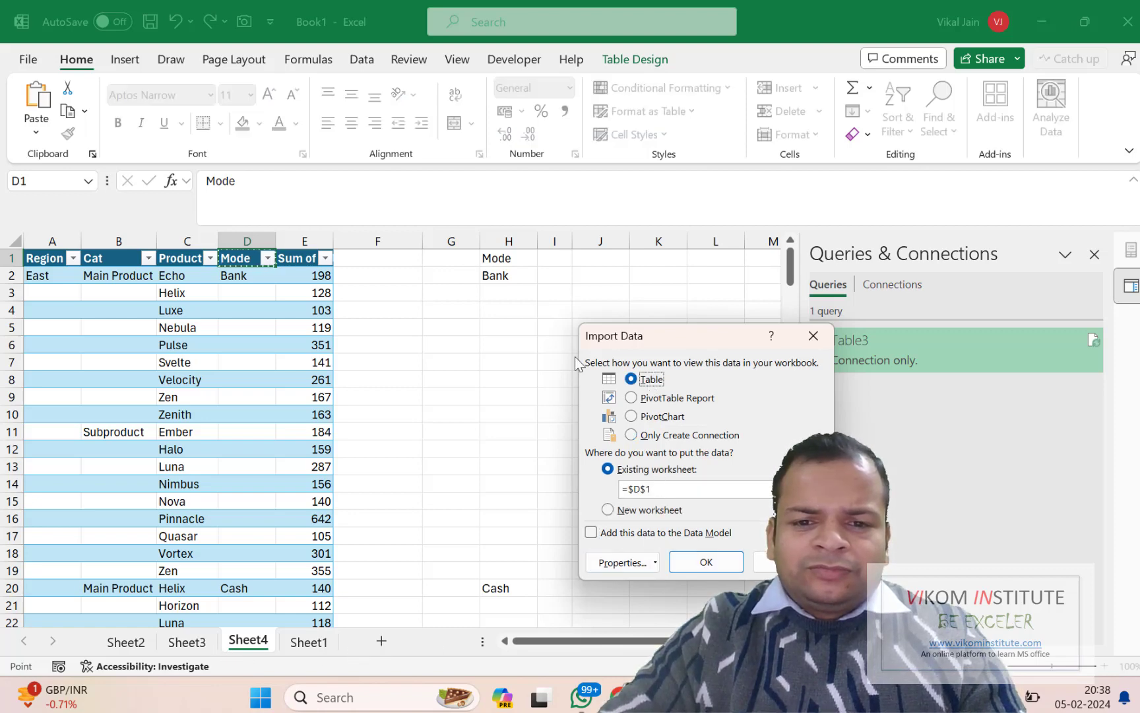
{"action": "left_click", "coordinate": [607, 509]}
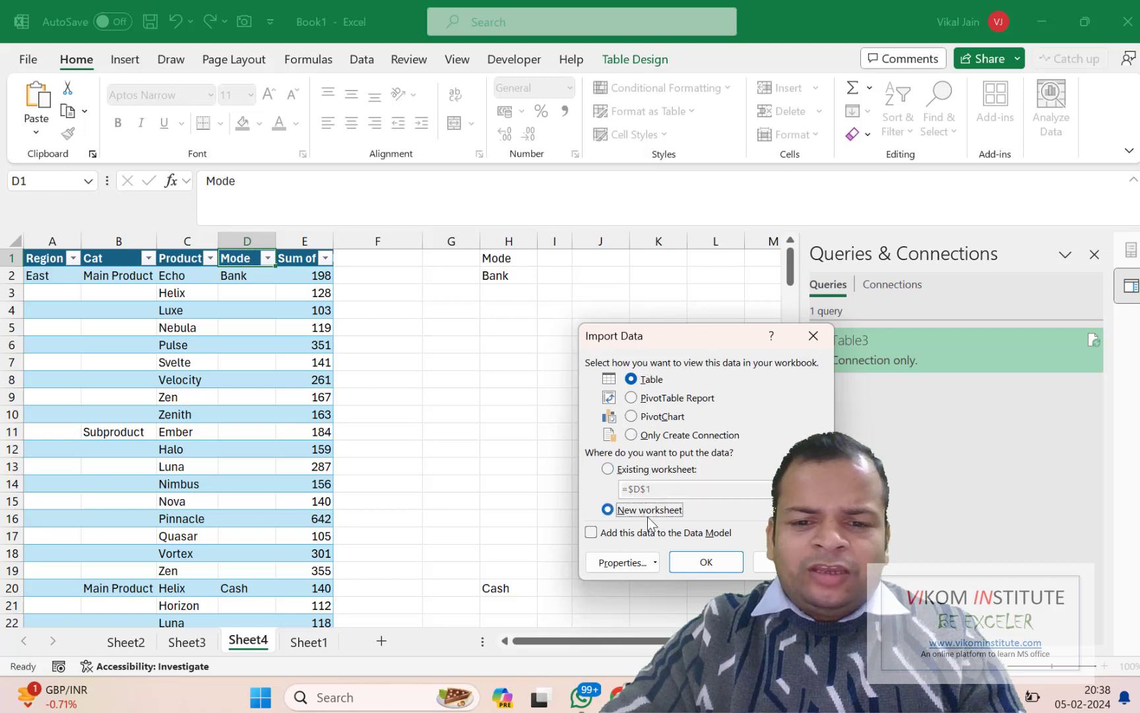
{"action": "left_click", "coordinate": [705, 561]}
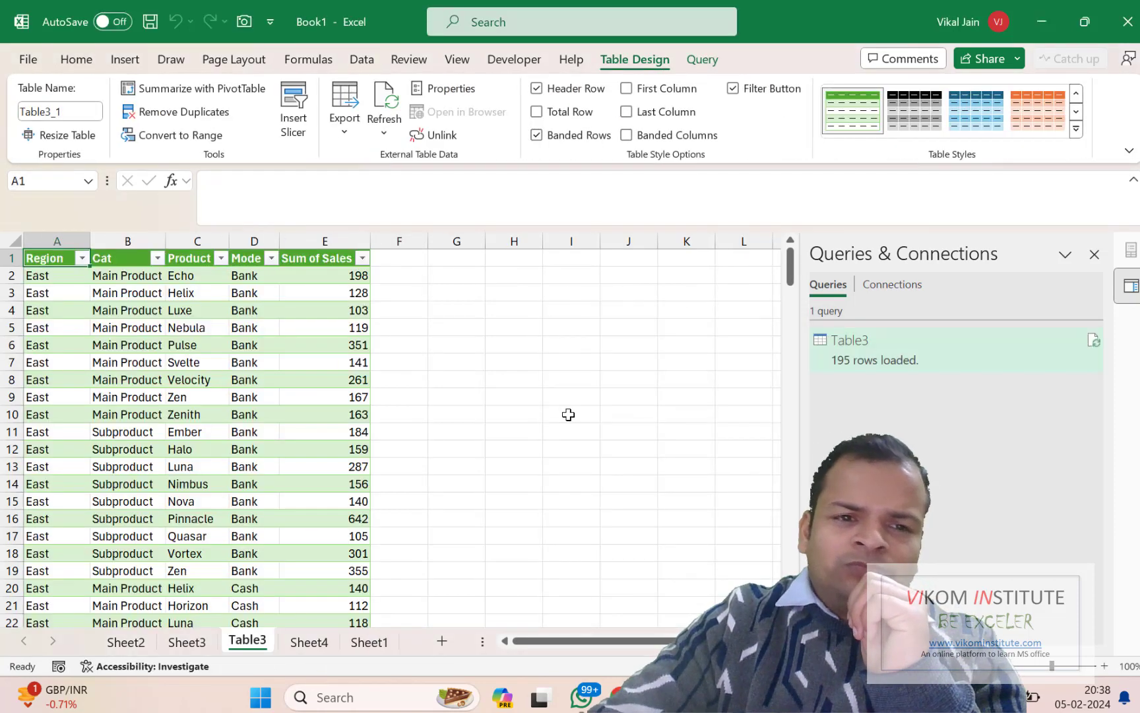
On Sheet4, insert a table column before Sum of Sales, head it Company Name and enter Samsung in its first row.
{"action": "left_click", "coordinate": [166, 242]}
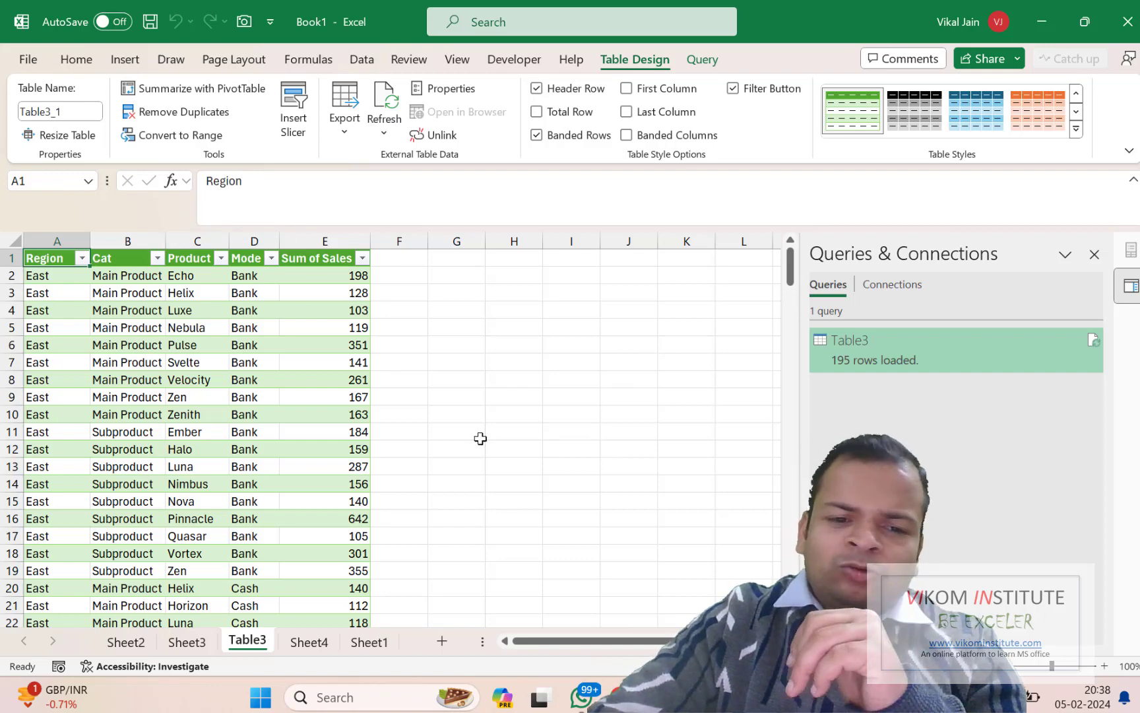
{"action": "left_click", "coordinate": [303, 642]}
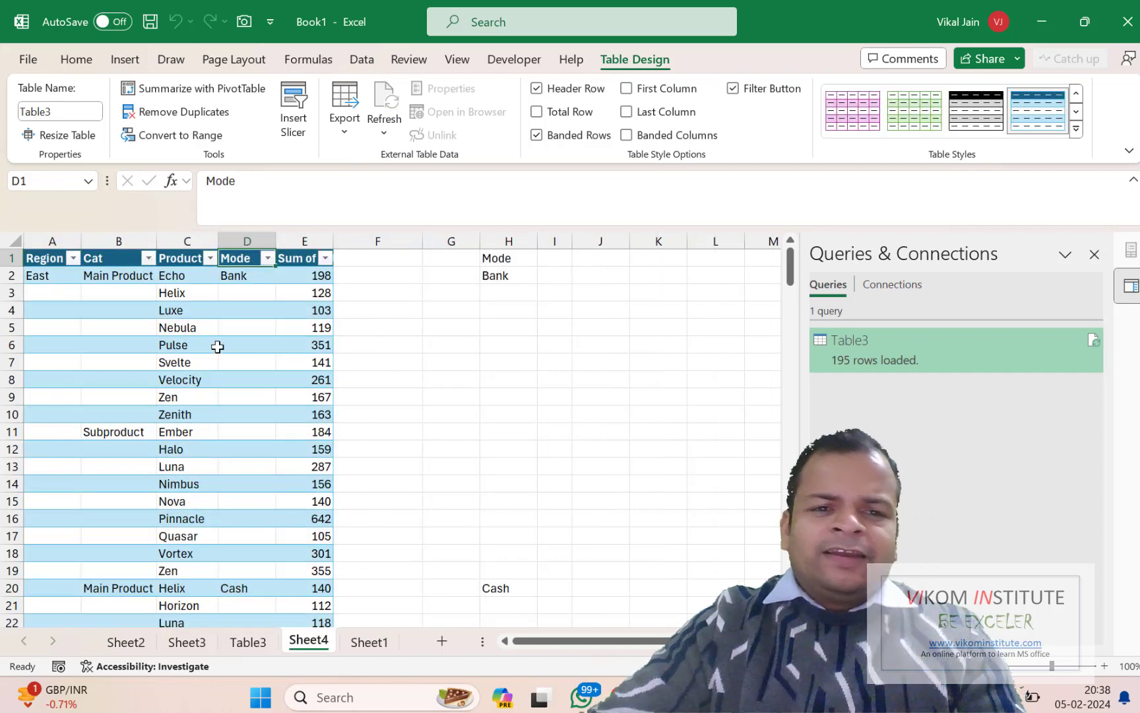
{"action": "left_click", "coordinate": [282, 242]}
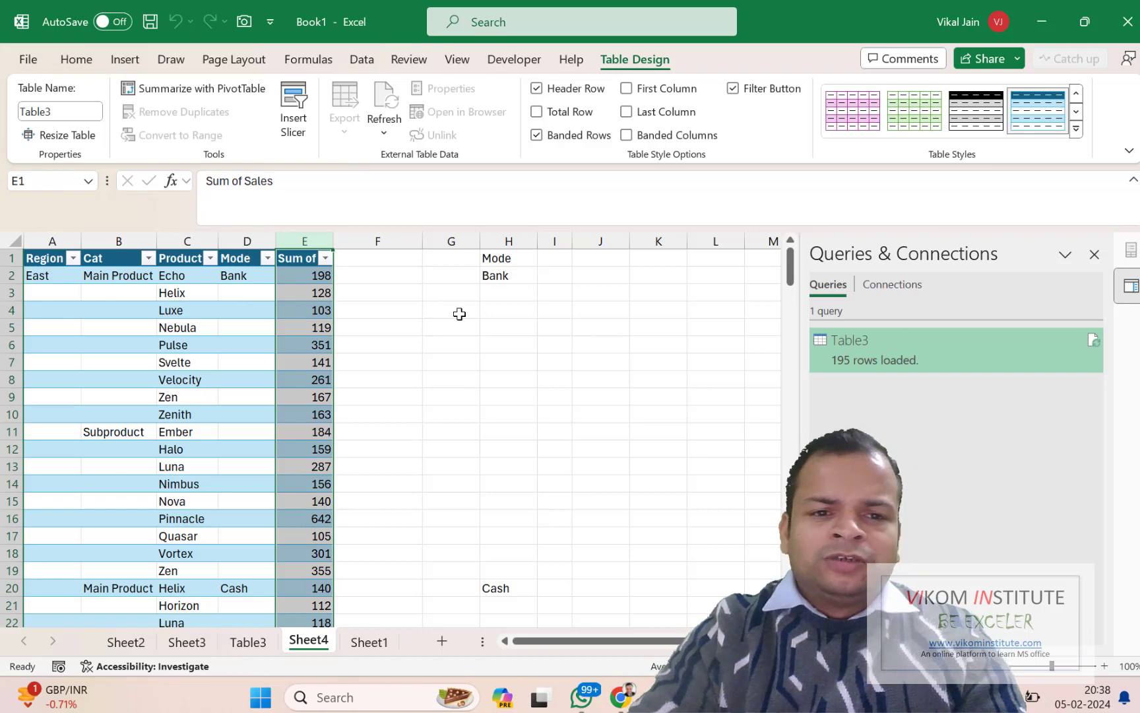
{"action": "key", "text": "ctrl+shift+plus"}
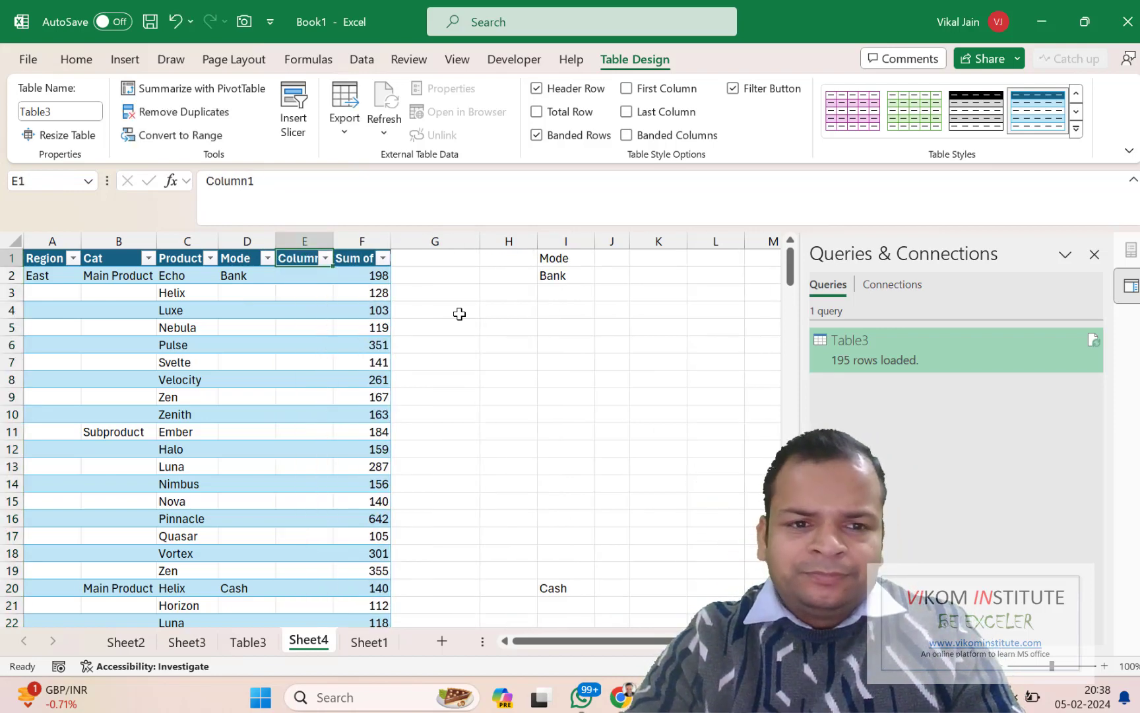
{"action": "type", "text": "Company Name"}
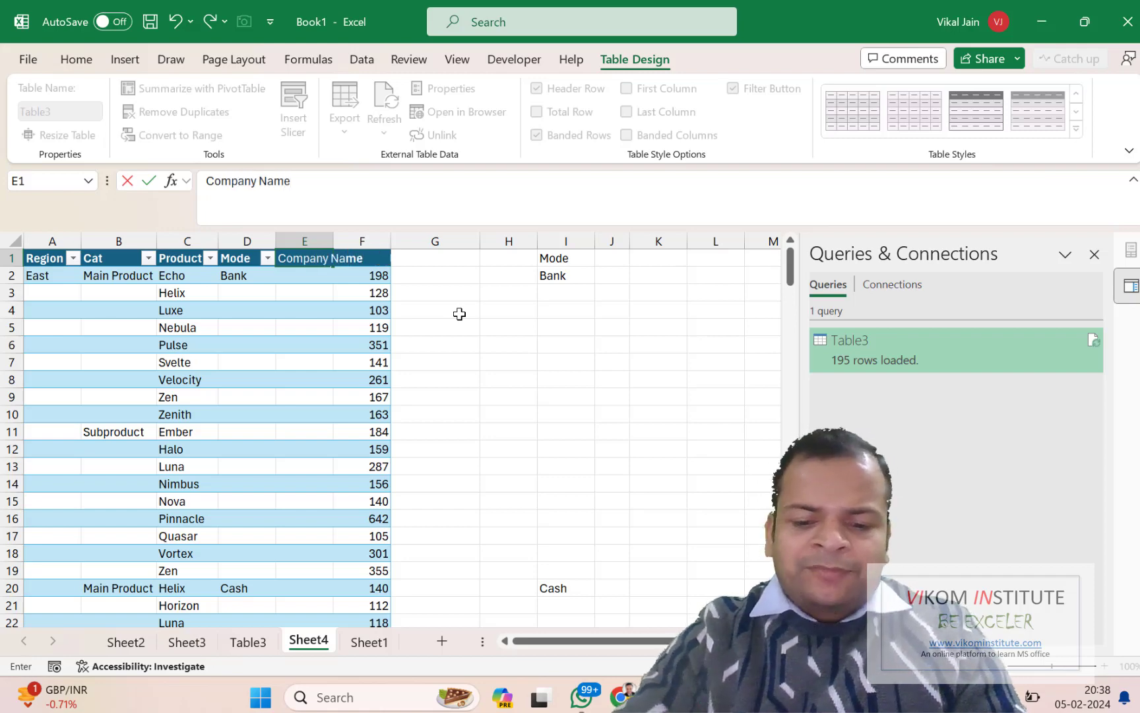
{"action": "key", "text": "Return"}
{"action": "type", "text": "Samsu"}
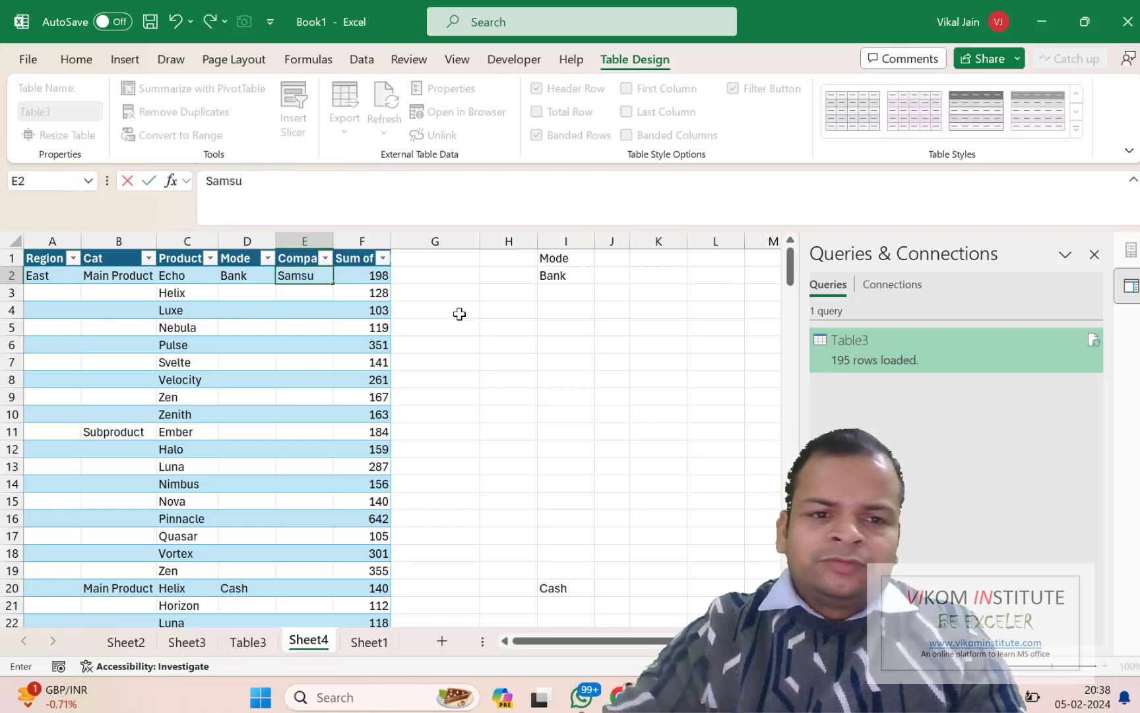
{"action": "key", "text": "Return"}
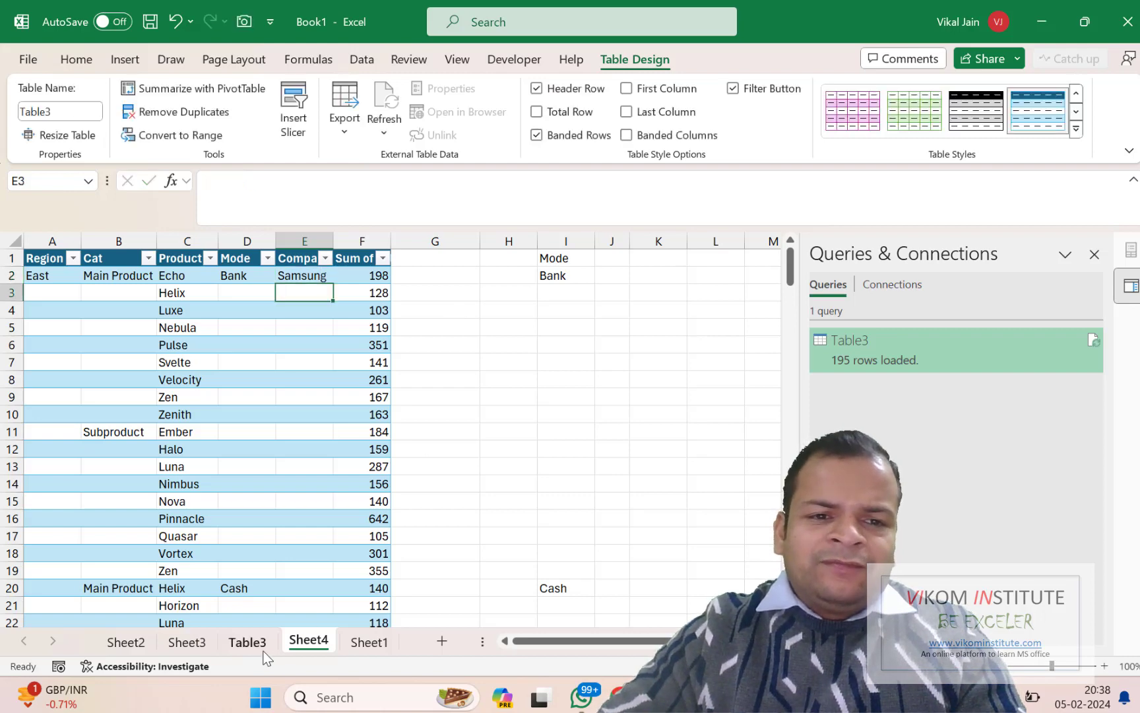
Refresh the loaded query table on the Table3 sheet and look through the Company Name column.
{"action": "left_click", "coordinate": [256, 643]}
{"action": "right_click", "coordinate": [274, 379]}
{"action": "left_click", "coordinate": [341, 215]}
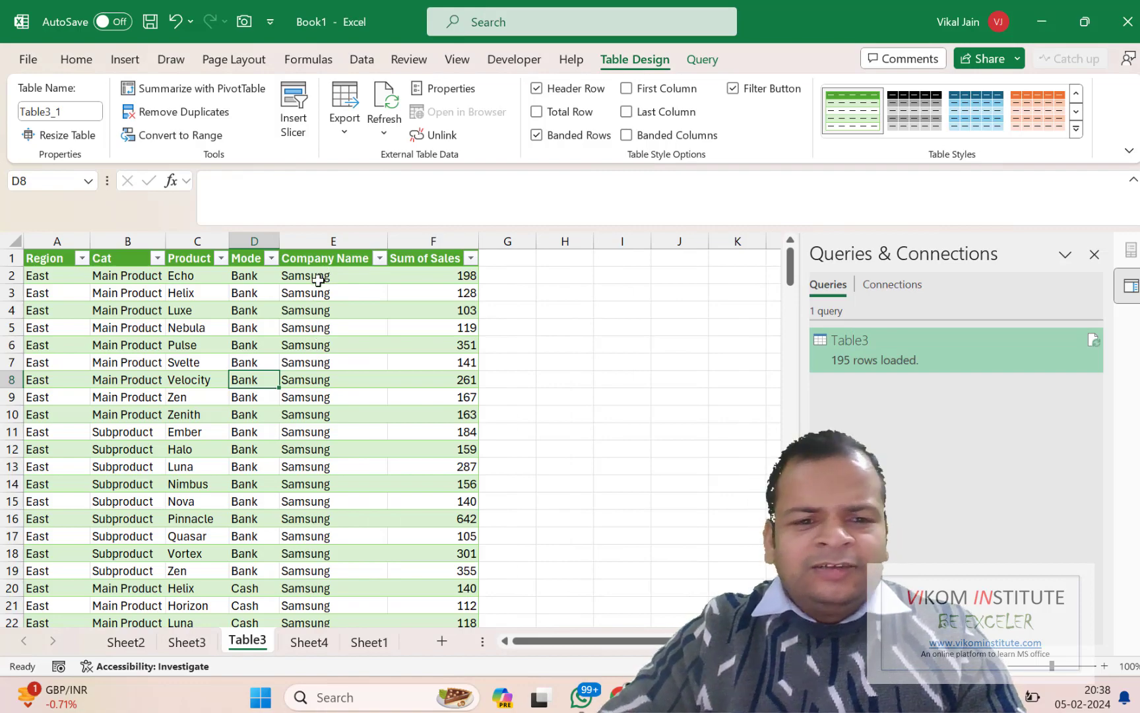
{"action": "scroll", "coordinate": [321, 358], "scroll_direction": "down", "scroll_amount": 20}
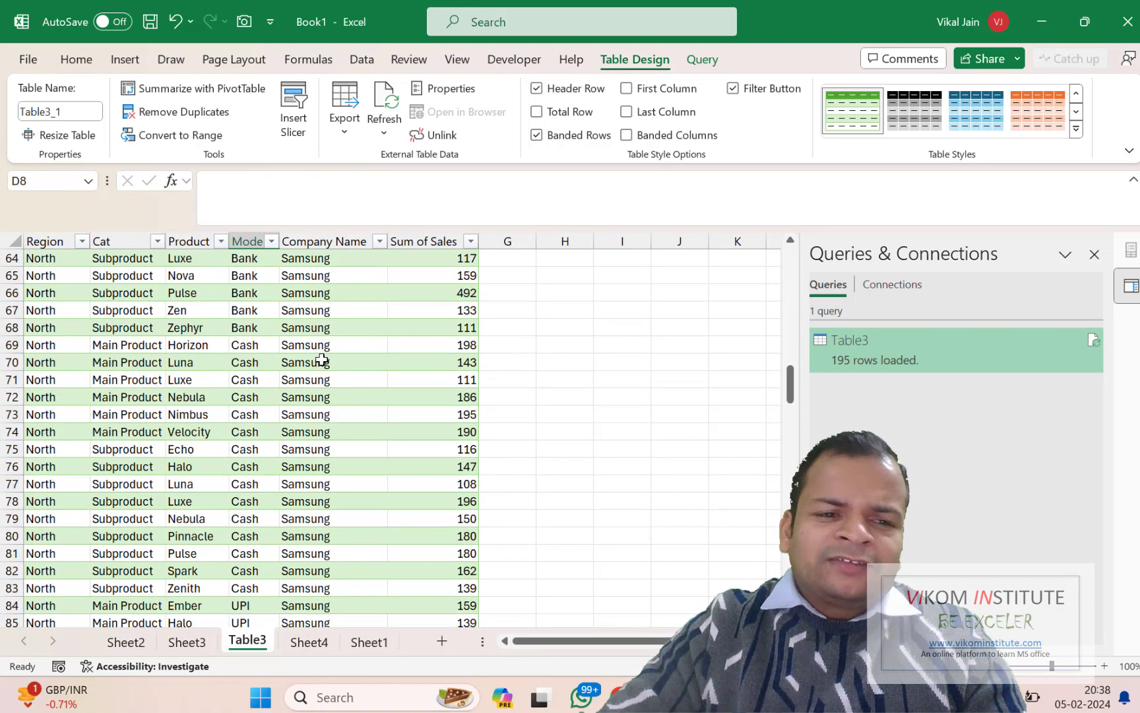
{"action": "scroll", "coordinate": [322, 358], "scroll_direction": "down", "scroll_amount": 14}
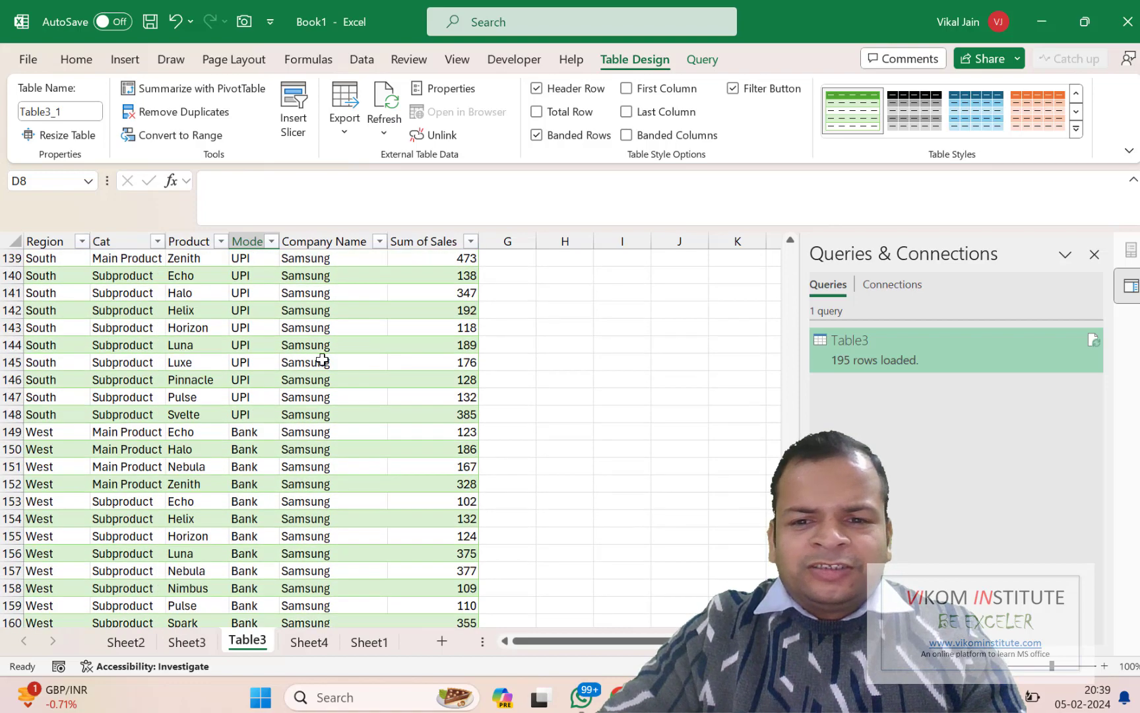
{"action": "scroll", "coordinate": [323, 359], "scroll_direction": "up", "scroll_amount": 20}
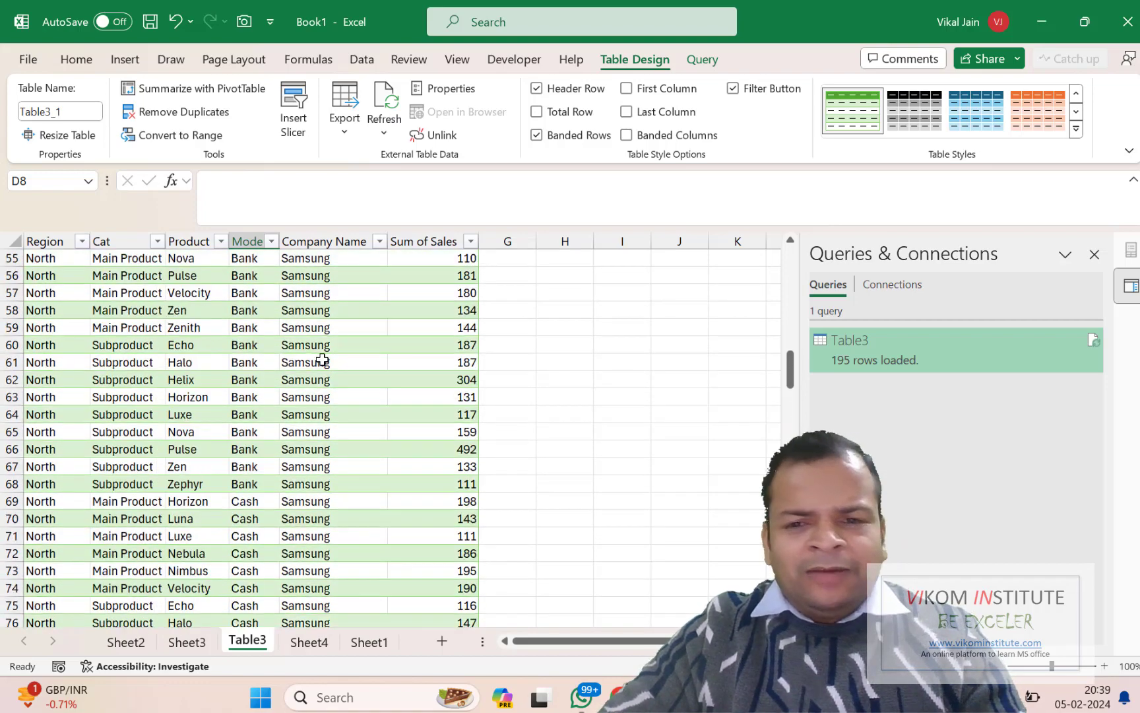
{"action": "scroll", "coordinate": [323, 359], "scroll_direction": "up", "scroll_amount": 12}
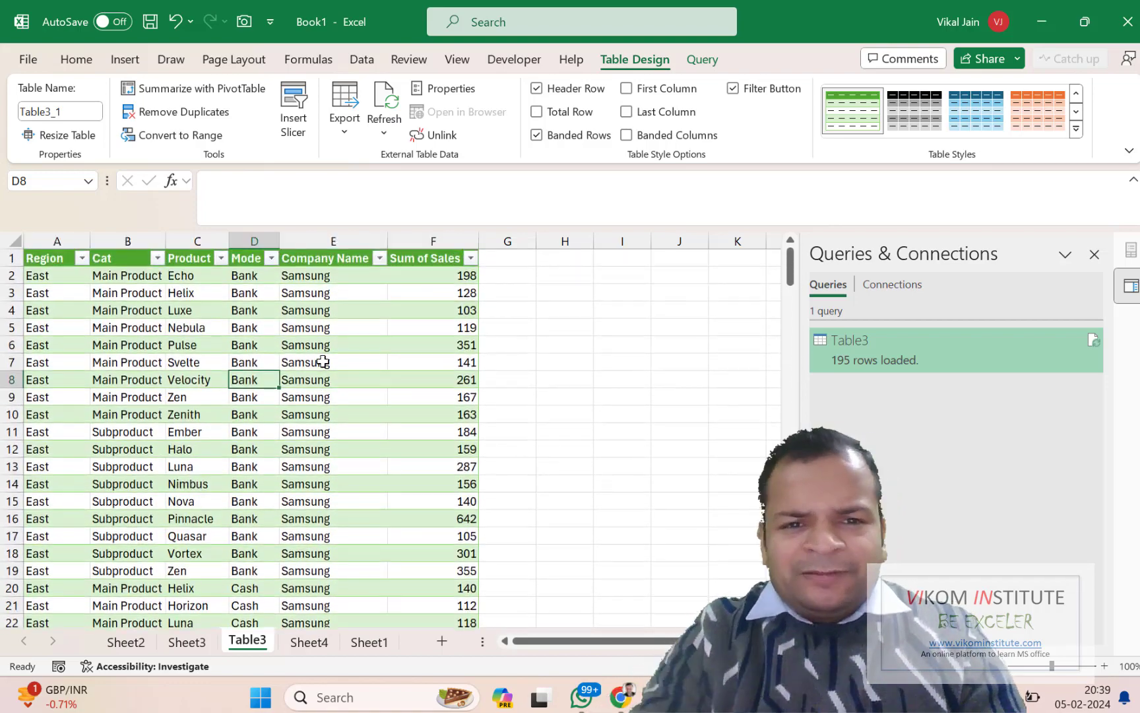